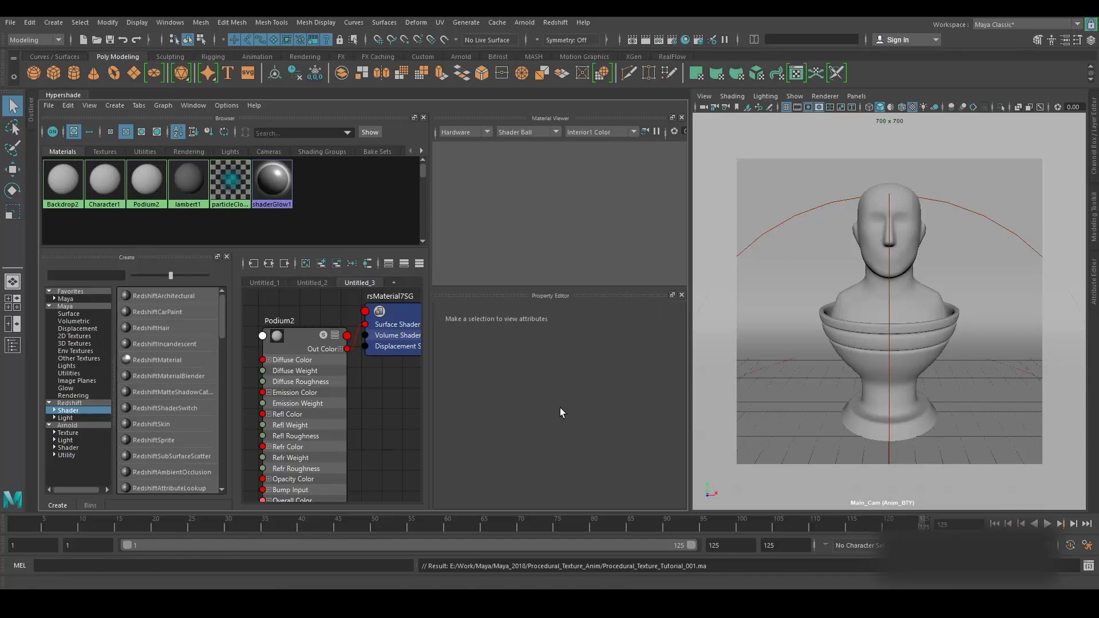
Step: Bring the Preview folder holding the Procedural_Texture_BTY render to the front
click(335, 546)
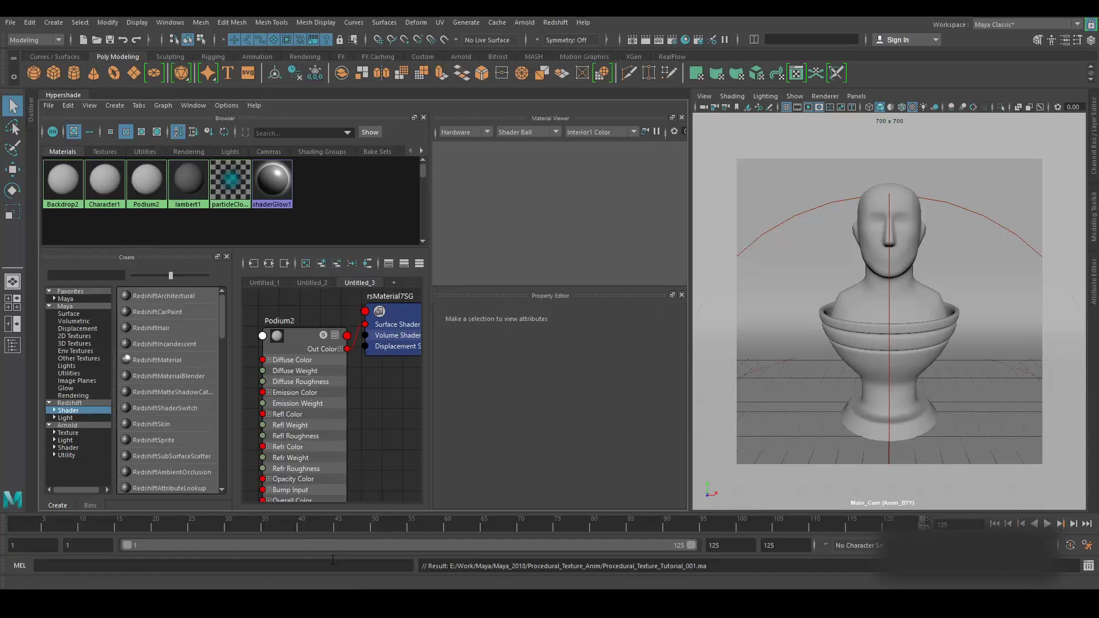
Step: Play Procedural_Texture_BTY.mov in VLC, then close VLC and minimize the Preview folder
click(382, 204)
double_click(382, 204)
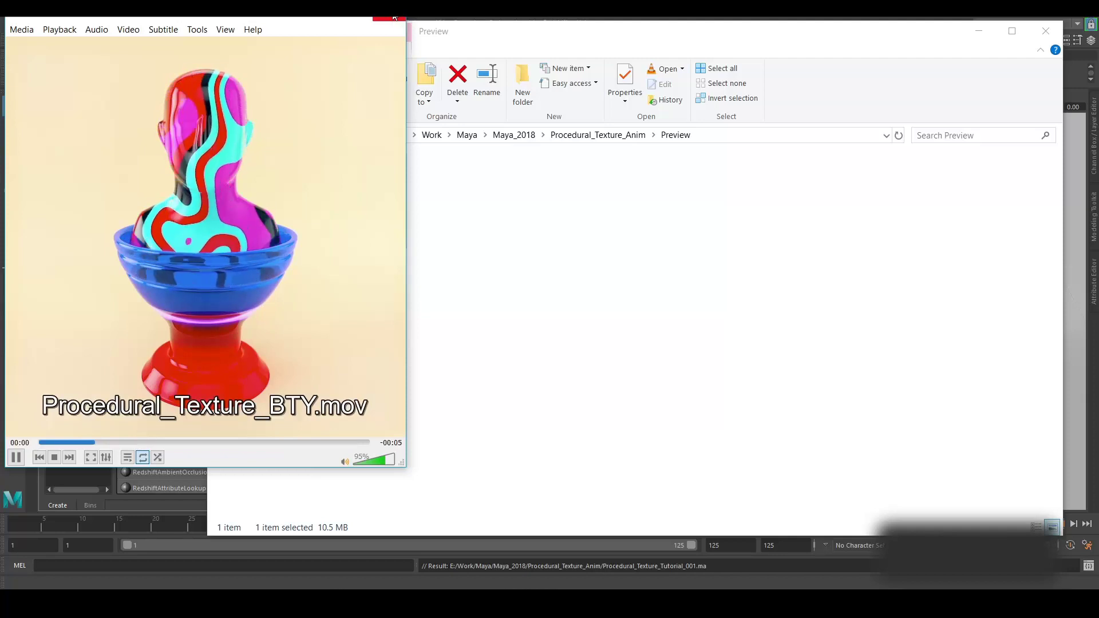
click(395, 17)
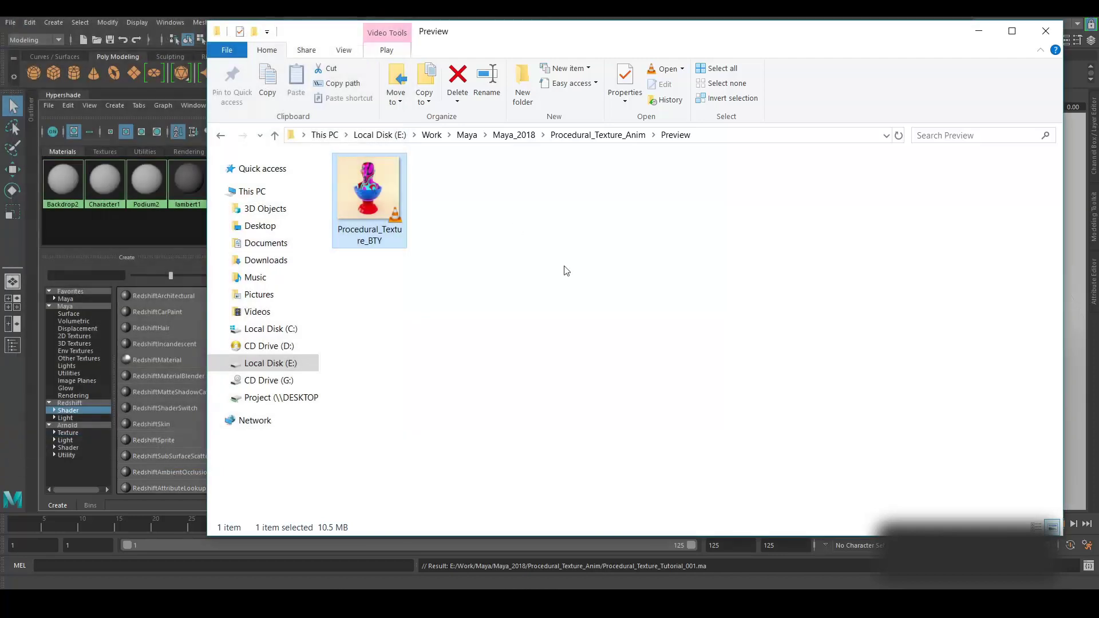
click(977, 31)
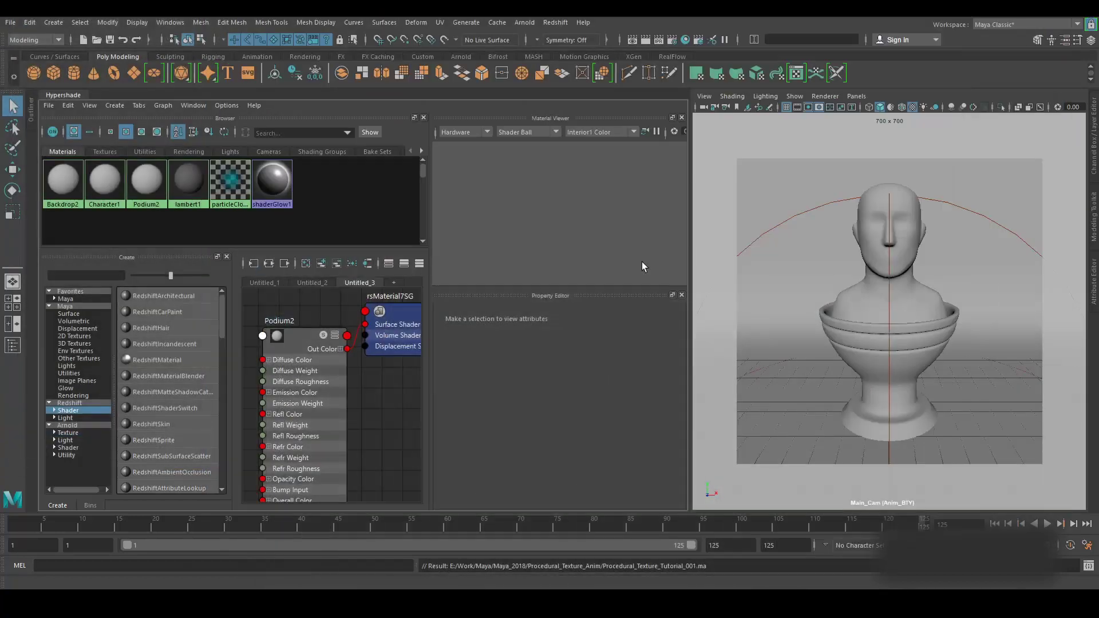
Step: Open the Outliner and inspect Backdrop1, the Podium and the bust head
click(32, 114)
click(85, 224)
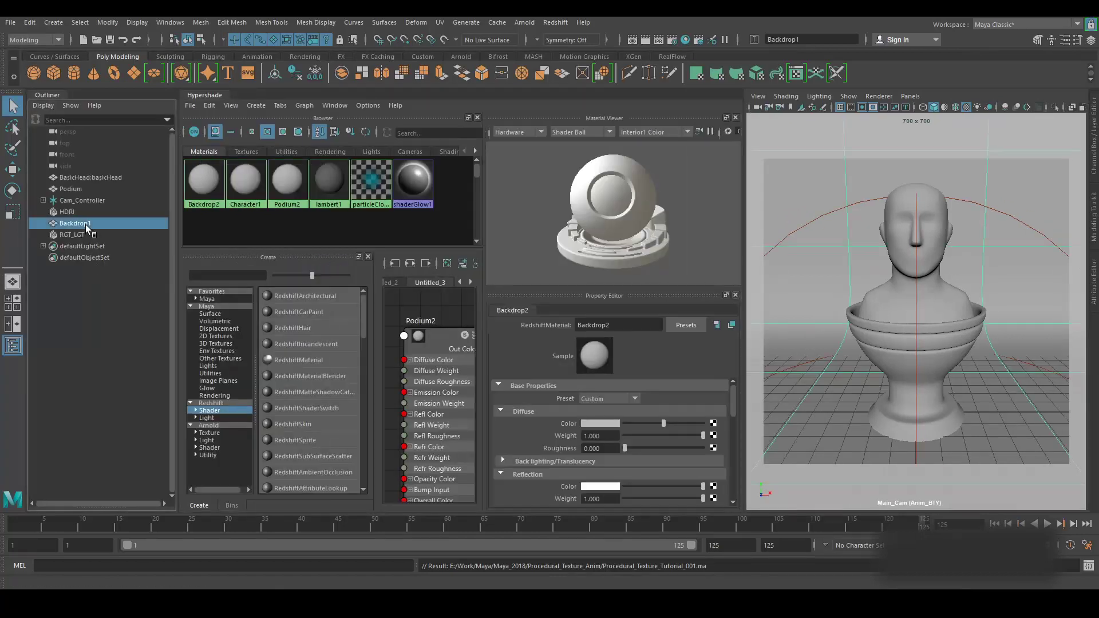
click(86, 187)
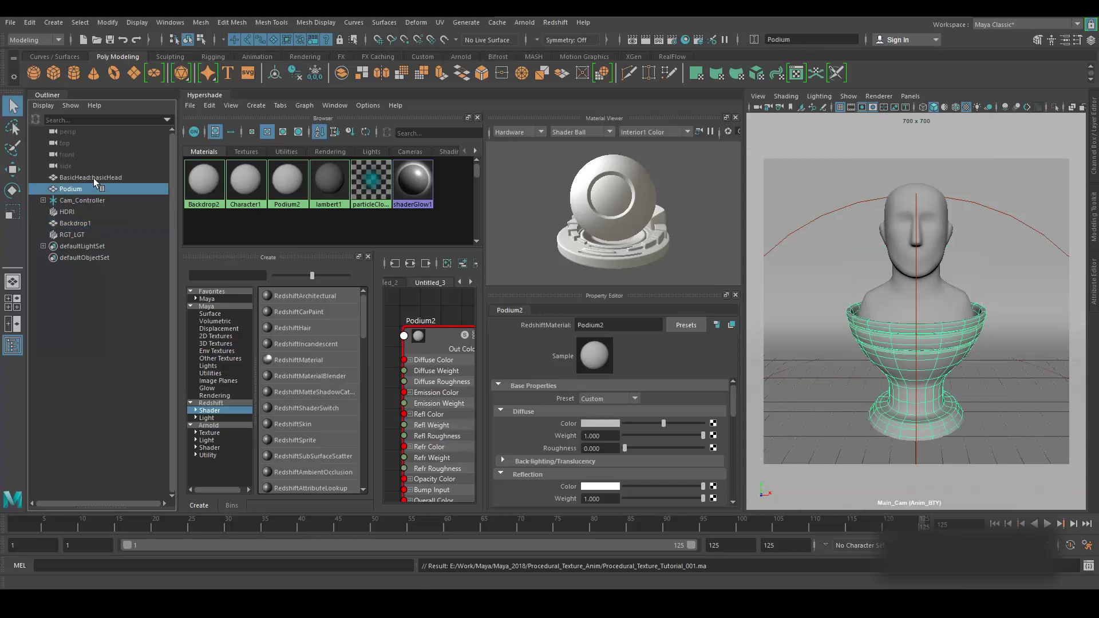
click(94, 177)
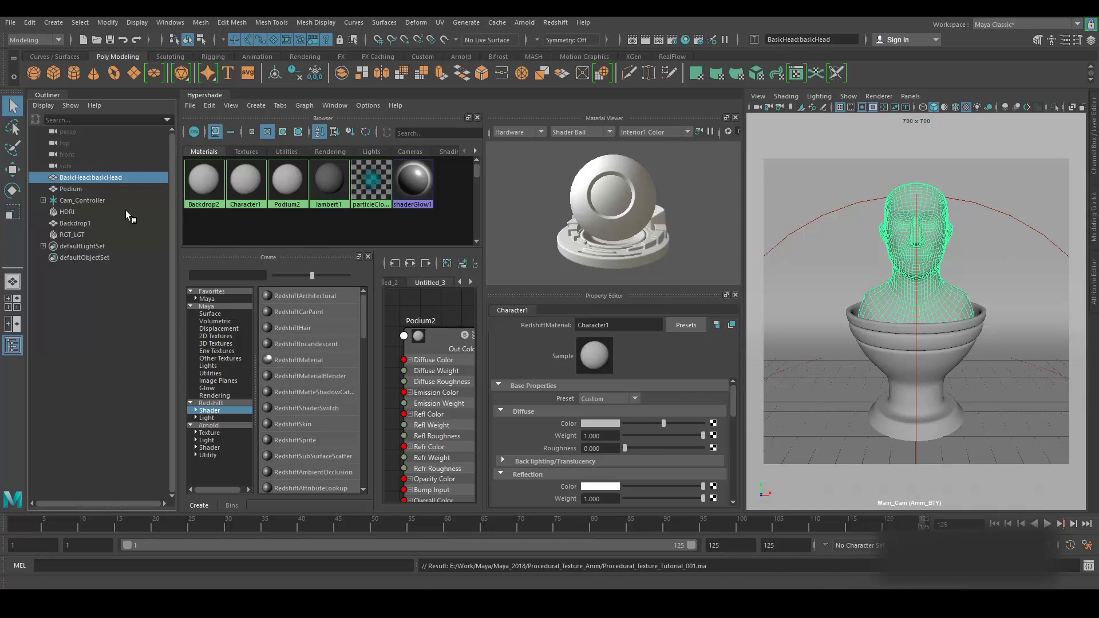
Step: Expand Cam_Controller, select Main_Cam, and undo unparenting it from the group
click(43, 200)
click(84, 199)
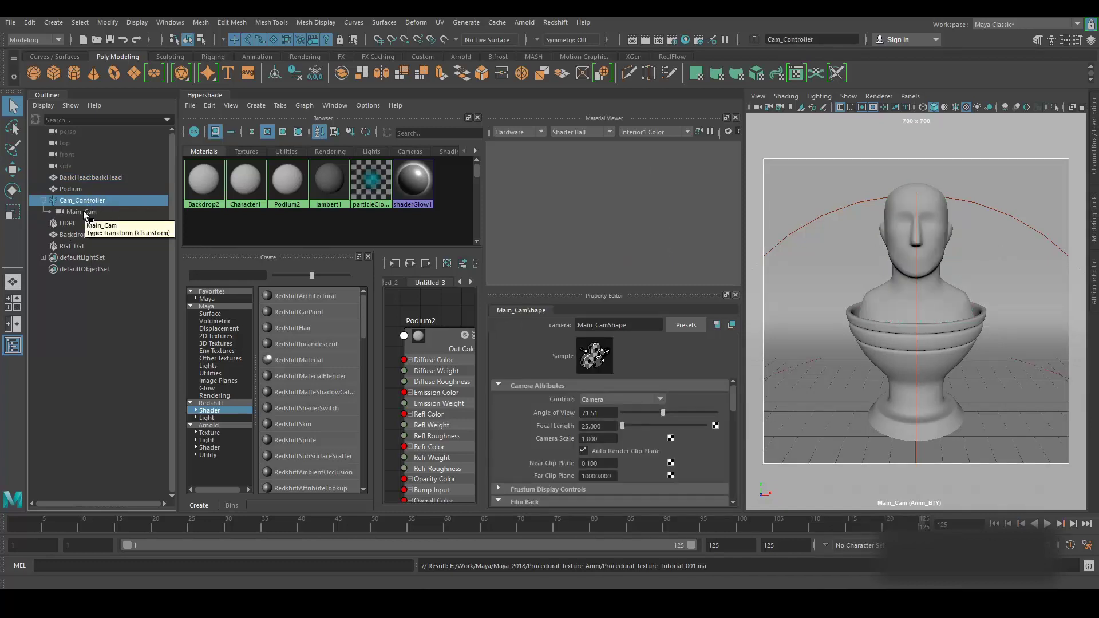
click(83, 211)
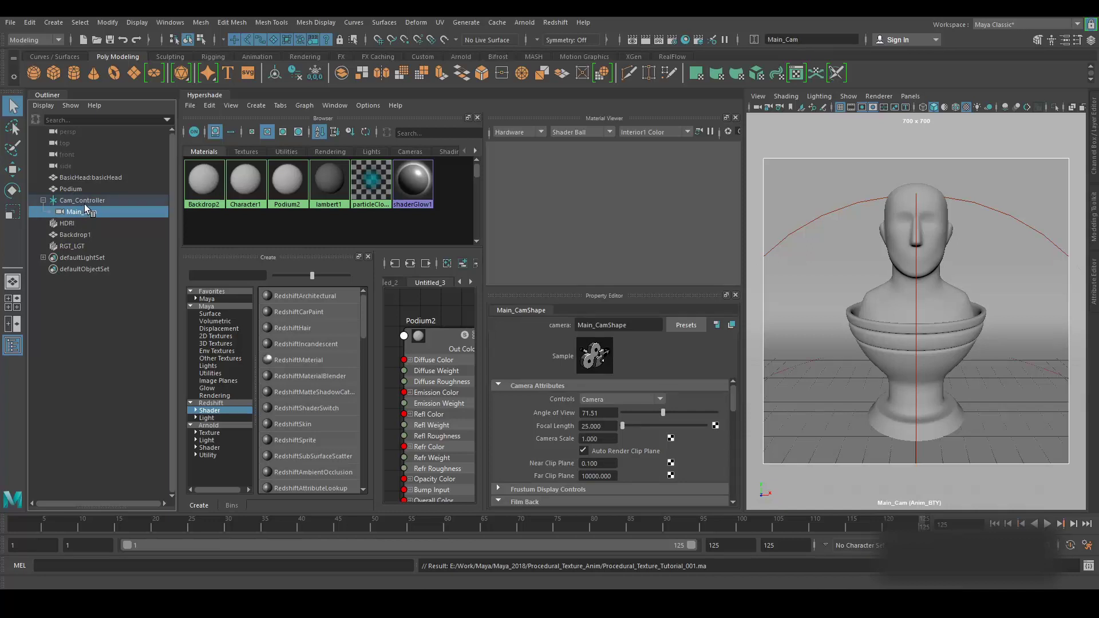
drag(49, 201, 43, 204)
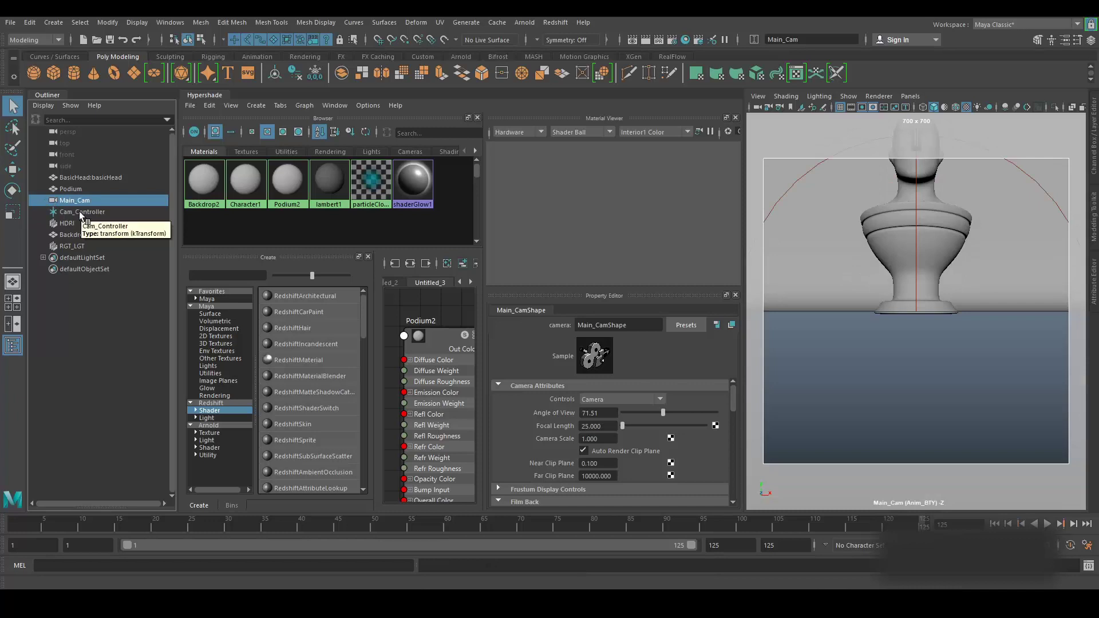
key(ctrl+z)
Step: Select the HDRI dome light, Backdrop1, then the RGT_LGT light in turn
click(97, 332)
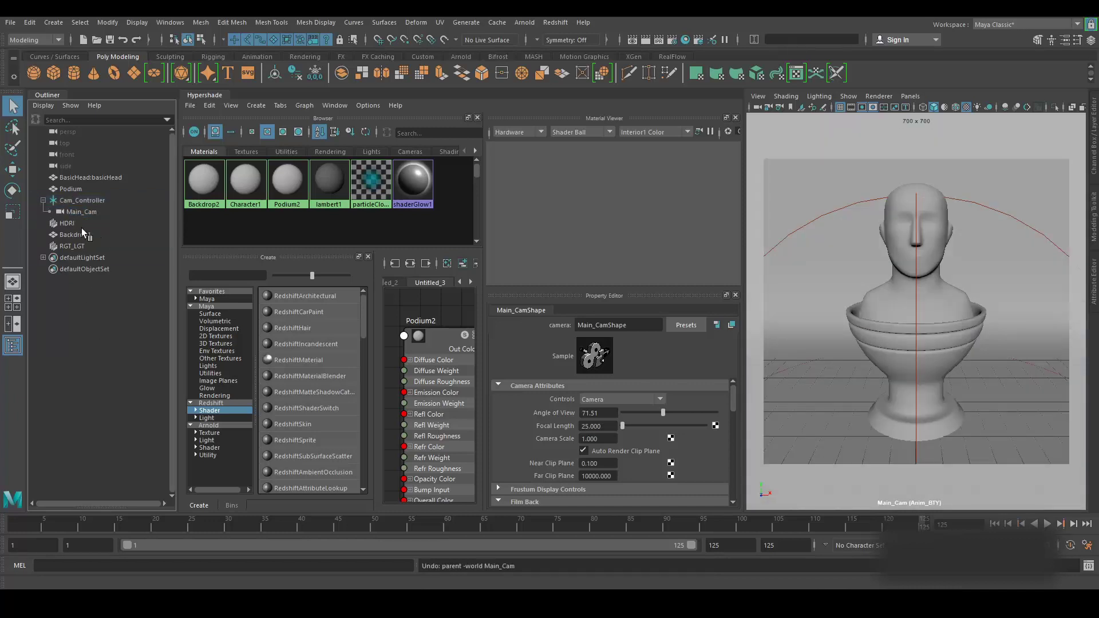
click(81, 227)
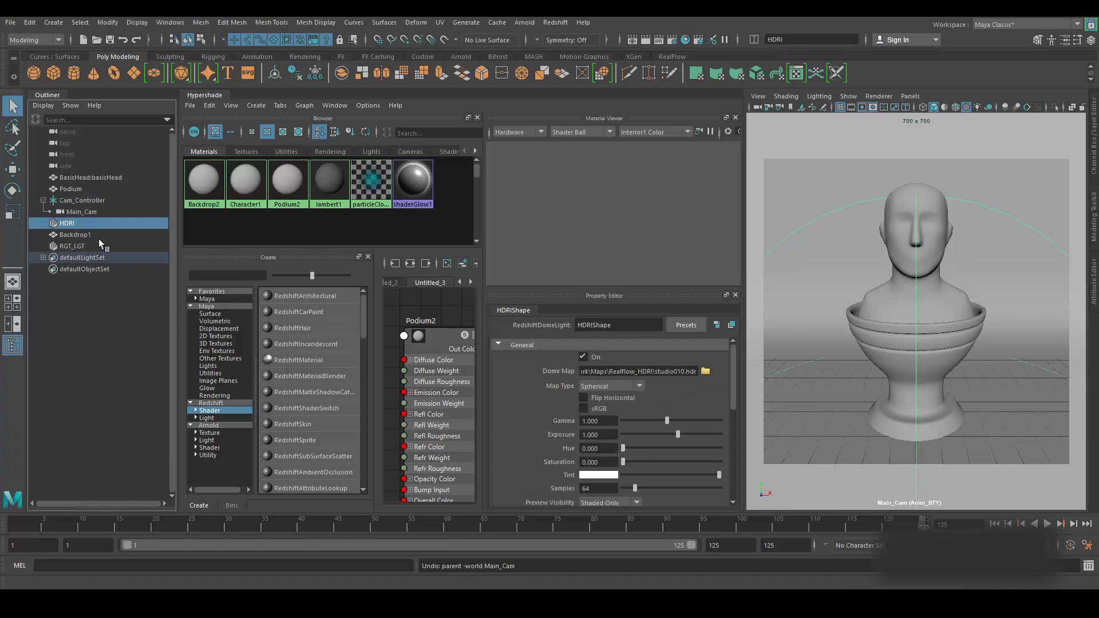
click(93, 237)
click(86, 246)
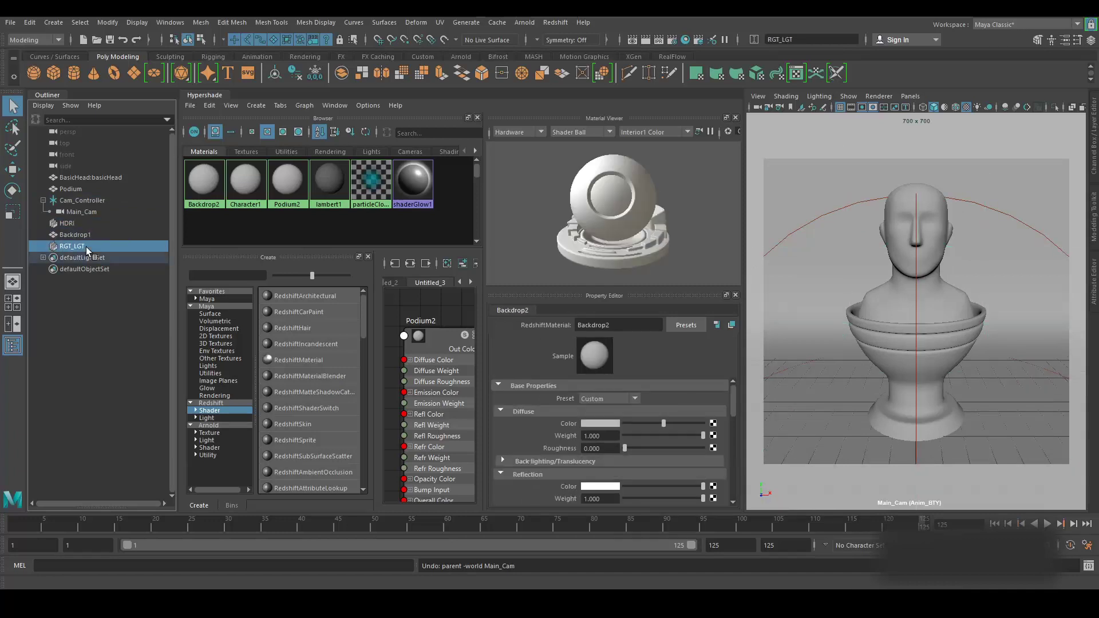
Step: Look through the persp camera to view the backdrop, then return to Main_Cam
click(910, 96)
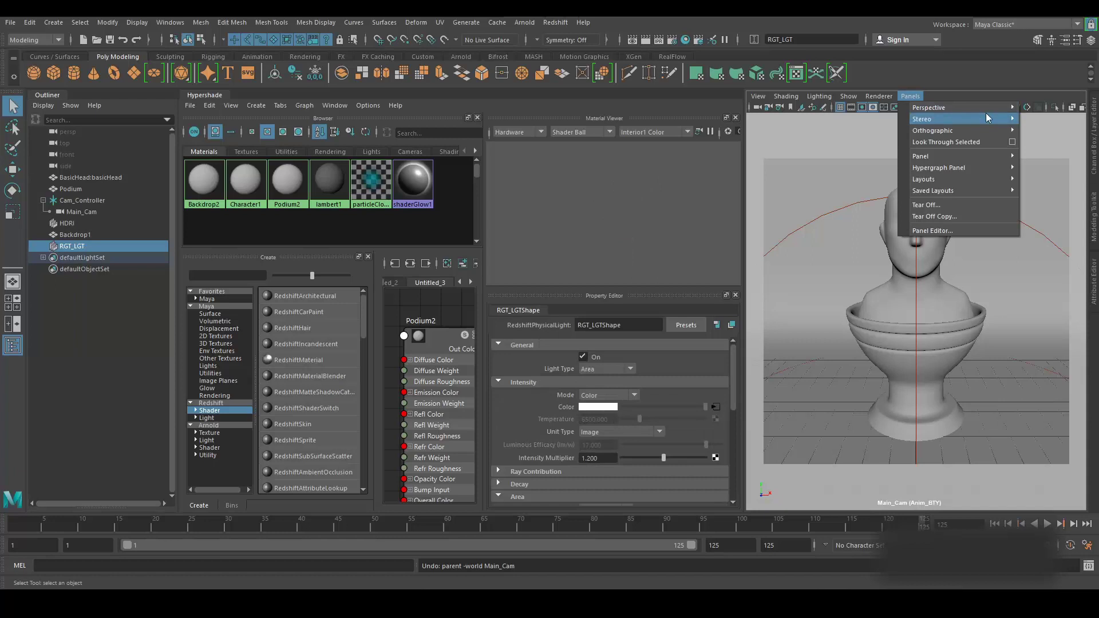
mouse_move(970, 107)
click(844, 120)
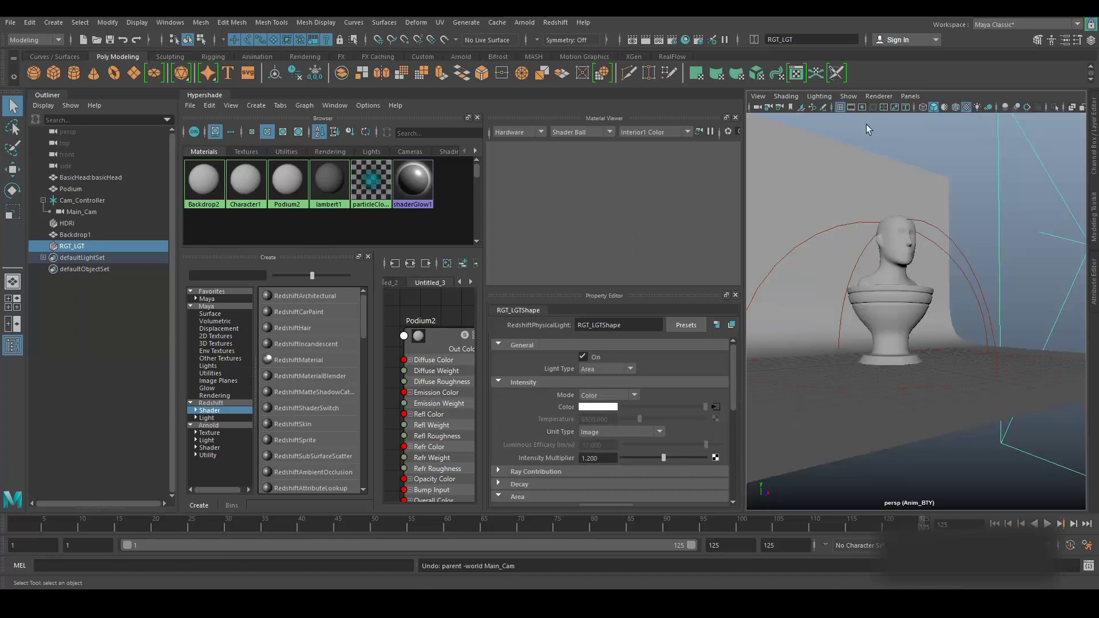
alt+drag(896, 355, 870, 335)
click(909, 97)
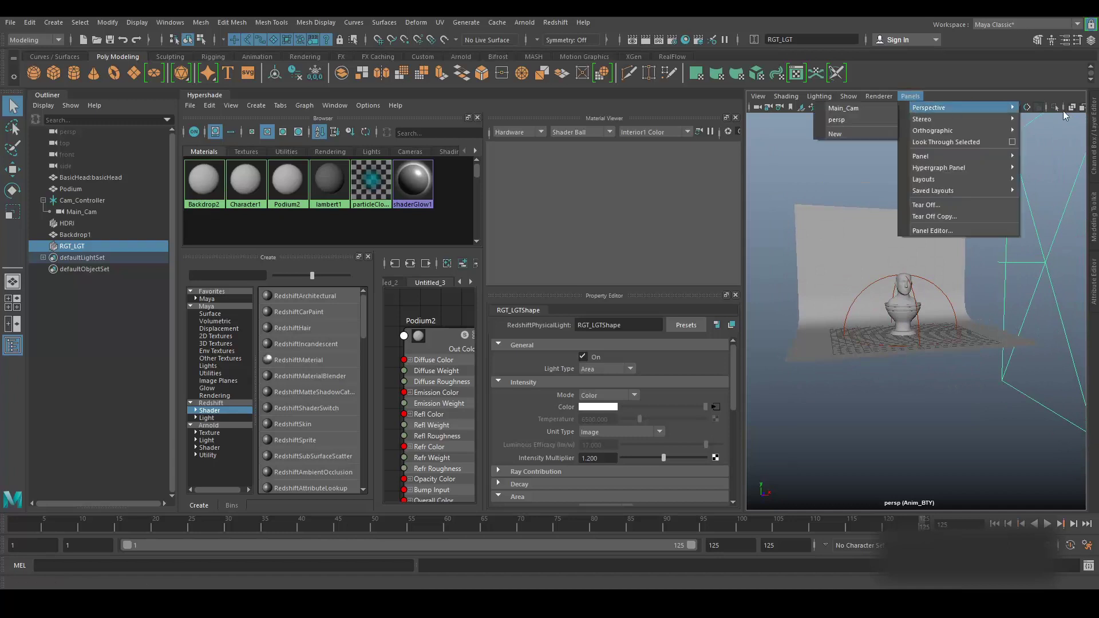
mouse_move(923, 119)
click(844, 108)
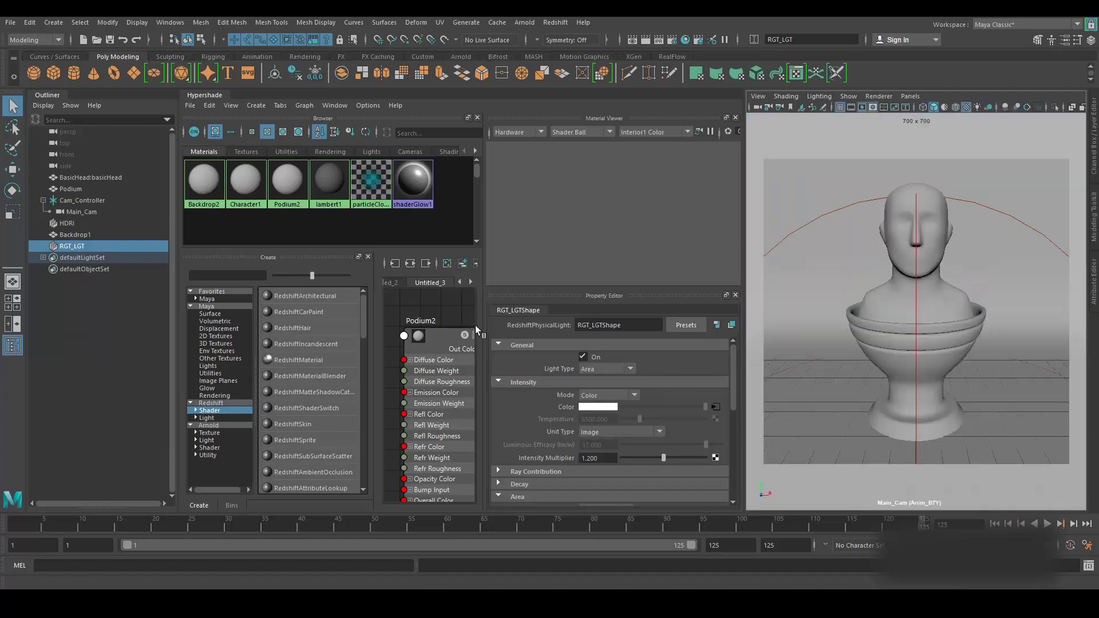
Step: Collapse the Outliner, widen the Hypershade, and bring up the Backdrop2 material network
click(47, 94)
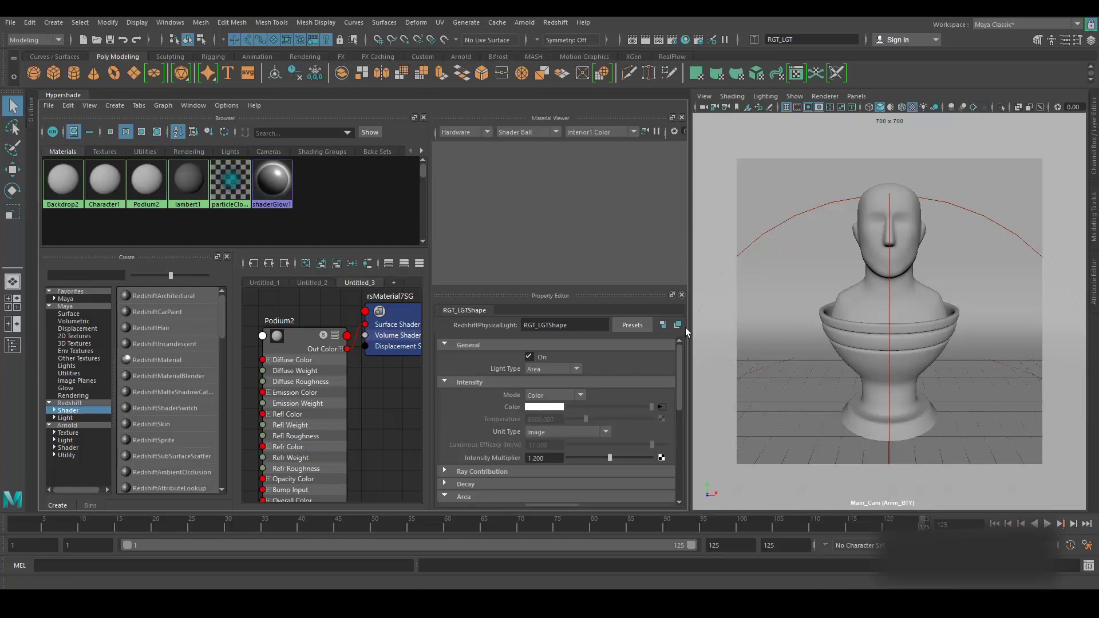
drag(690, 328, 823, 329)
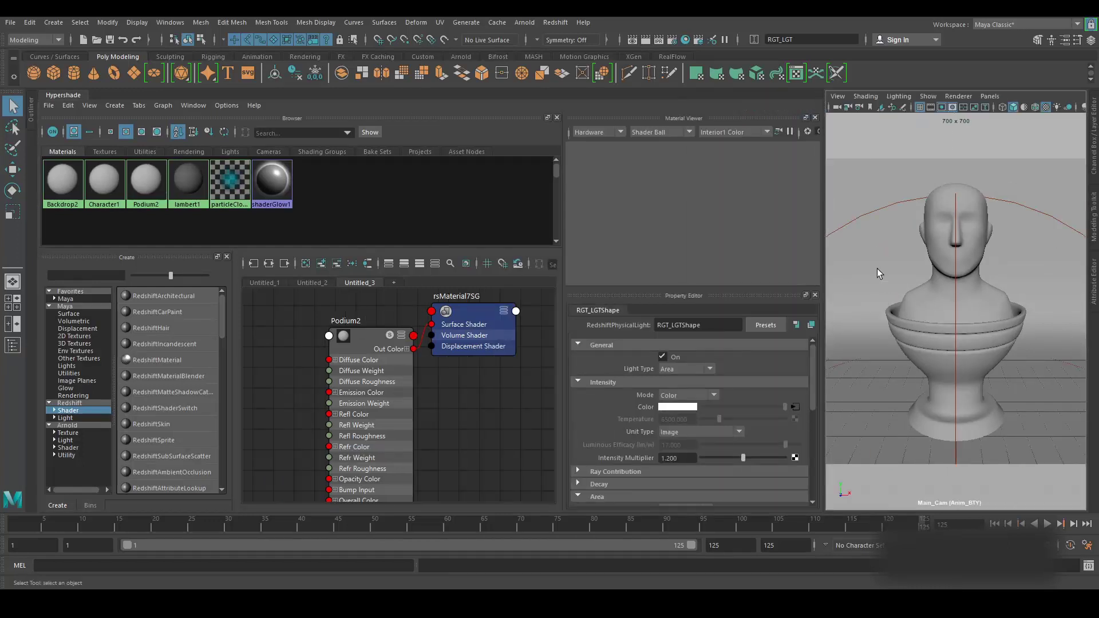
click(274, 283)
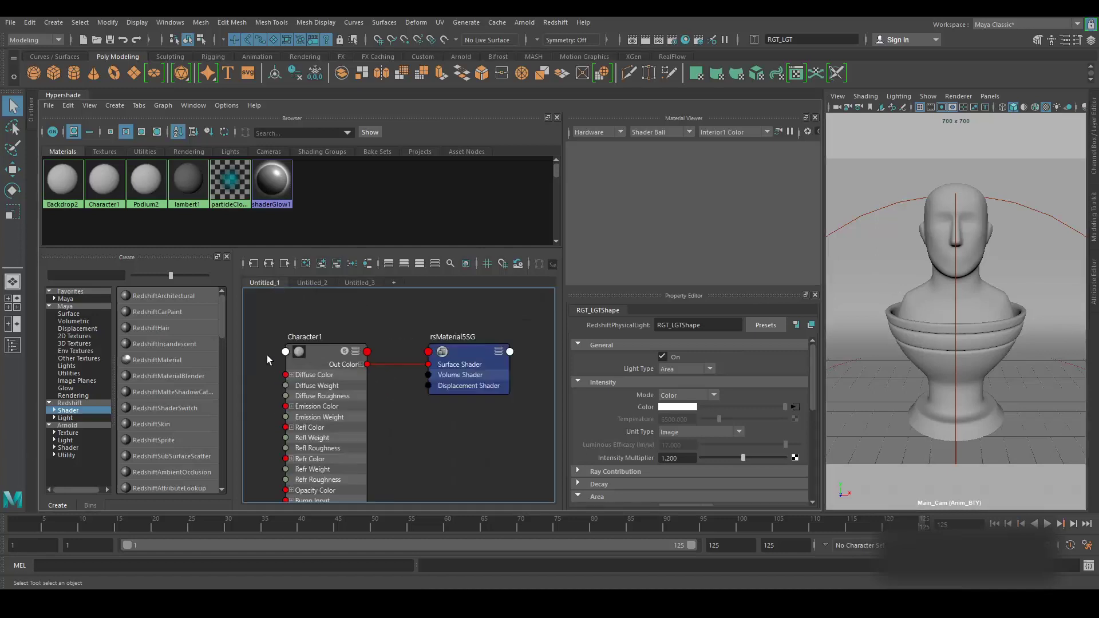
click(312, 283)
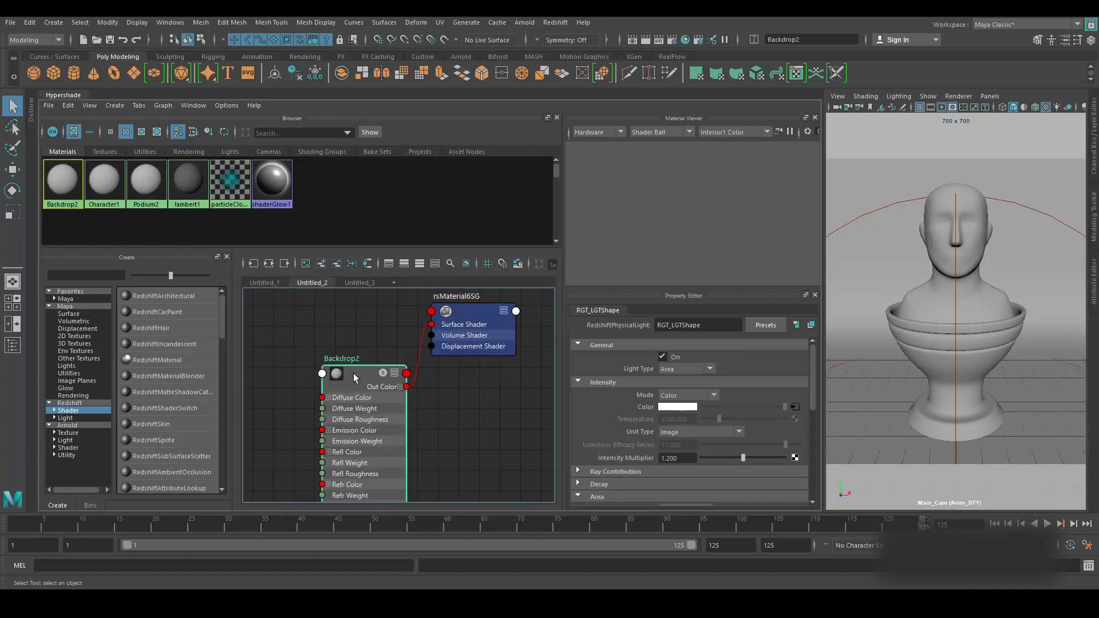
drag(352, 373, 321, 343)
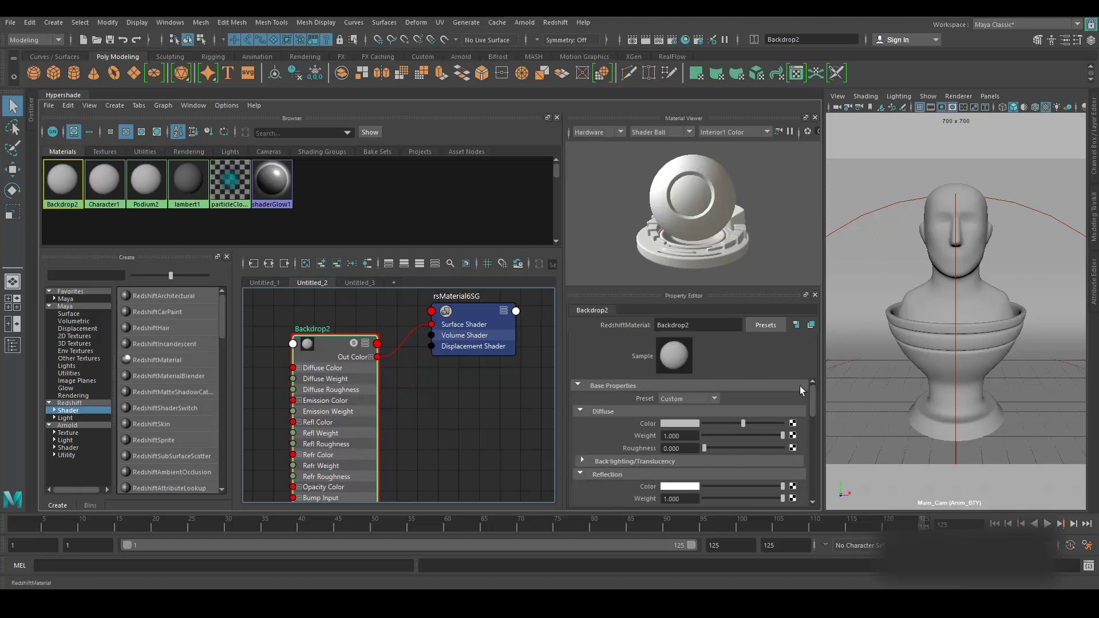
Step: Set Backdrop2's Diffuse Color to pale peach (H 22.161, S 0.416, V 1.2)
click(678, 424)
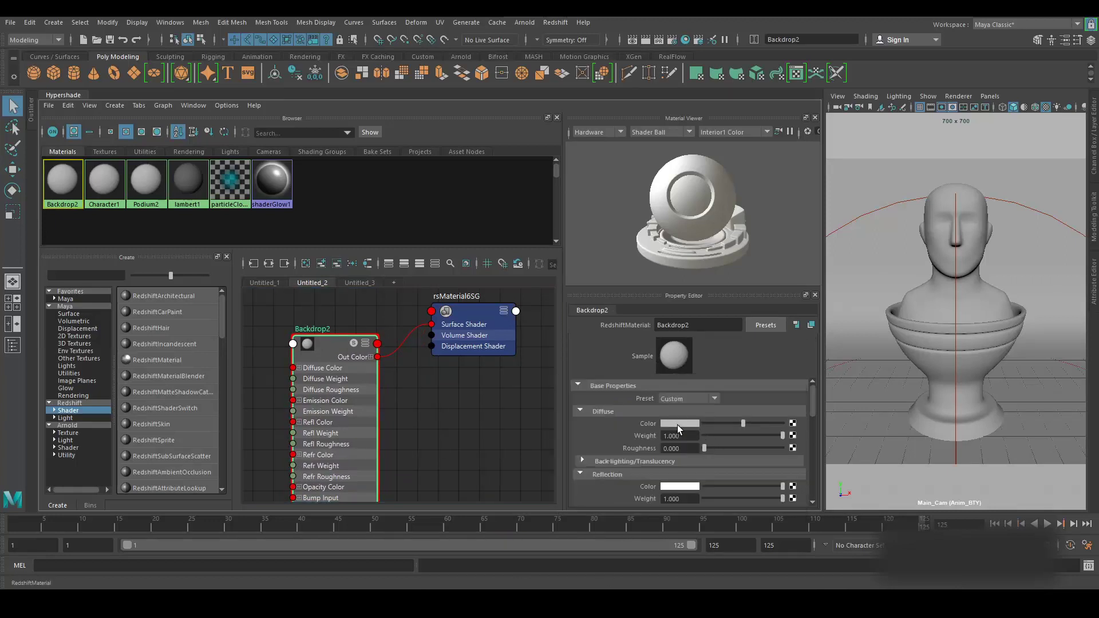
click(678, 425)
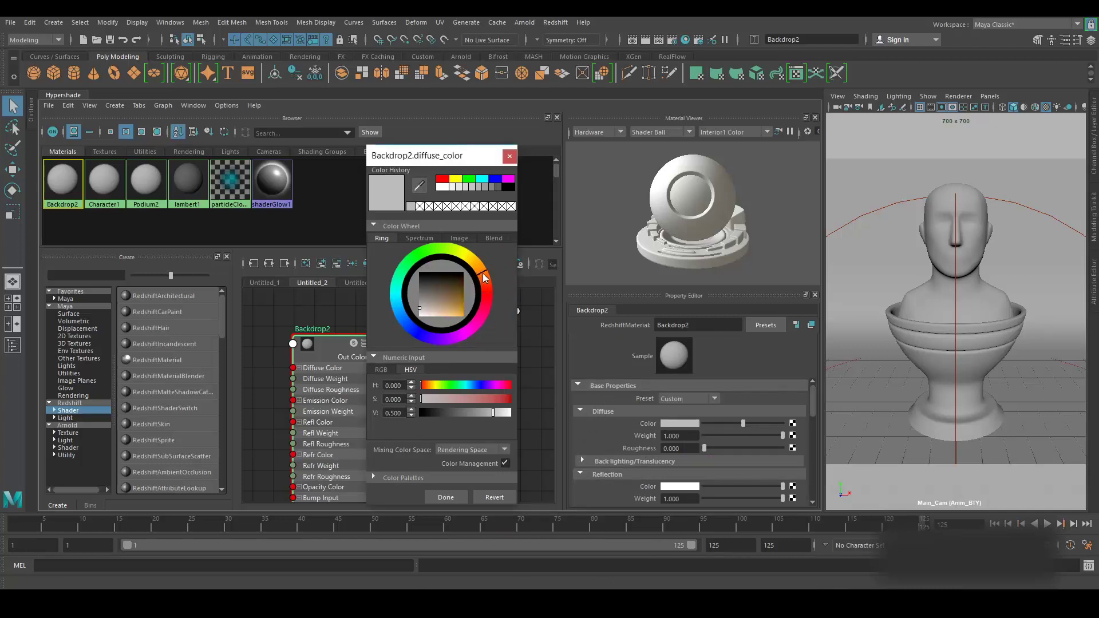
drag(480, 277, 485, 273)
drag(451, 310, 438, 319)
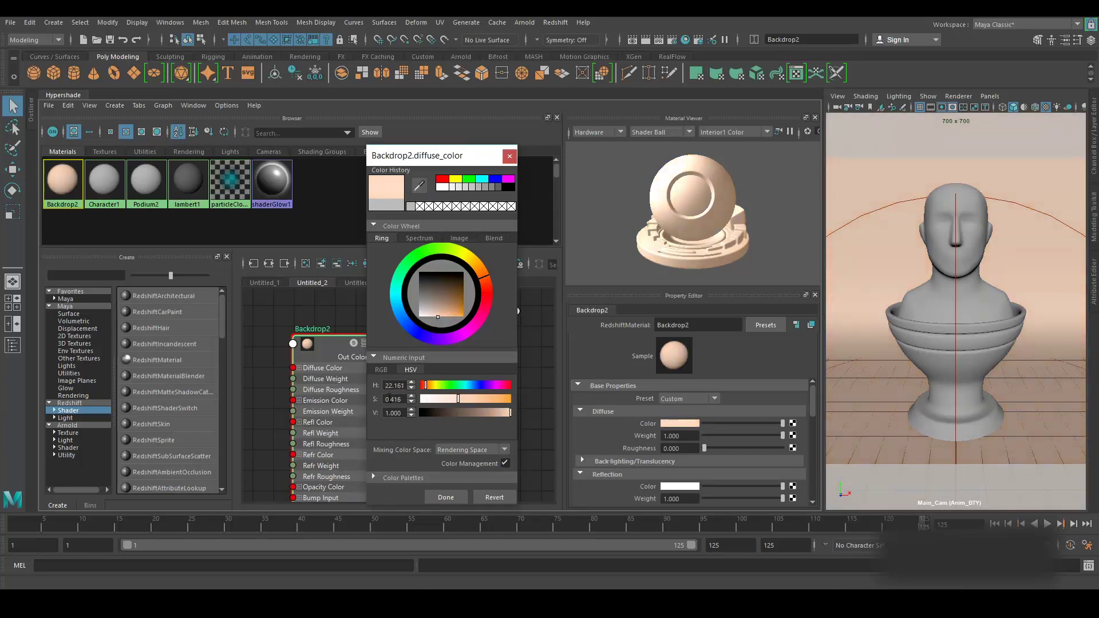
click(382, 414)
text(1.2)
key(Return)
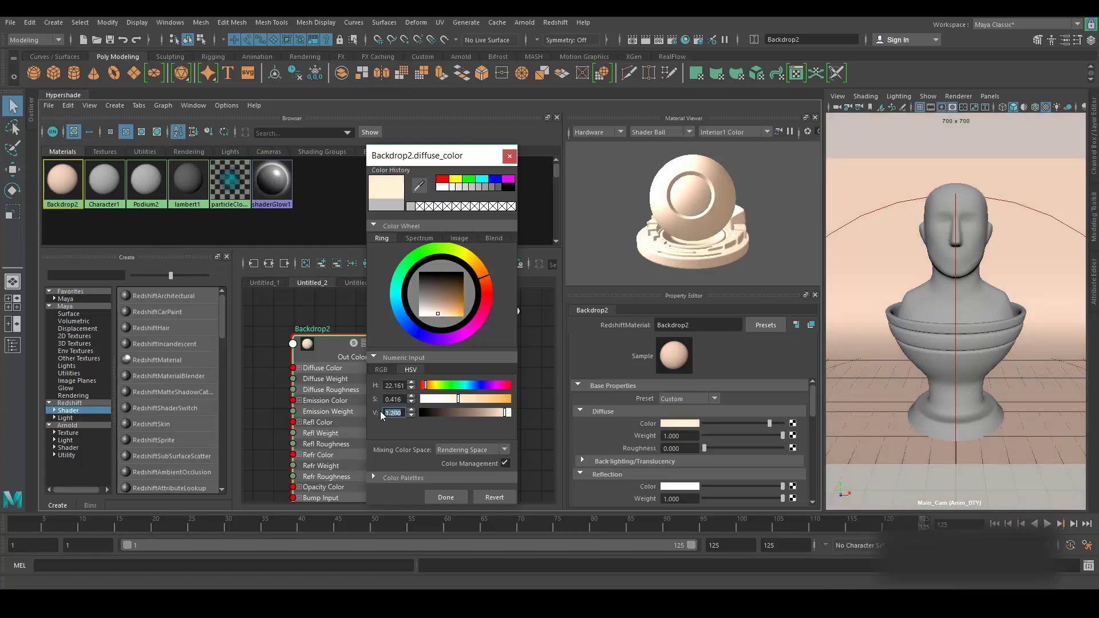
click(450, 497)
Step: Show the Podium2 material network and zoom in on the Podium2 node
click(354, 283)
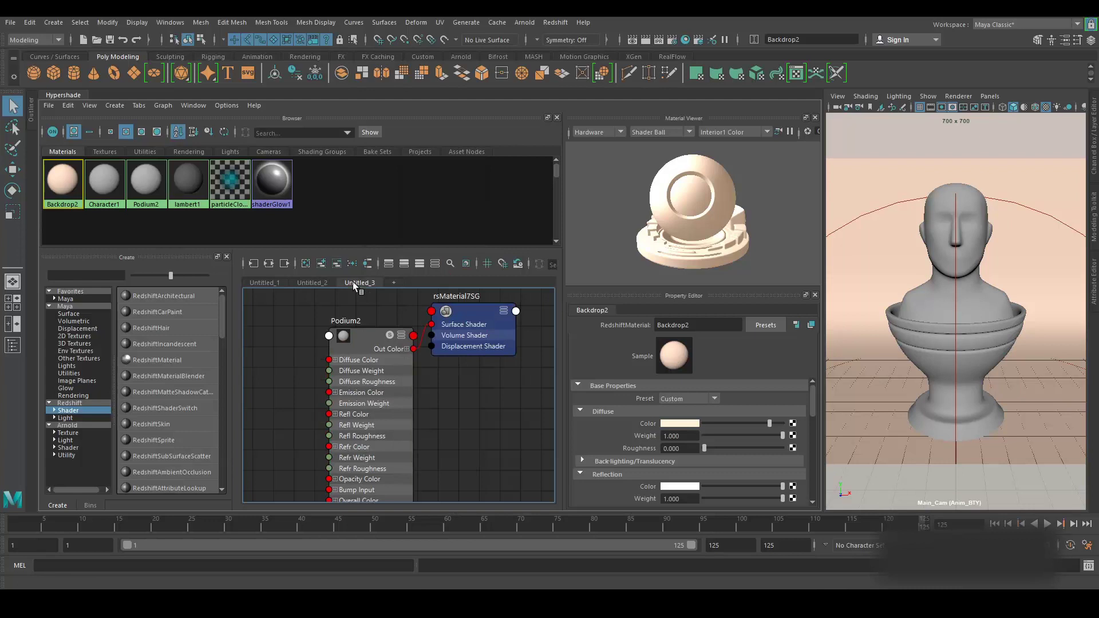
click(476, 331)
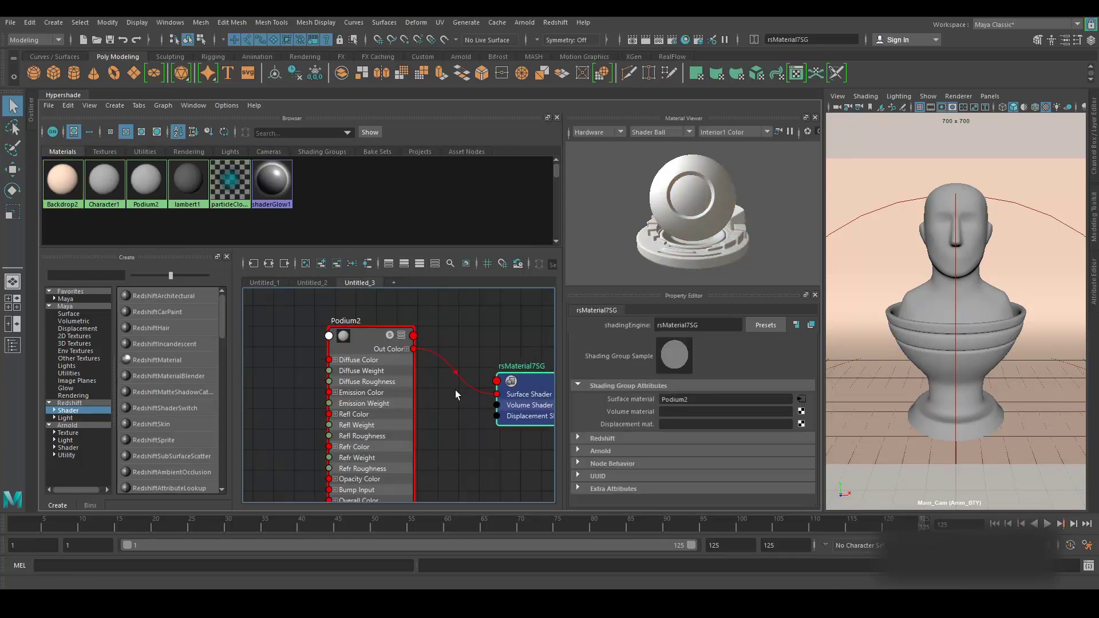
scroll(456, 390, down, 5)
scroll(365, 380, up, 3)
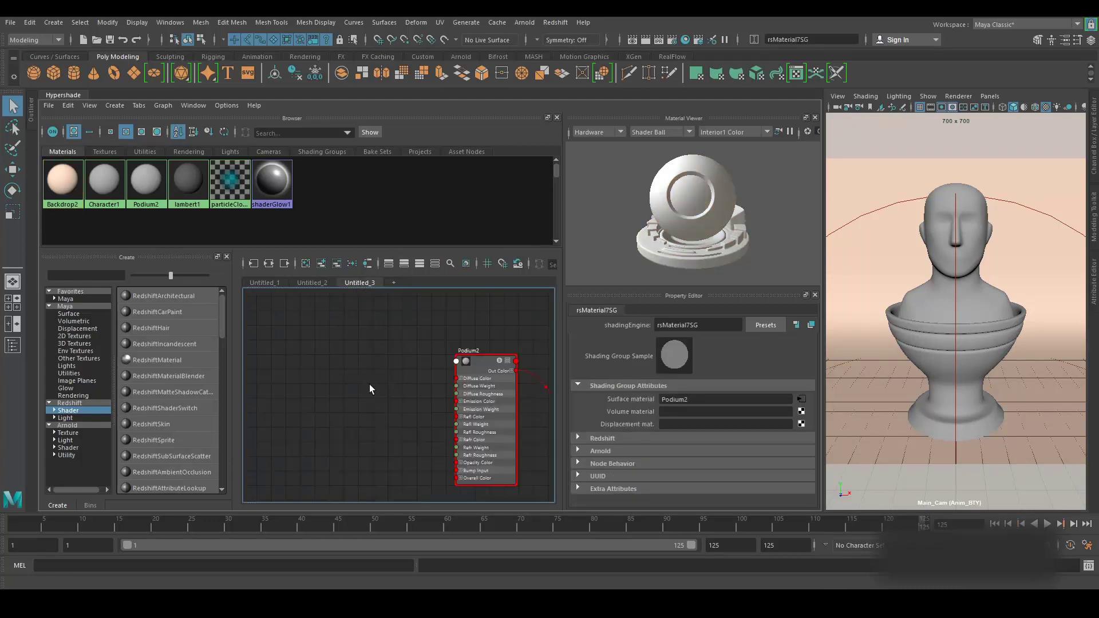
scroll(370, 382, down, 2)
scroll(373, 358, up, 3)
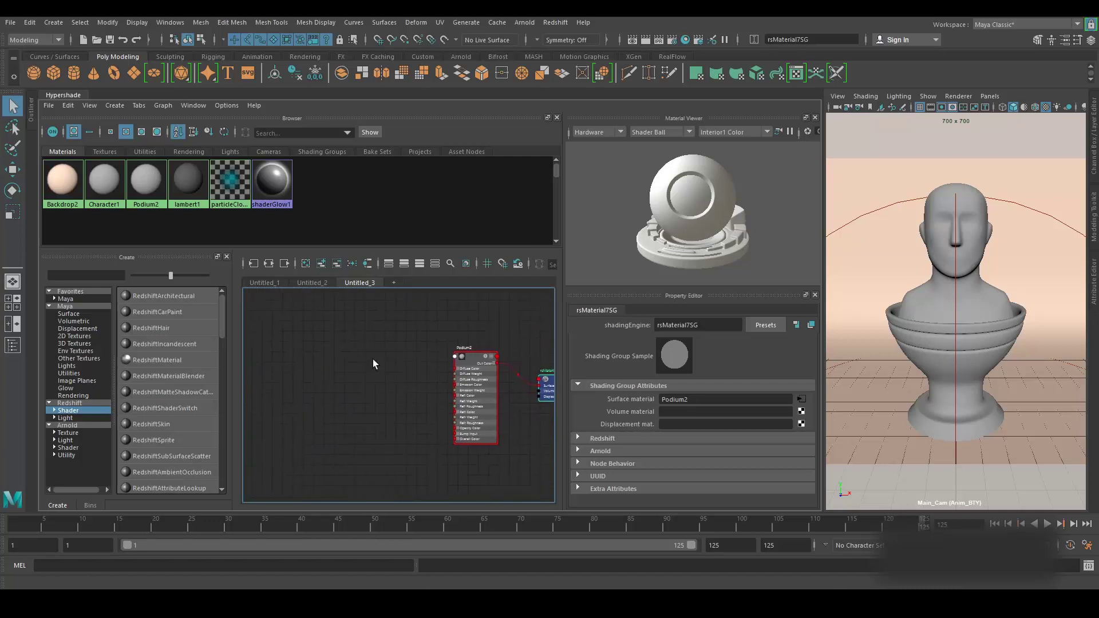
middle_drag(402, 364, 366, 394)
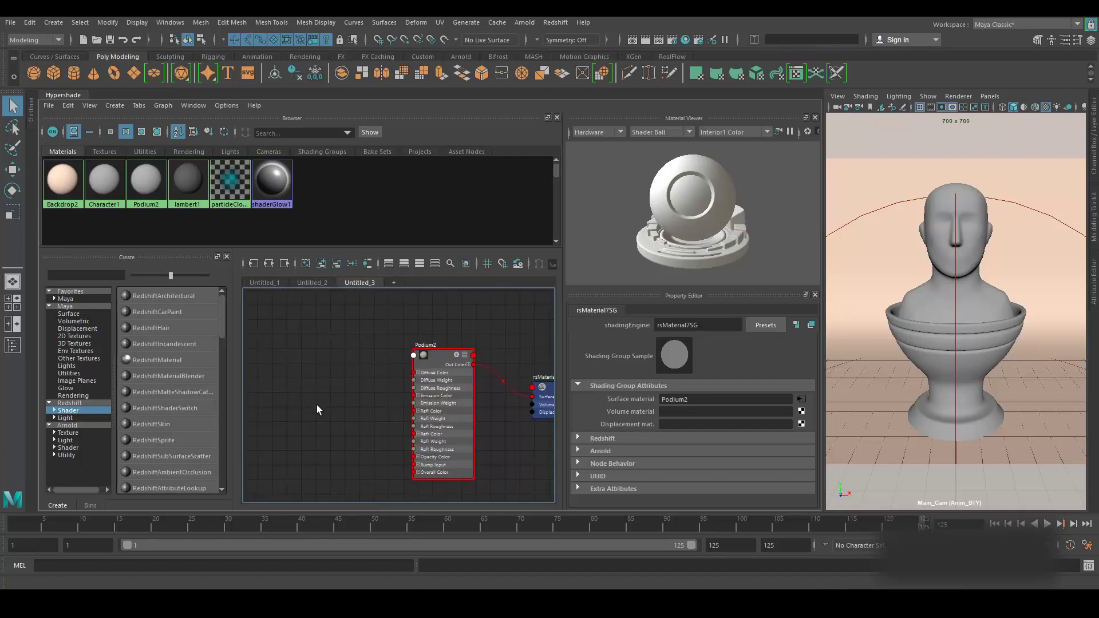
Step: Create a ramp texture and place ramp1 and place2dTexture2 left of Podium2
key(Tab)
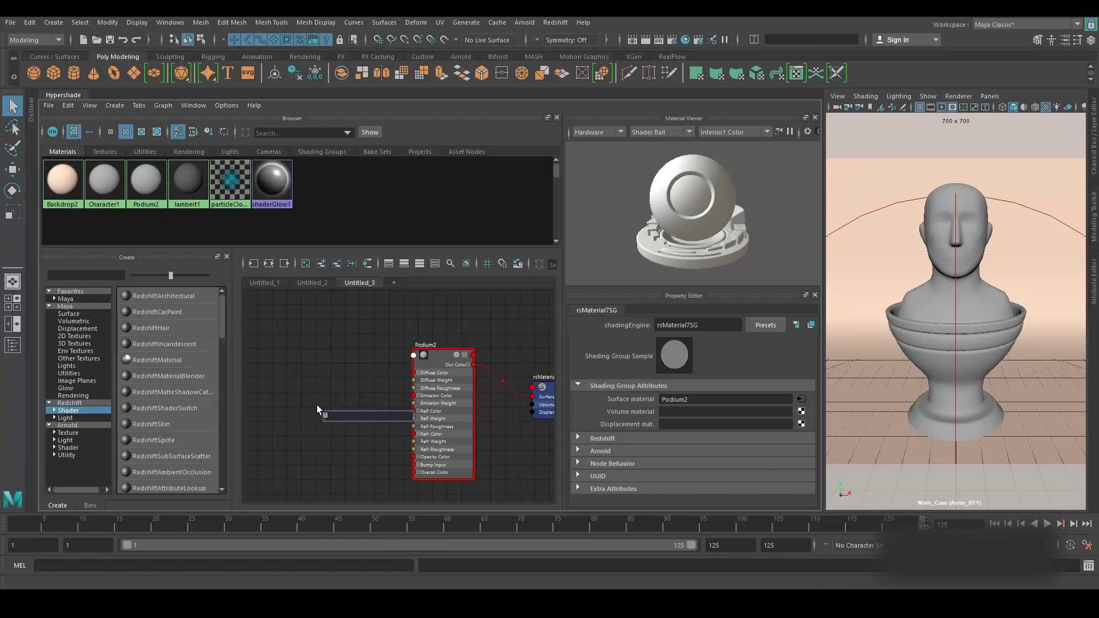
text(ramp)
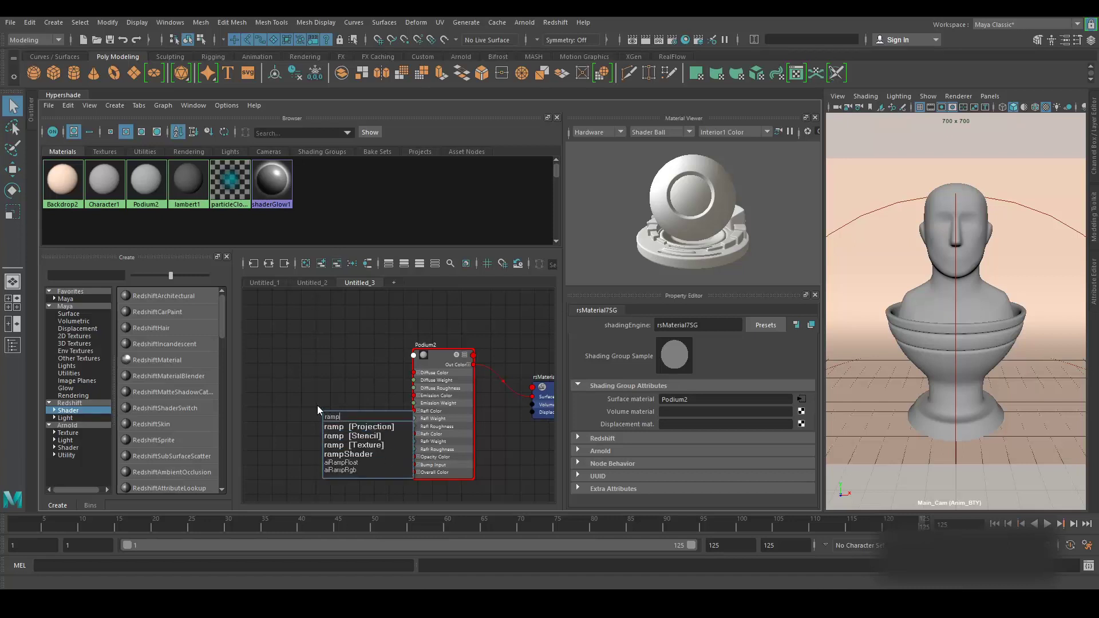
click(358, 444)
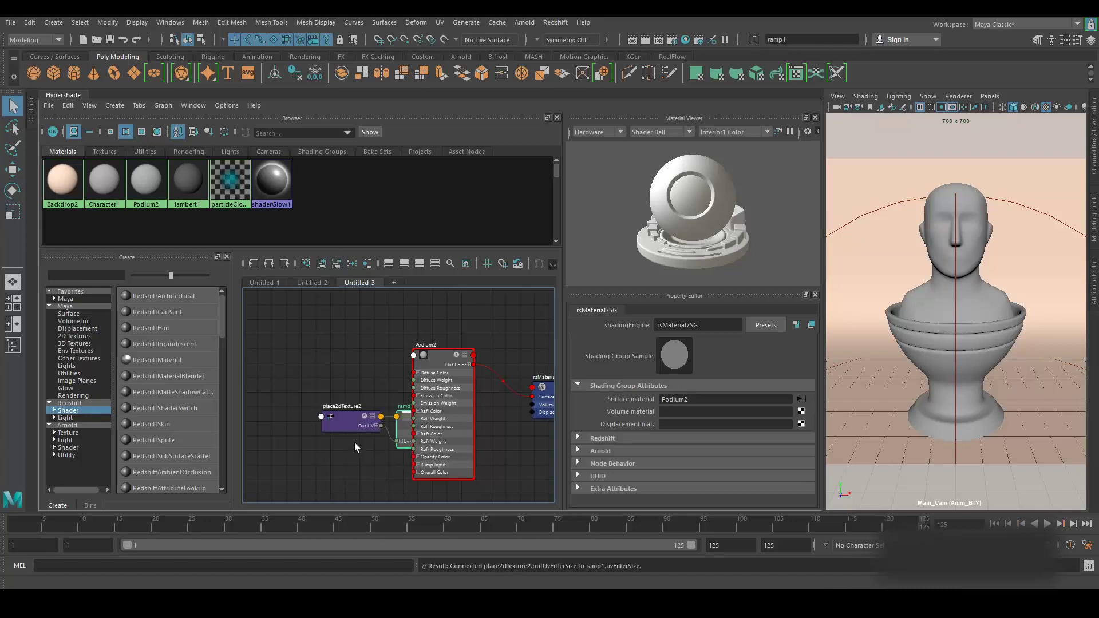
drag(361, 419, 285, 429)
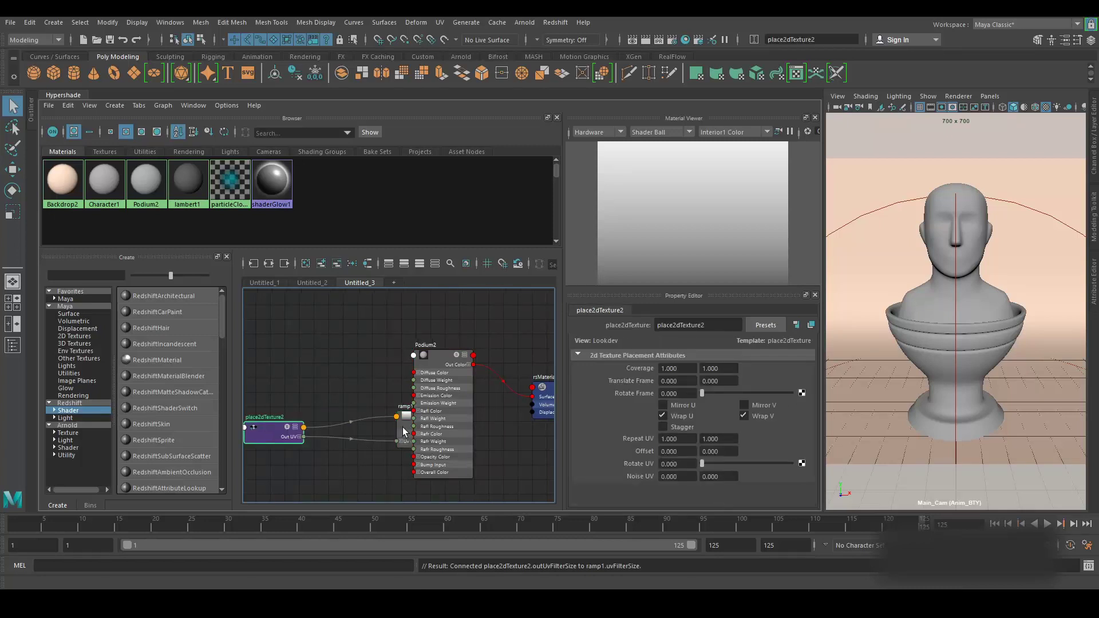
drag(404, 432, 339, 419)
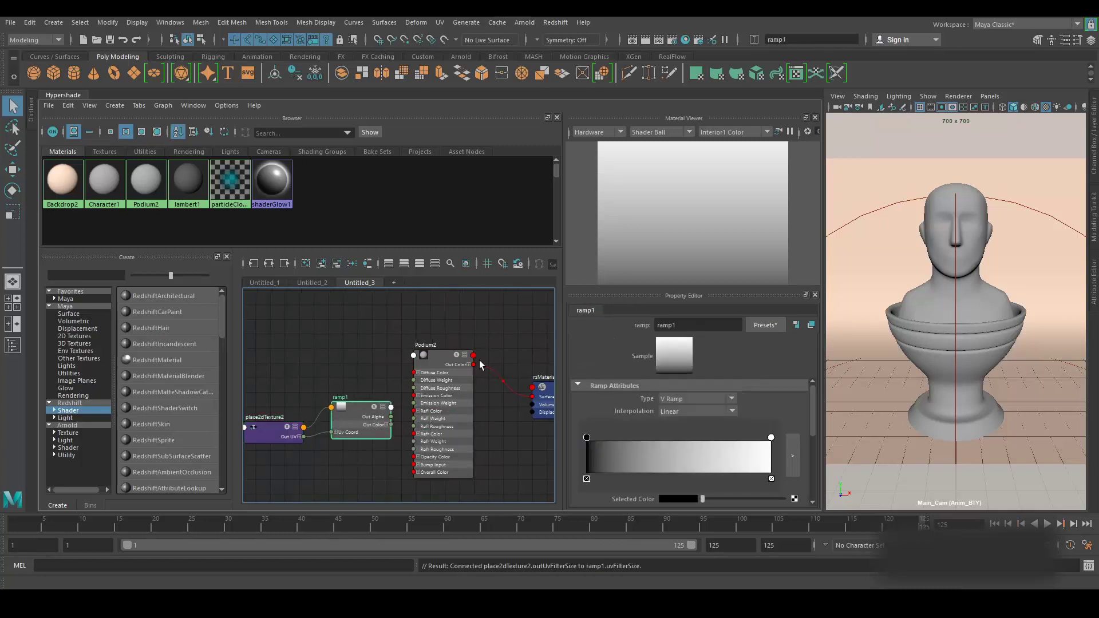
Step: Save the scene and set ramp1's first colour entry to pure blue
click(441, 352)
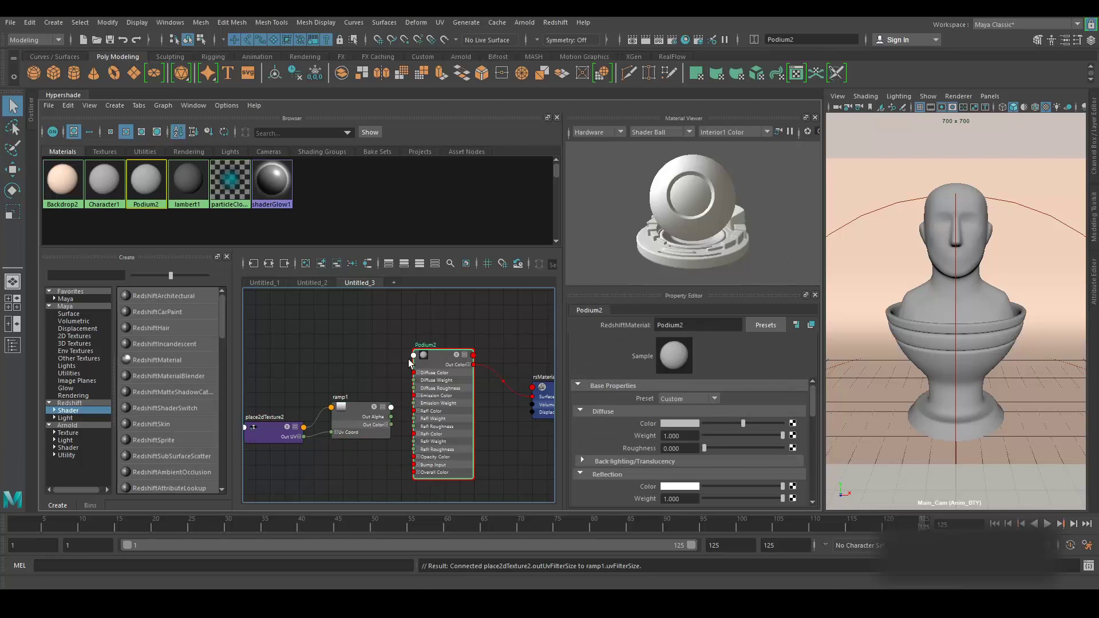
key(ctrl+s)
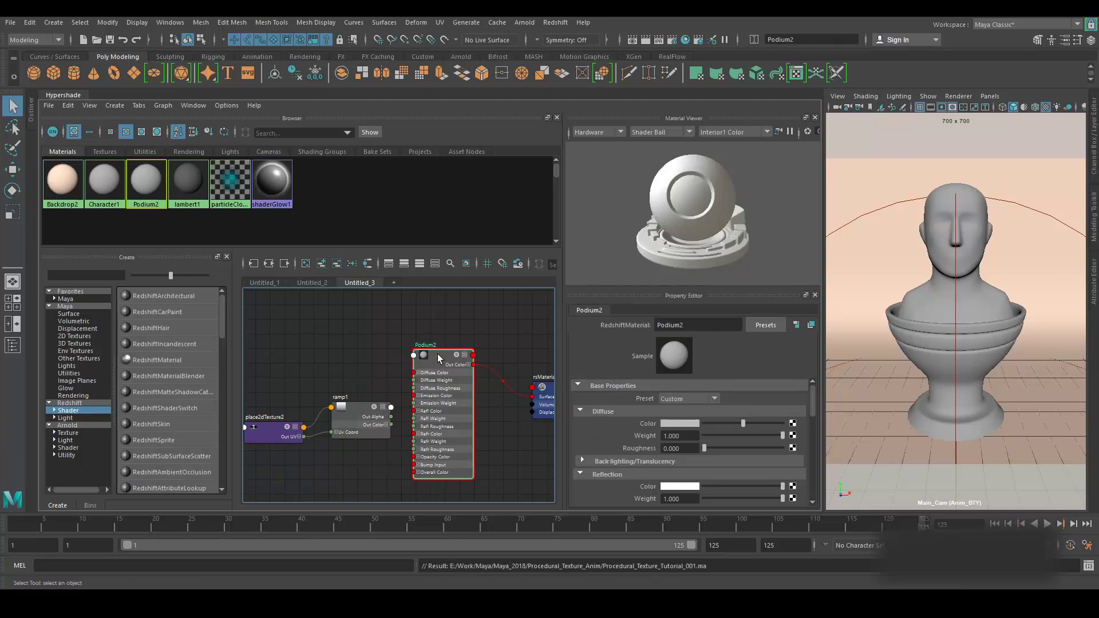
click(355, 403)
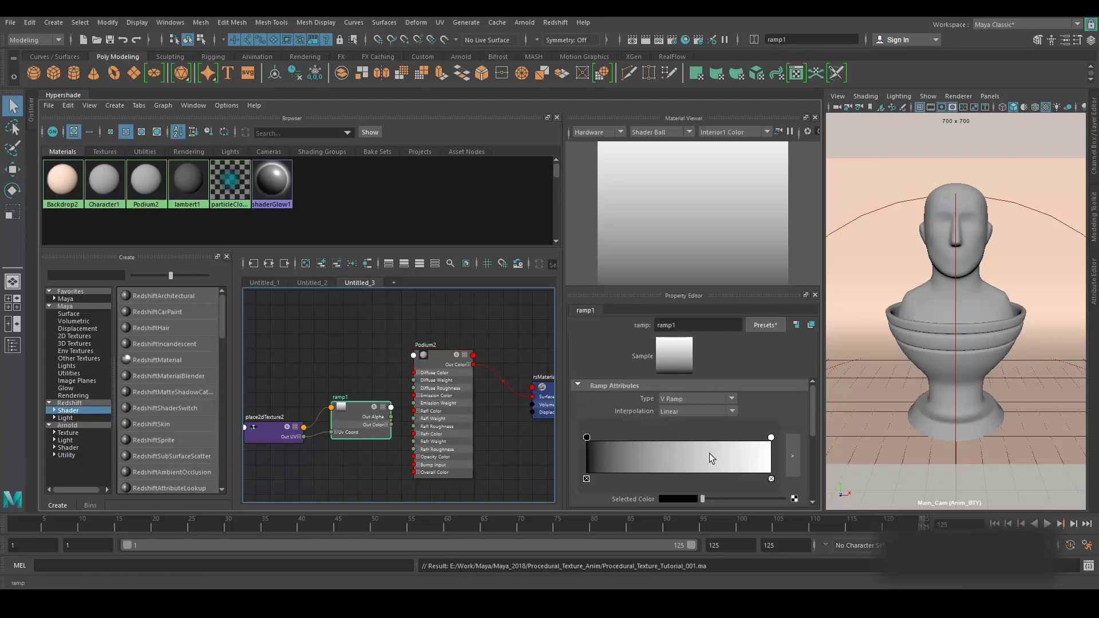
click(674, 500)
click(675, 530)
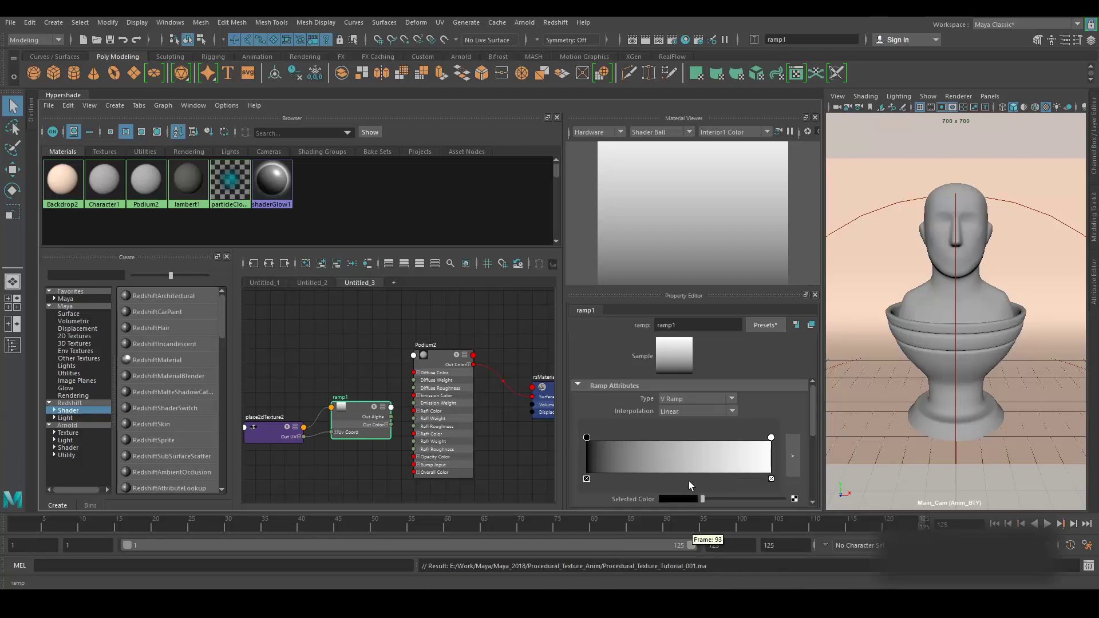
click(679, 499)
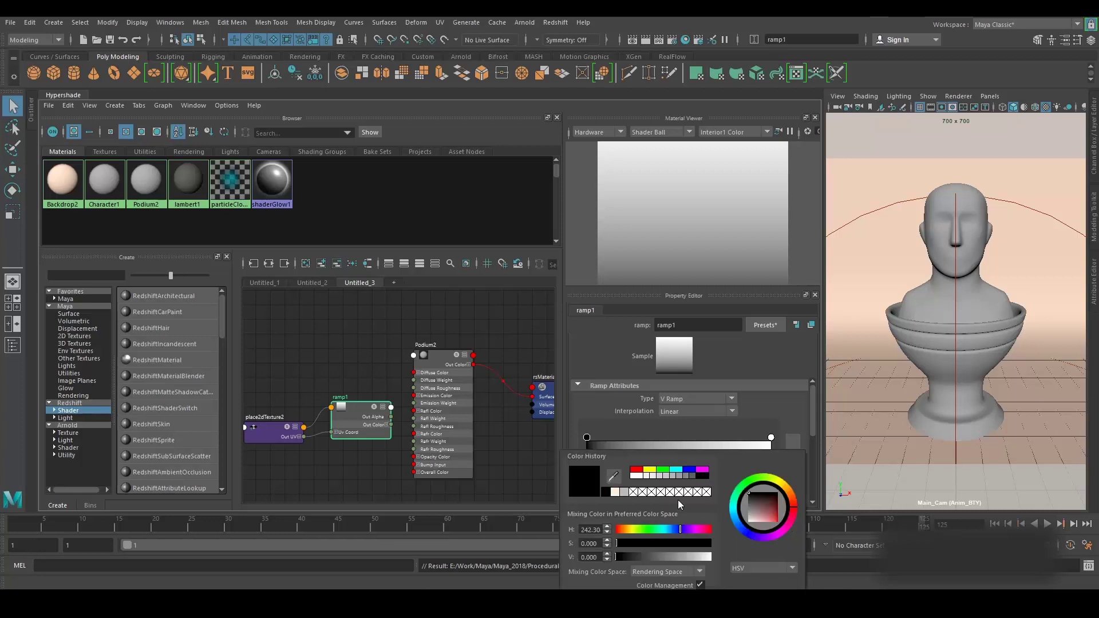
click(689, 470)
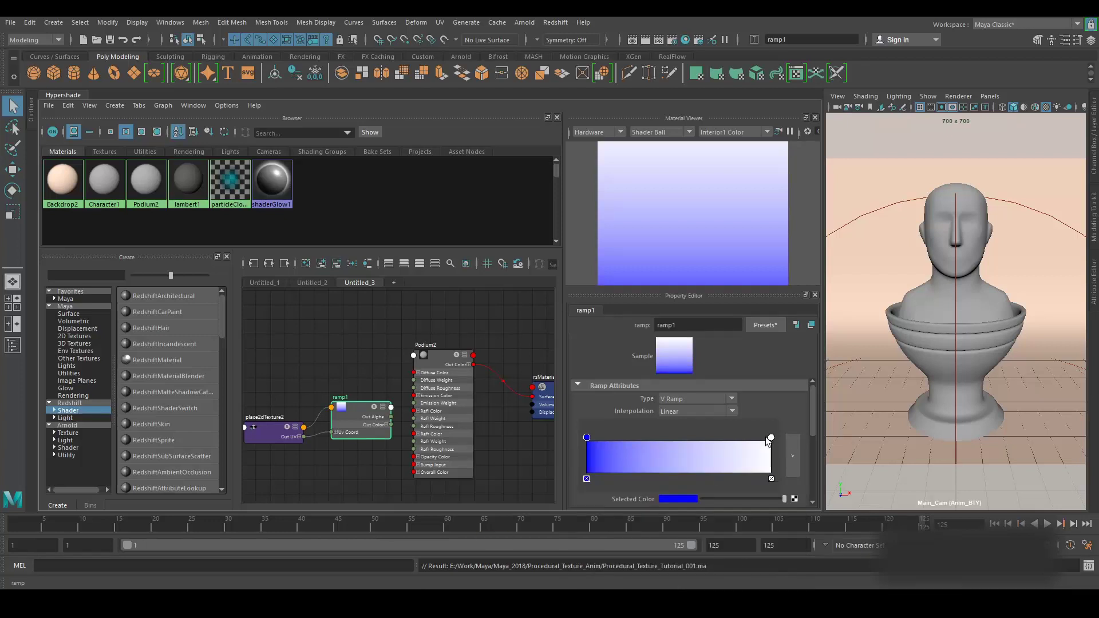
Step: Change ramp1's white end colour entry to red
click(771, 438)
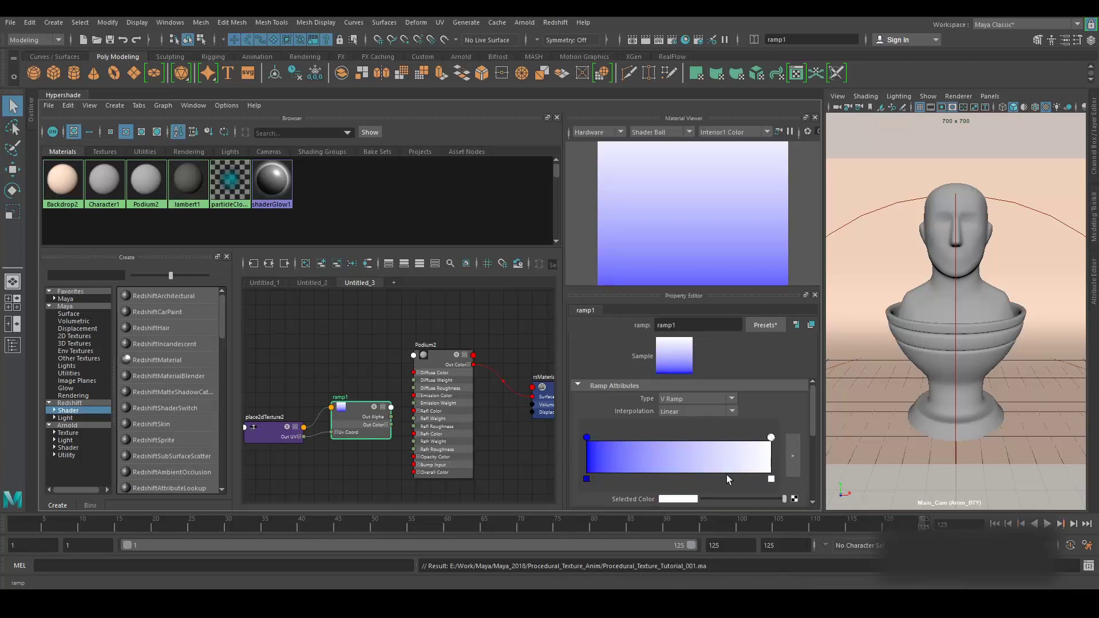
click(681, 499)
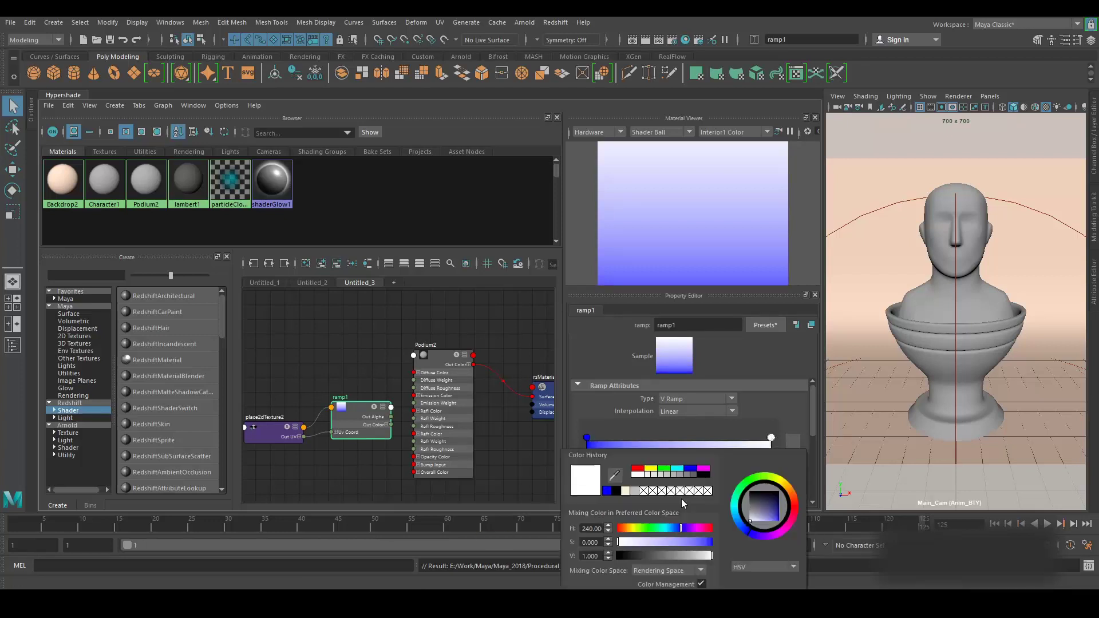
click(635, 469)
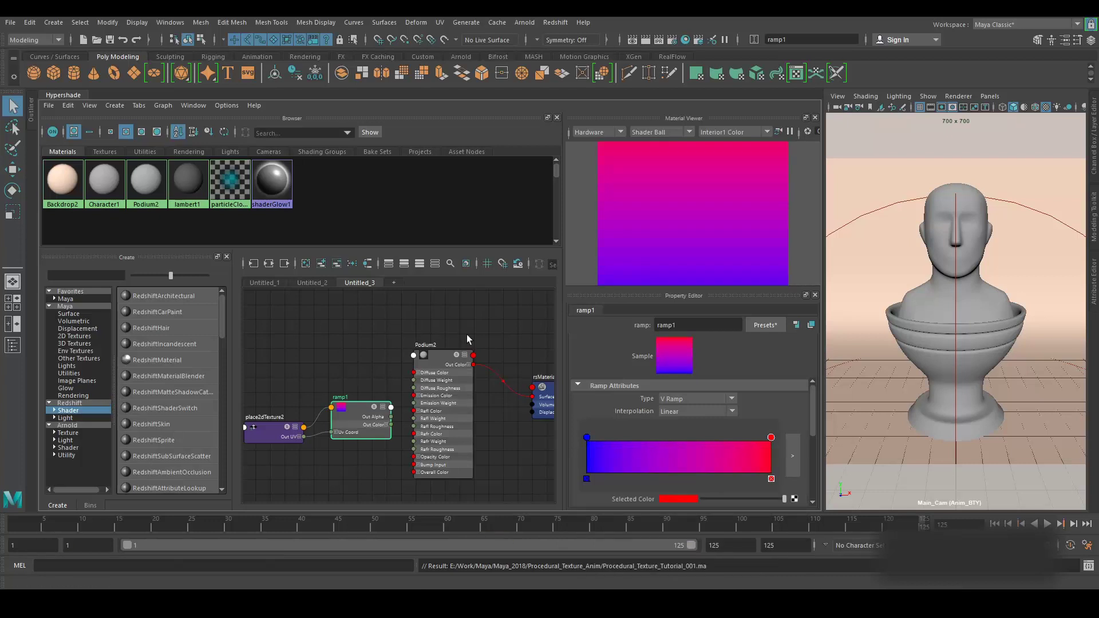
click(436, 366)
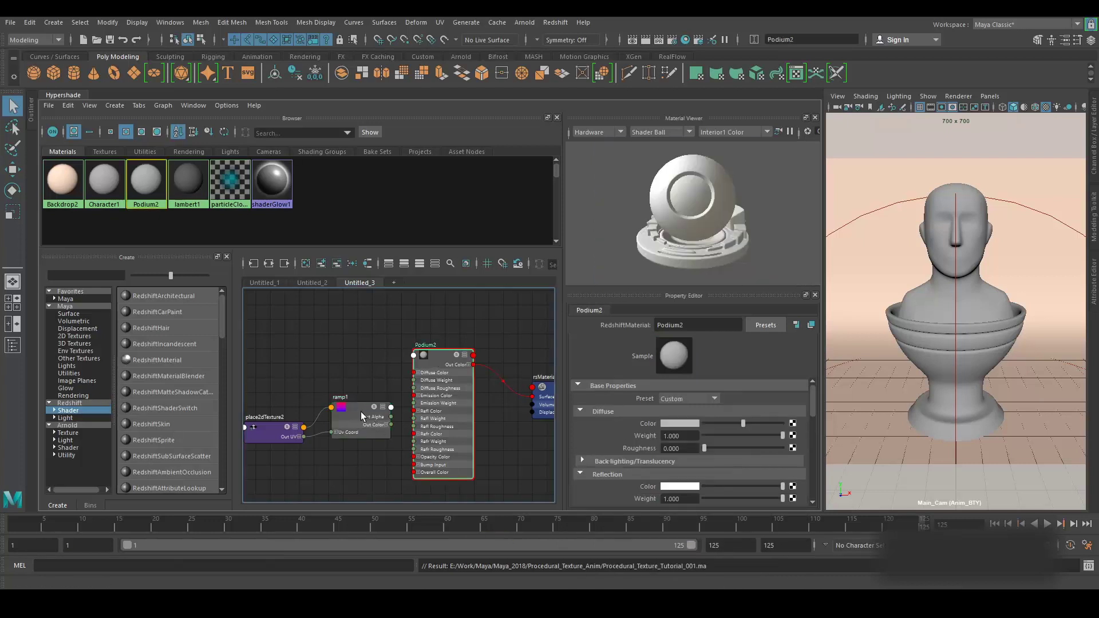
Step: Connect ramp1 to Podium2's Diffuse Color port and reselect ramp1
middle_drag(356, 408, 625, 428)
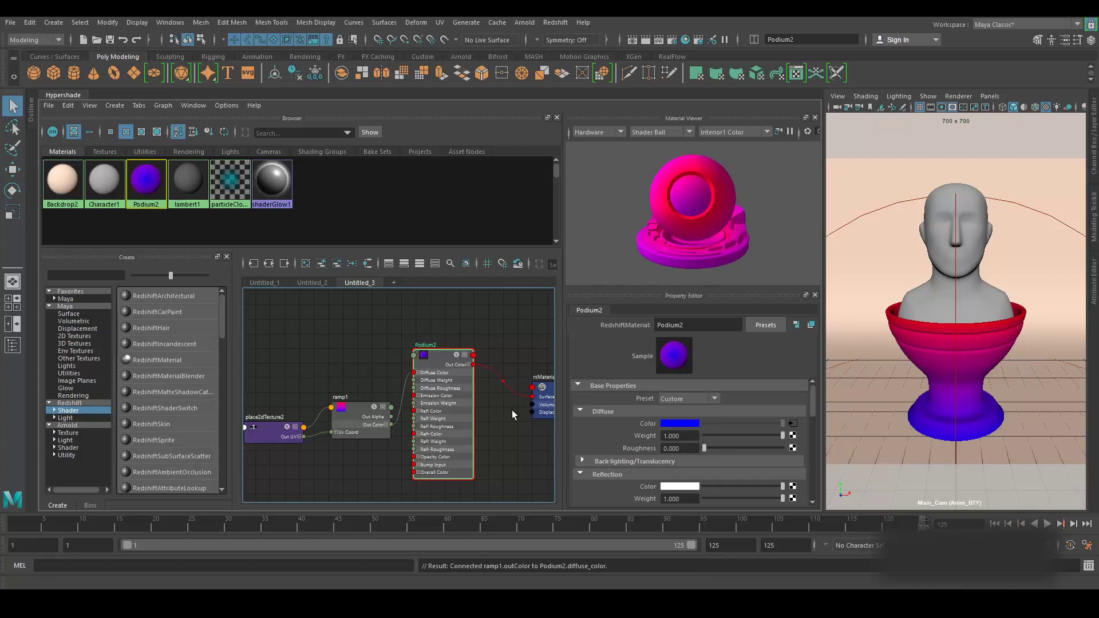
click(351, 413)
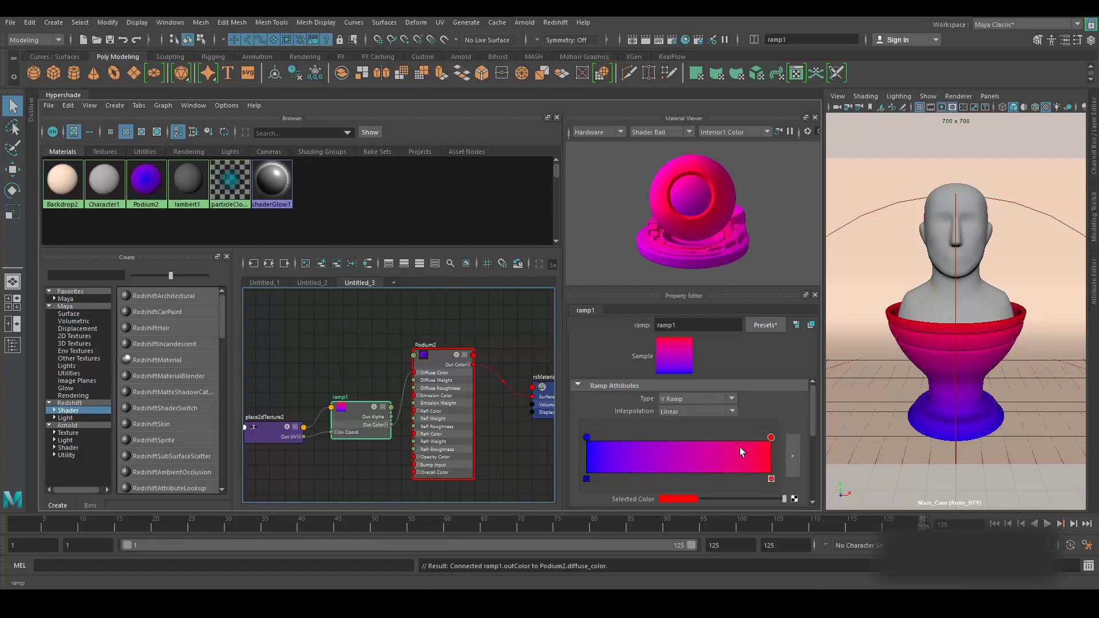
Step: Arrange ramp1 red left, blue right, Smooth interpolation, with a magenta entry between
drag(587, 438, 694, 438)
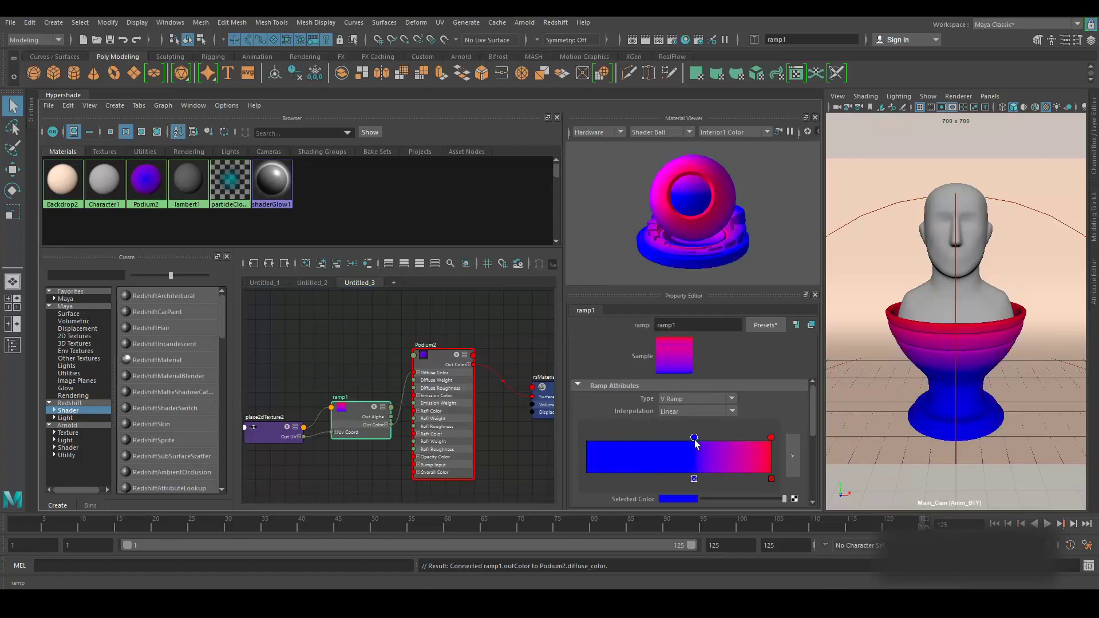
drag(771, 437, 579, 437)
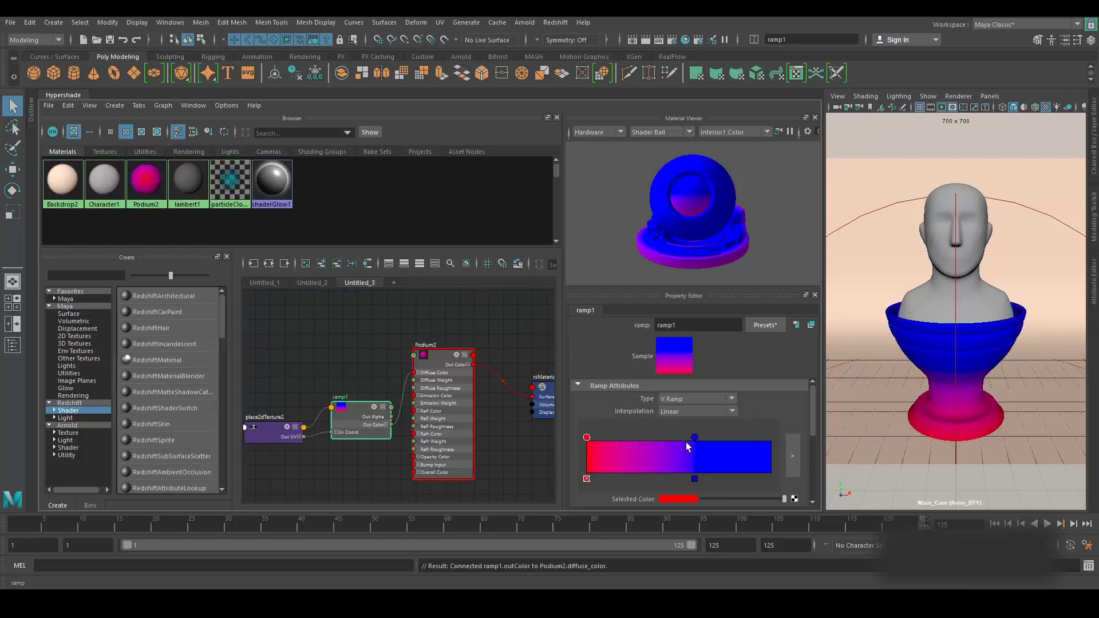
mouse_move(694, 437)
mouse_down()
mouse_move(730, 438)
mouse_move(687, 438)
mouse_up()
drag(586, 438, 595, 438)
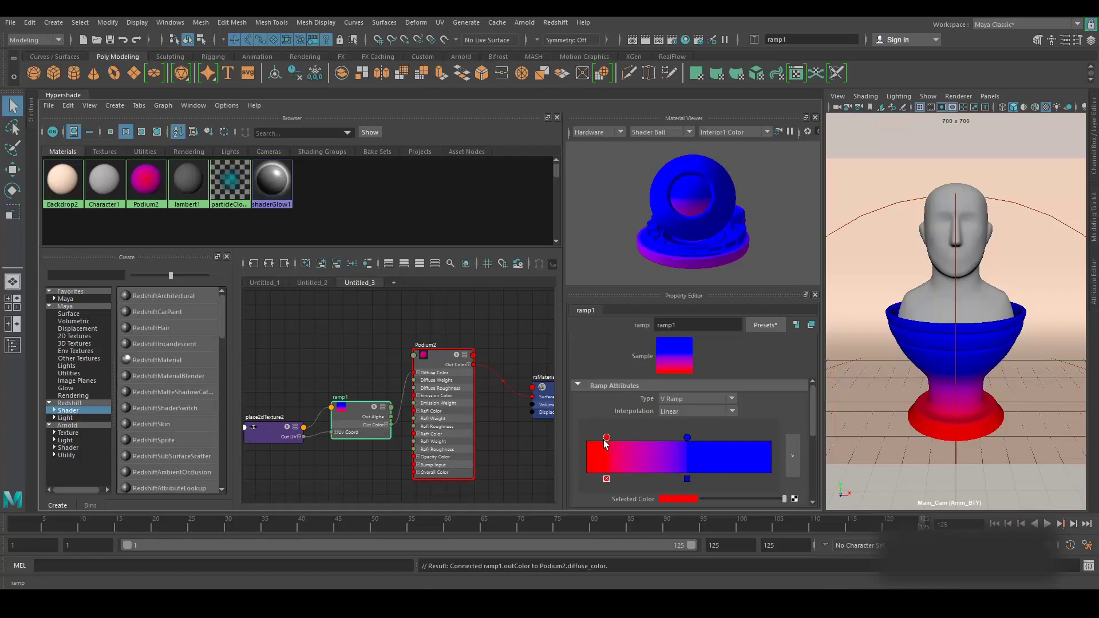
drag(604, 442, 591, 441)
click(671, 412)
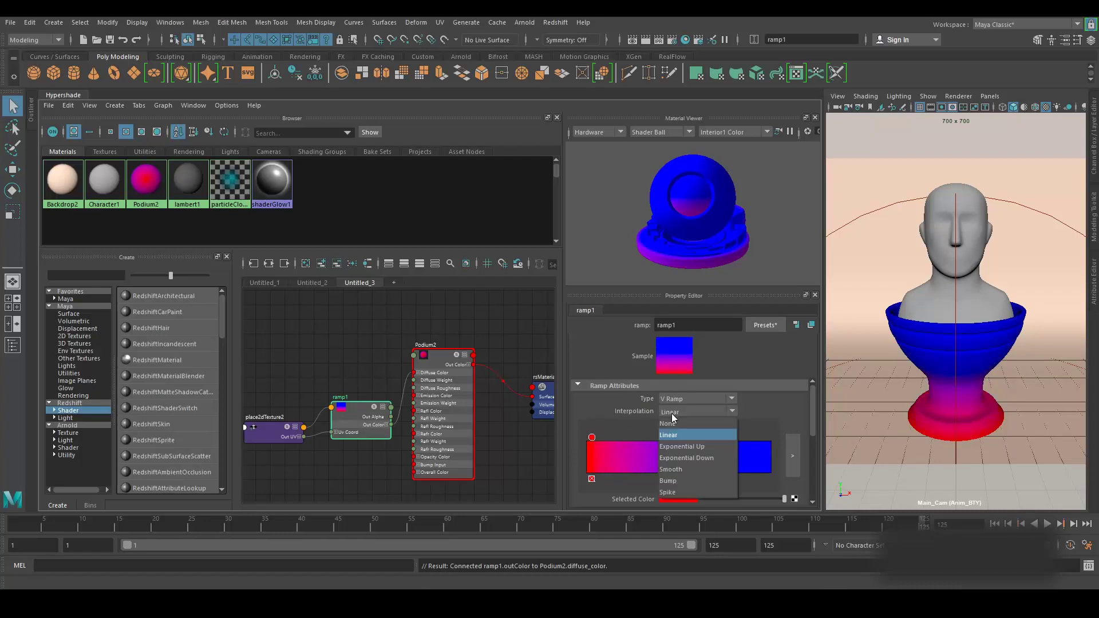
click(684, 470)
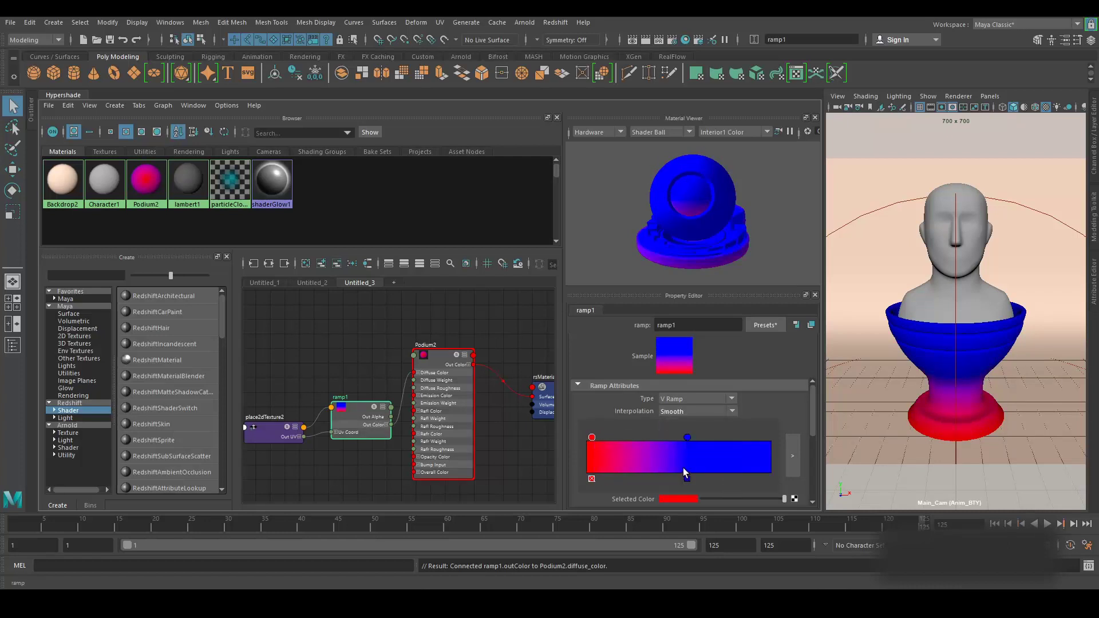
click(639, 451)
drag(640, 450, 597, 437)
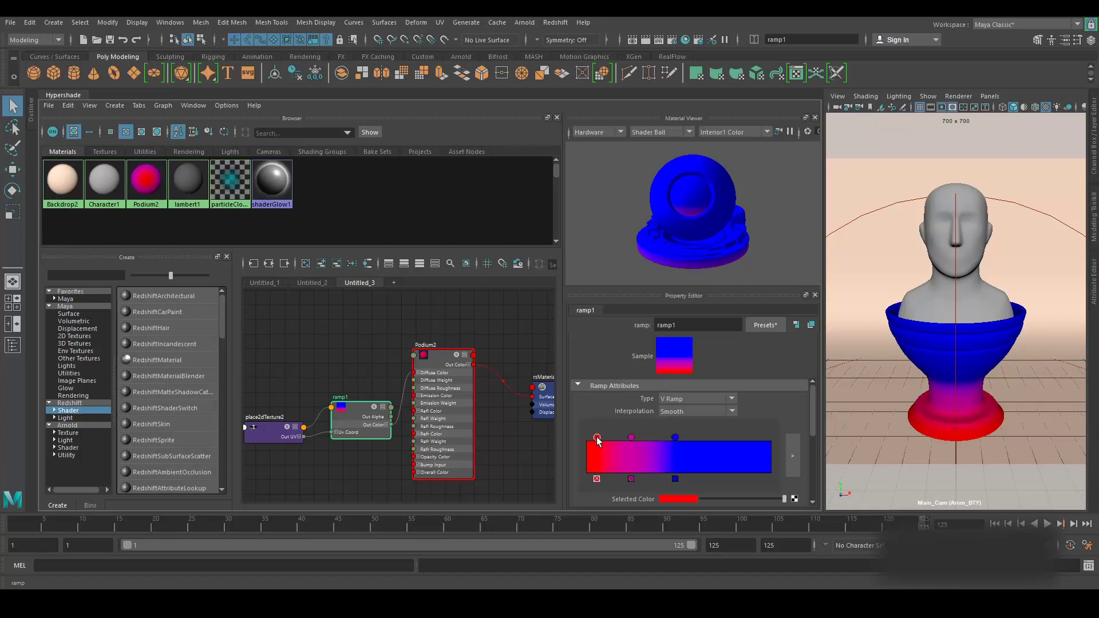
Step: Set Podium2's reflection Fresnel Type to Metalness with Metalness 0.2
click(513, 433)
click(435, 359)
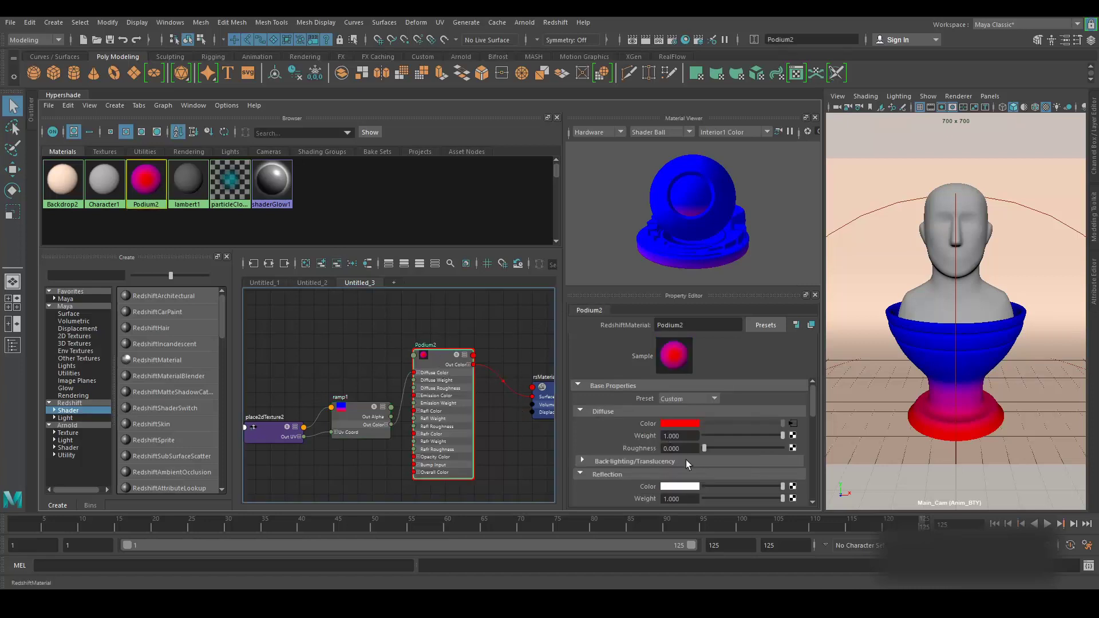
scroll(640, 447, down, 2)
scroll(644, 446, down, 6)
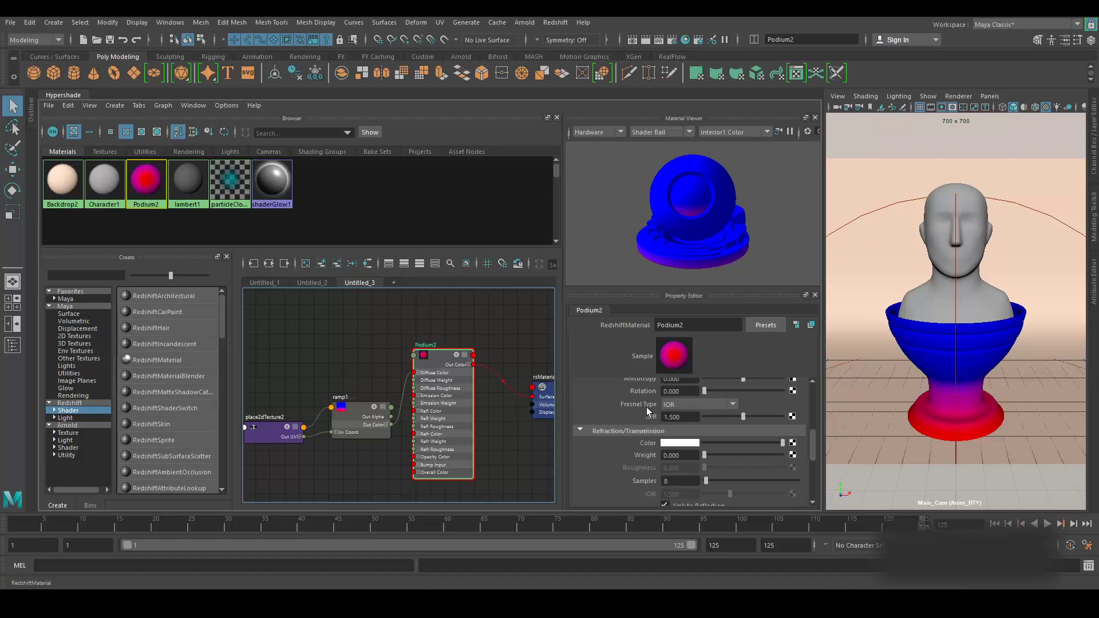
click(697, 403)
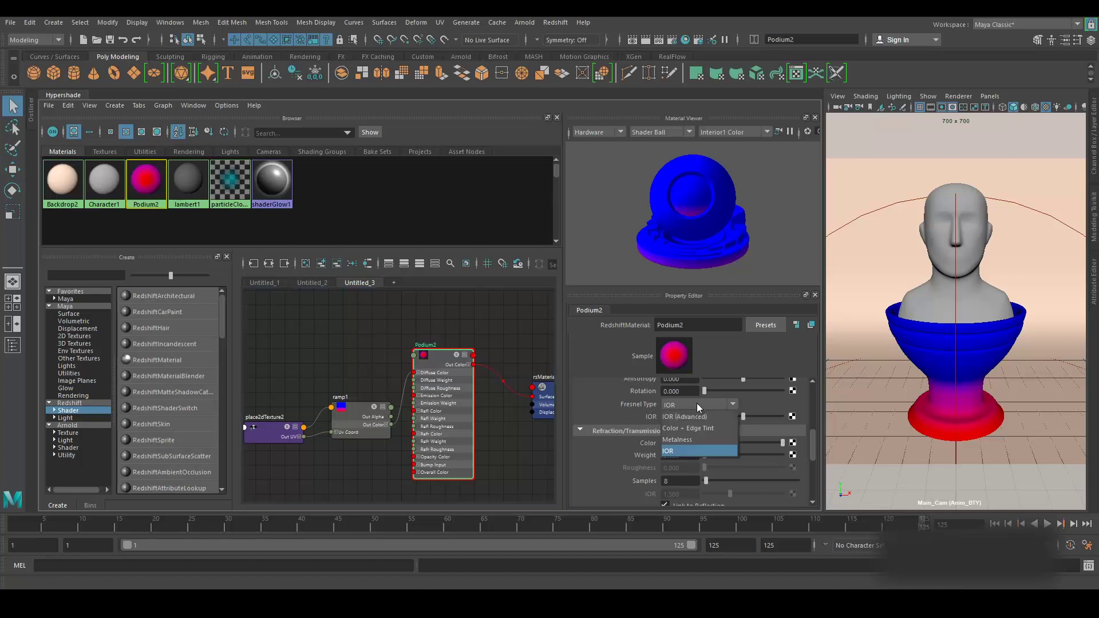
click(689, 435)
key(Tab)
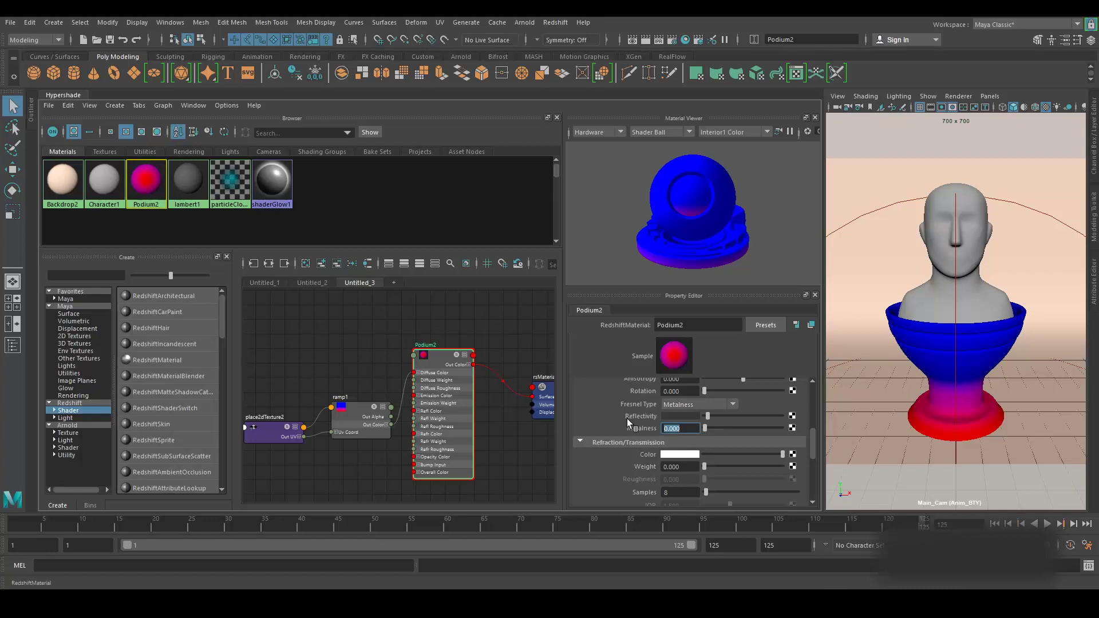
text(.2)
key(Return)
middle_drag(486, 325, 485, 349)
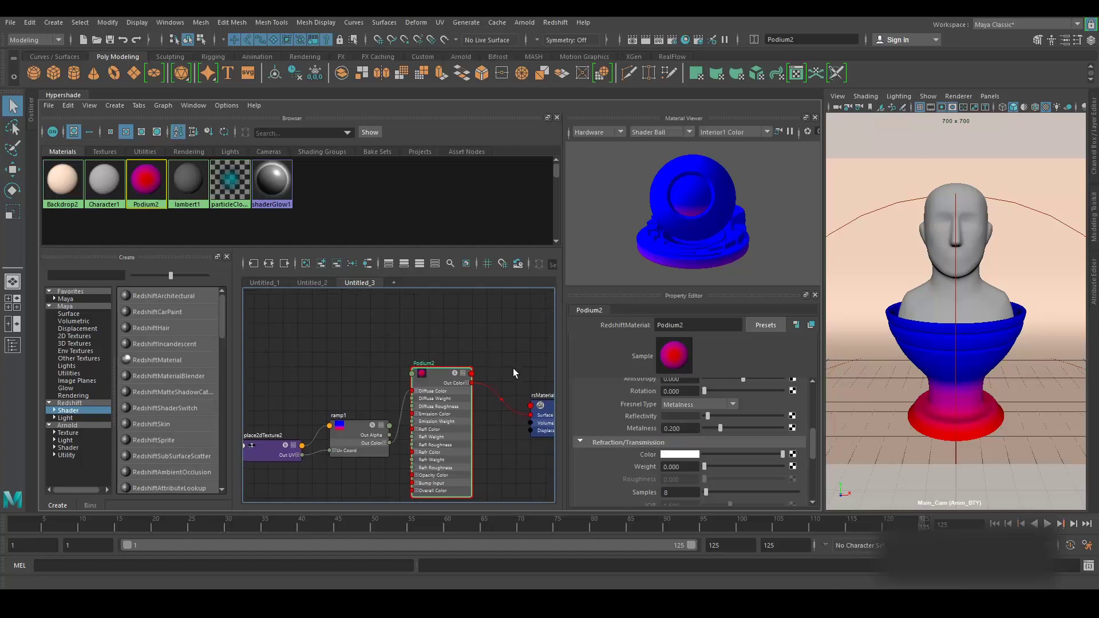
click(316, 283)
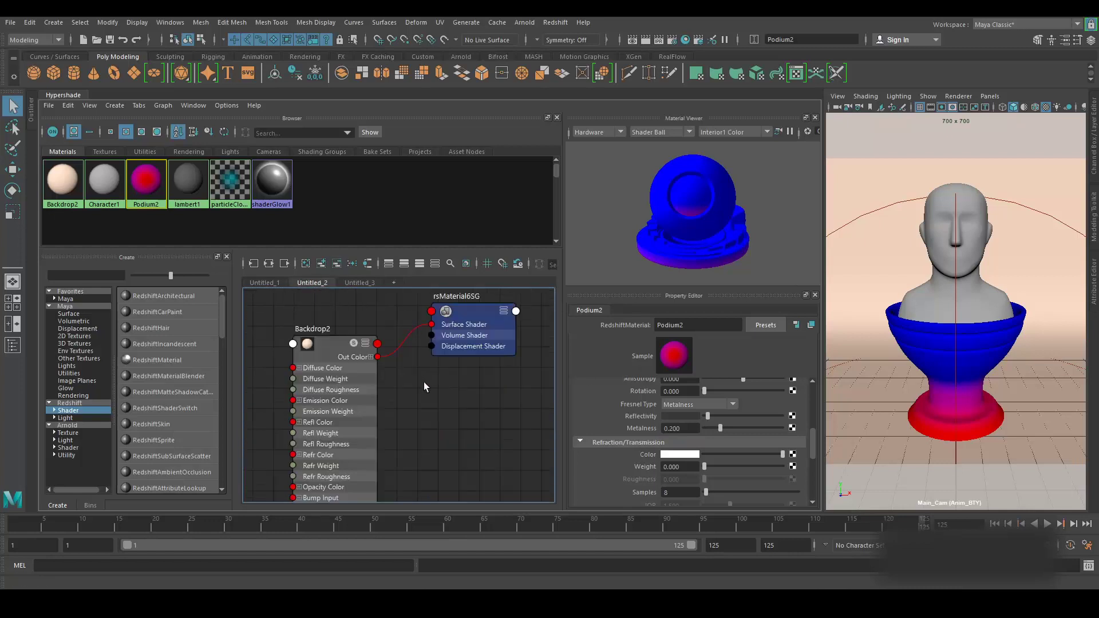
Step: Render the current frame of the bust scene in the Redshift Render View
click(555, 23)
click(575, 46)
click(340, 154)
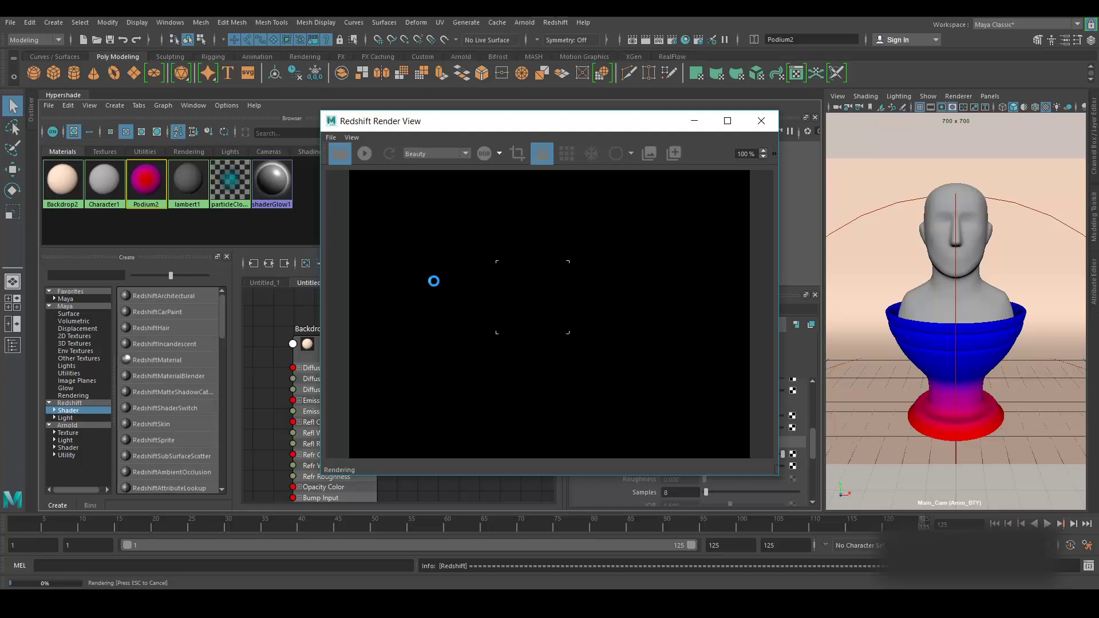
key(F10)
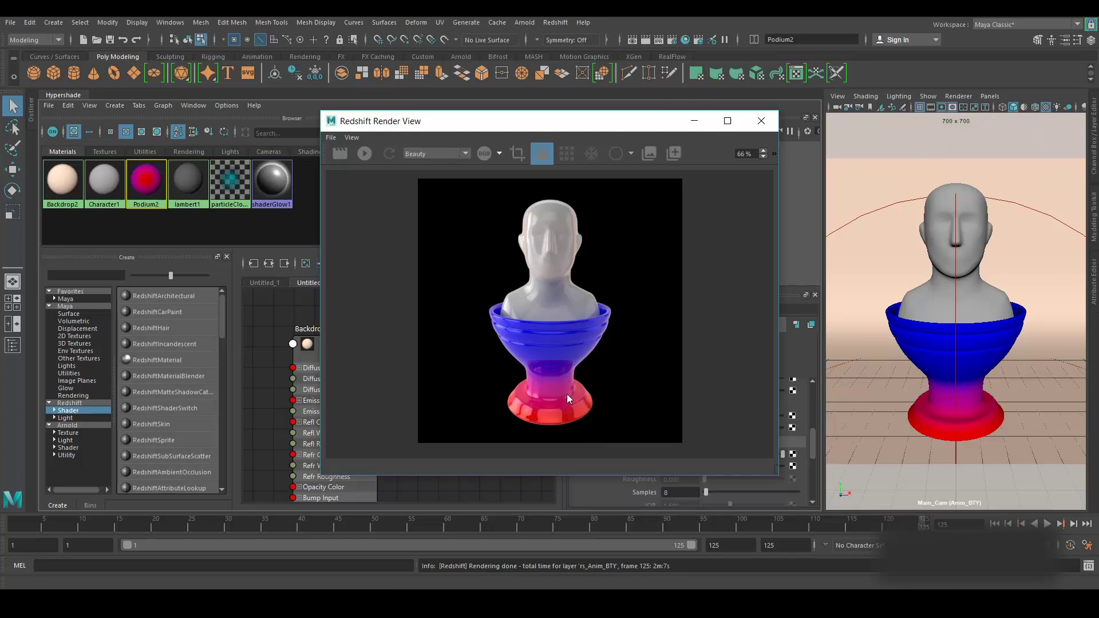
Step: Hide the render view, switch to the Untitled_1 graph, and shift the Character1 network aside
click(695, 121)
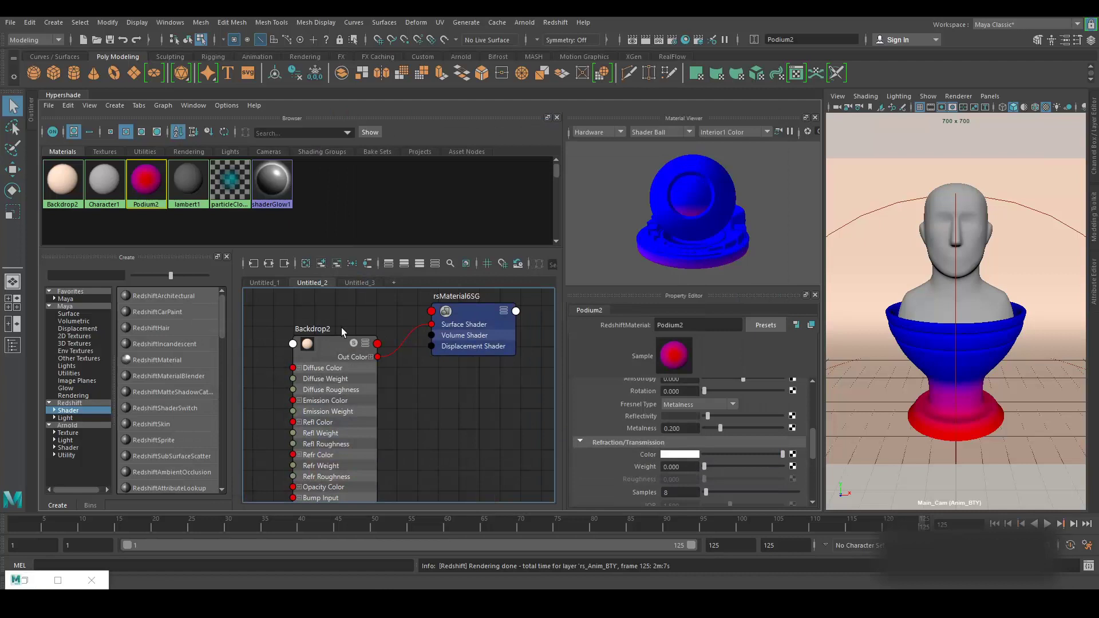
click(266, 281)
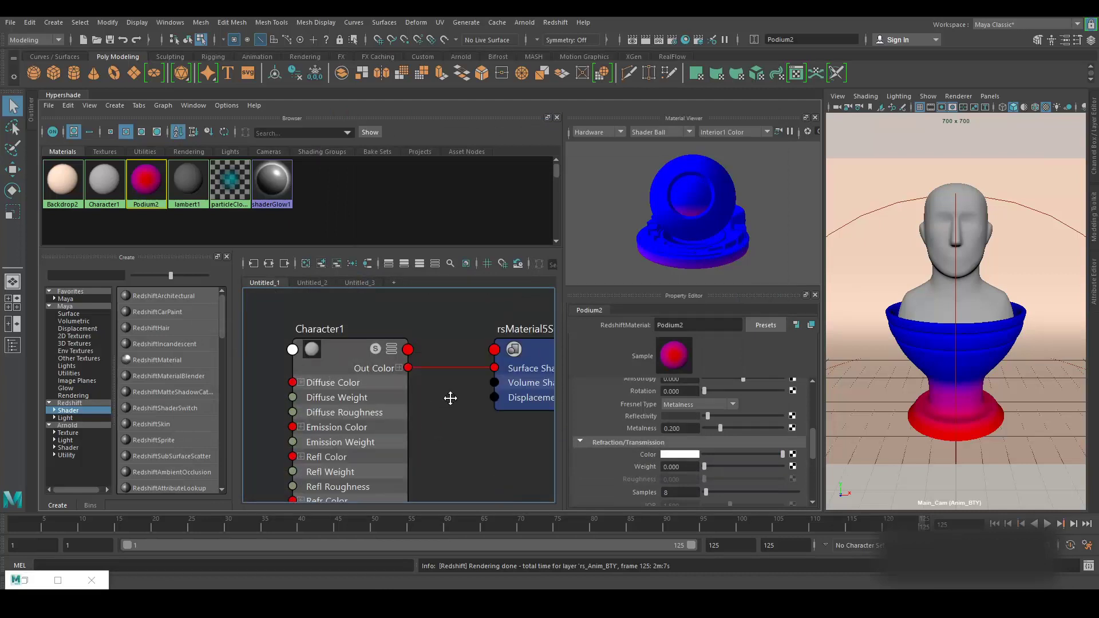
middle_drag(450, 397, 500, 400)
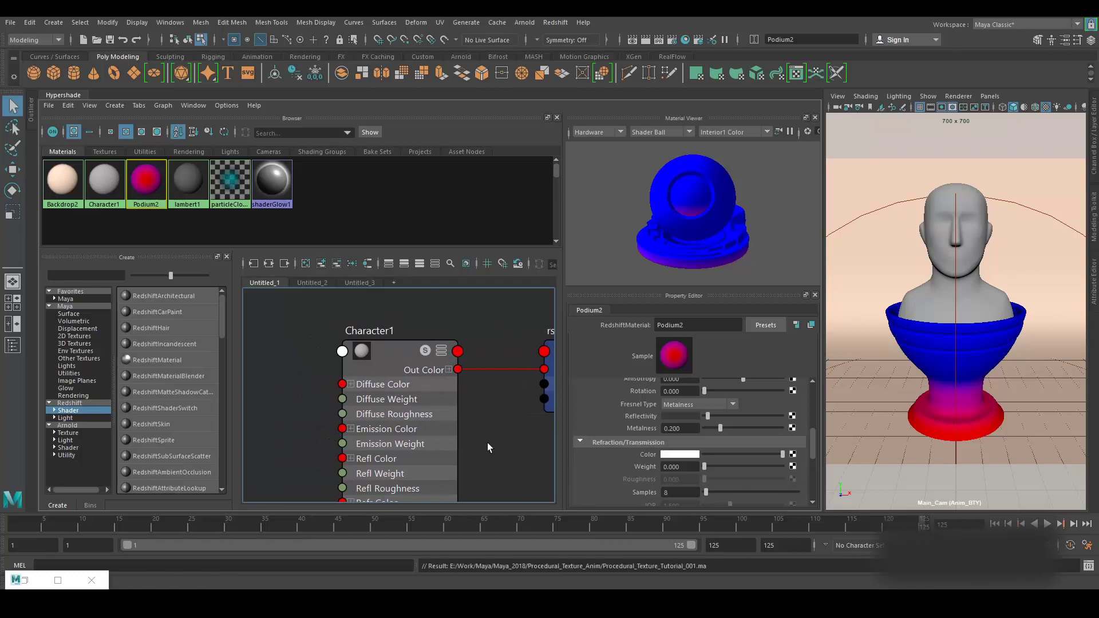
scroll(488, 443, down, 1)
middle_drag(426, 411, 427, 371)
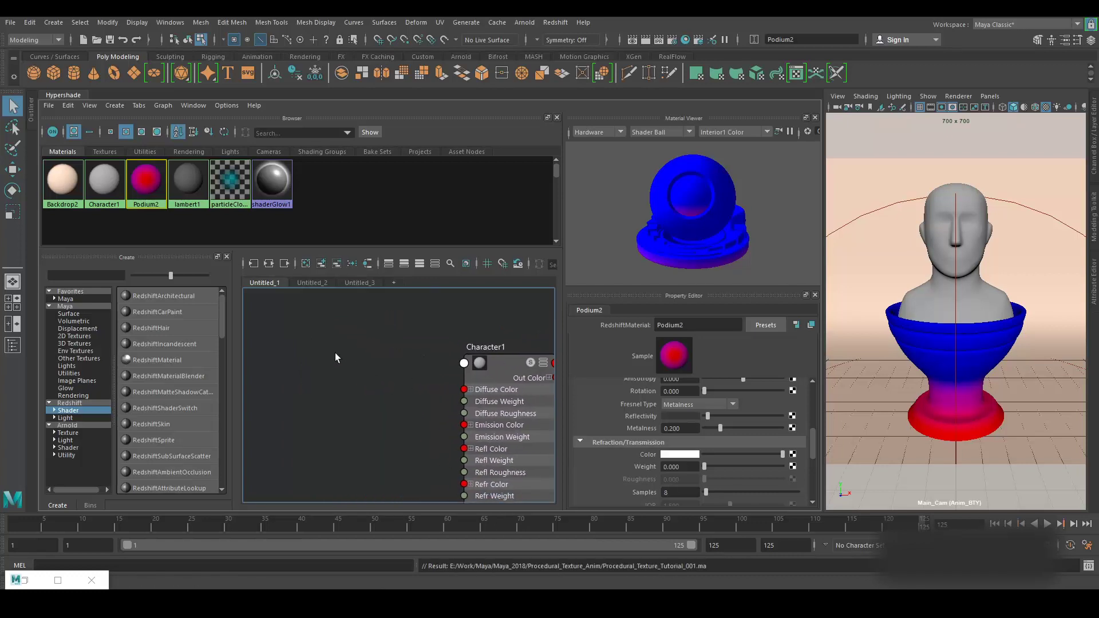
middle_drag(335, 353, 374, 372)
Step: Create a ramp texture (ramp2) and place it with place2dTexture3 left of Character1
key(Tab)
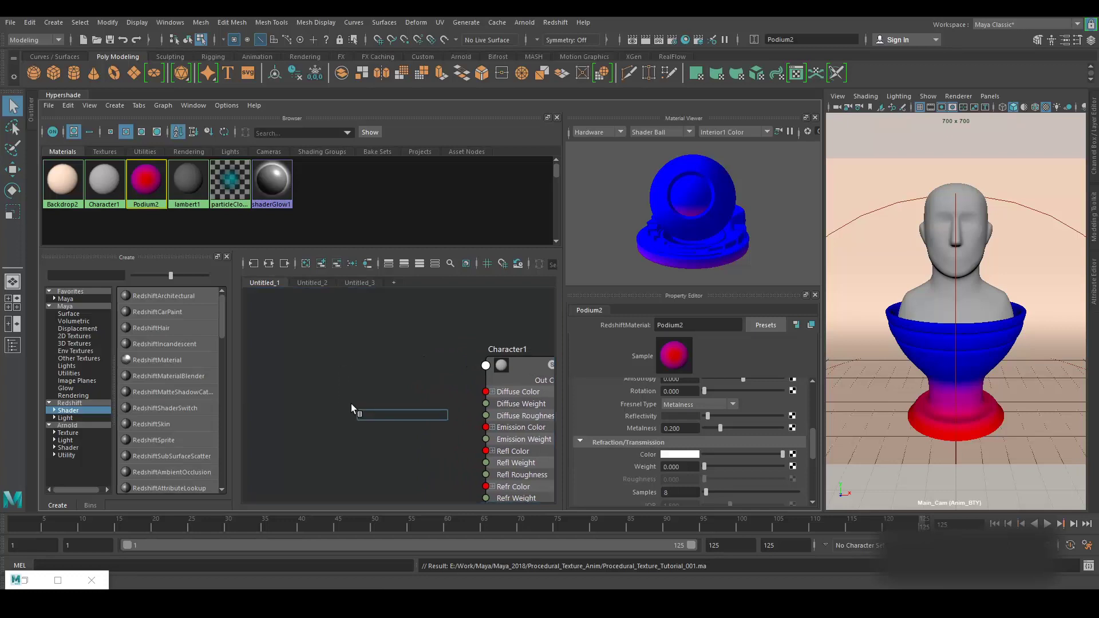
text(ramp)
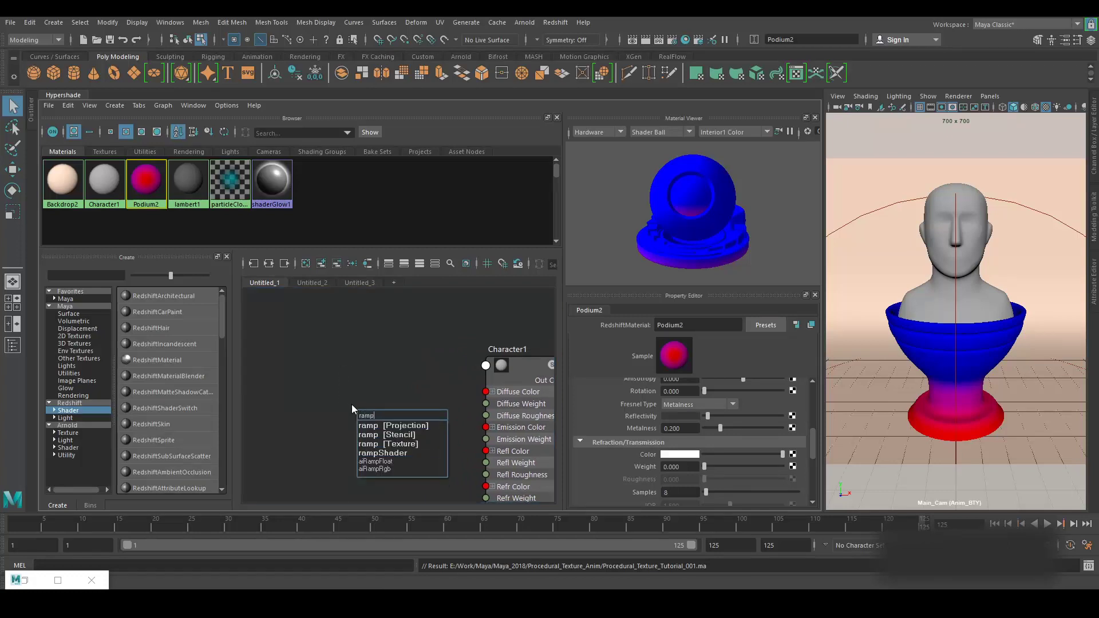
click(400, 444)
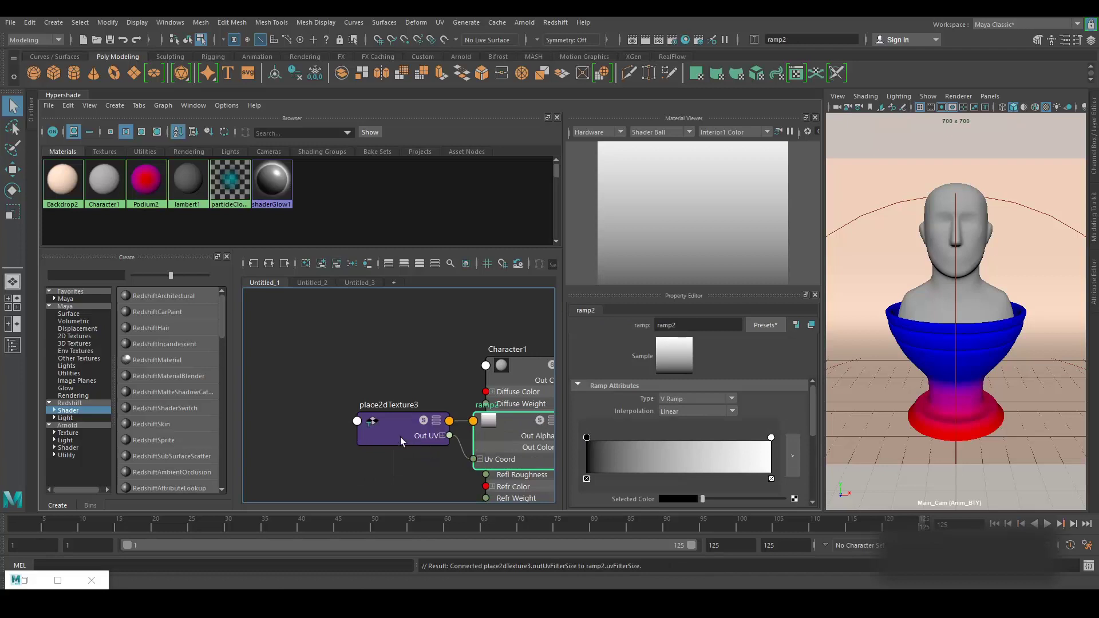
drag(400, 437, 273, 442)
drag(518, 444, 416, 411)
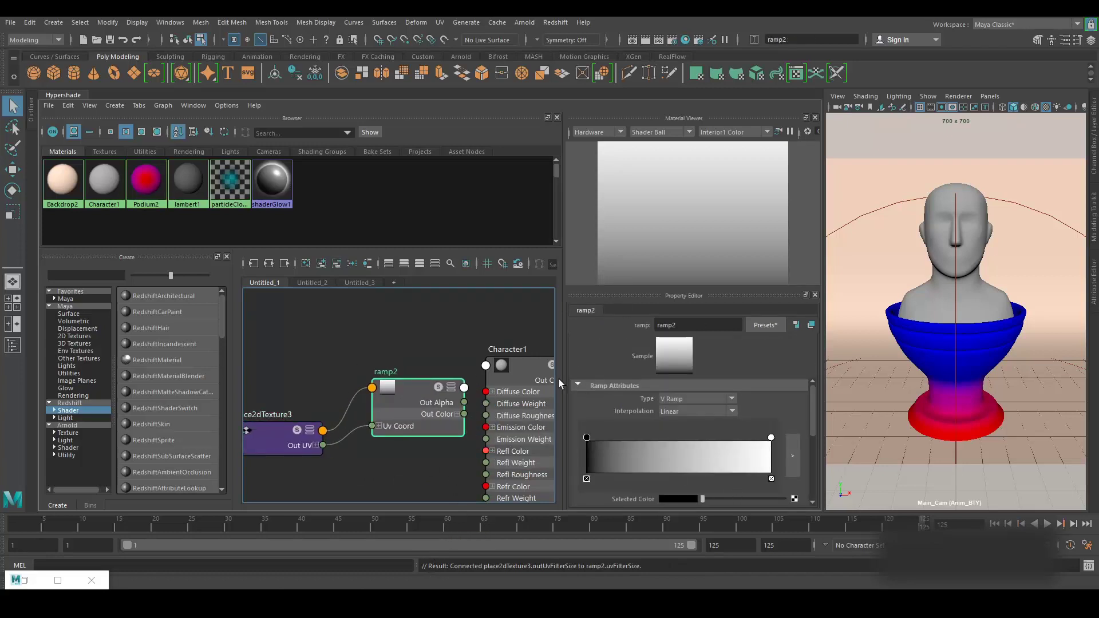
drag(260, 438, 242, 387)
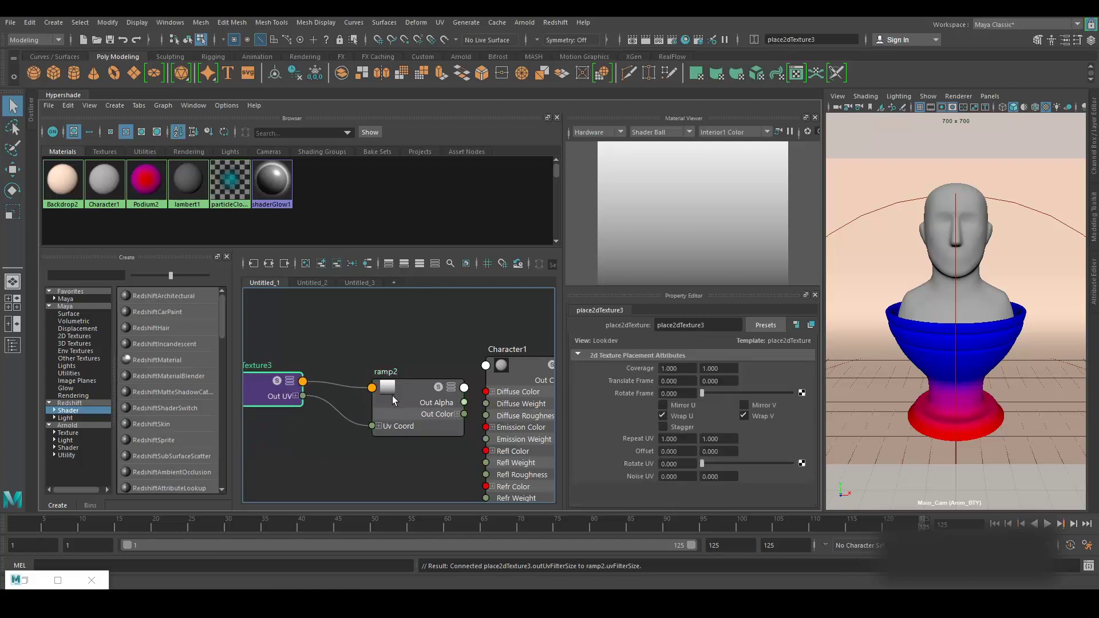
drag(392, 396, 354, 381)
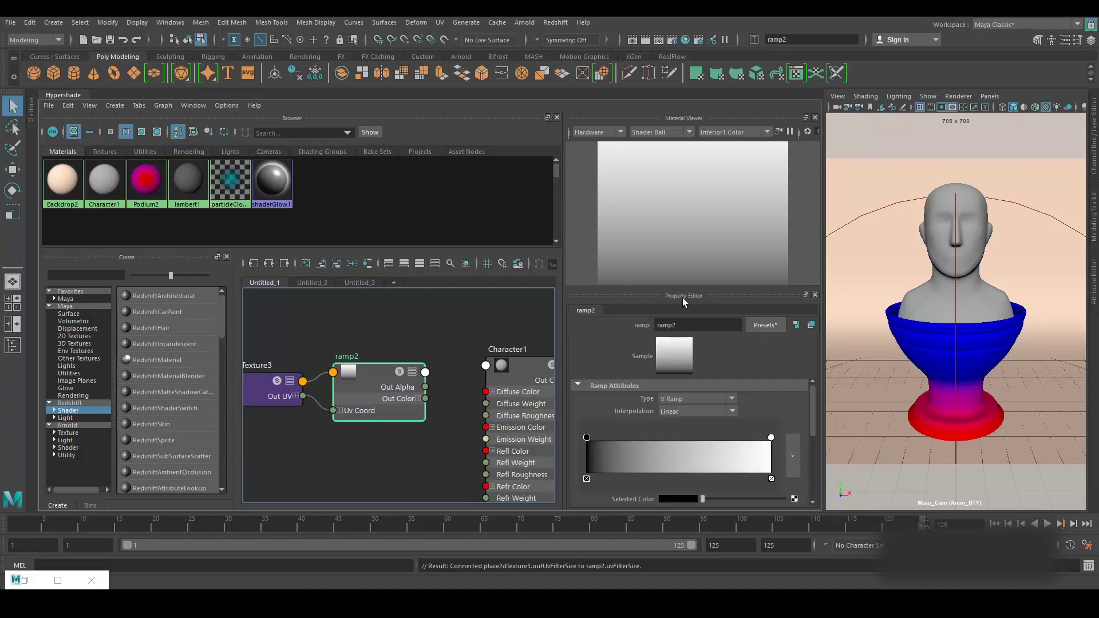
Step: Add about a dozen colour stops across ramp2's gradient, then save the scene
click(627, 458)
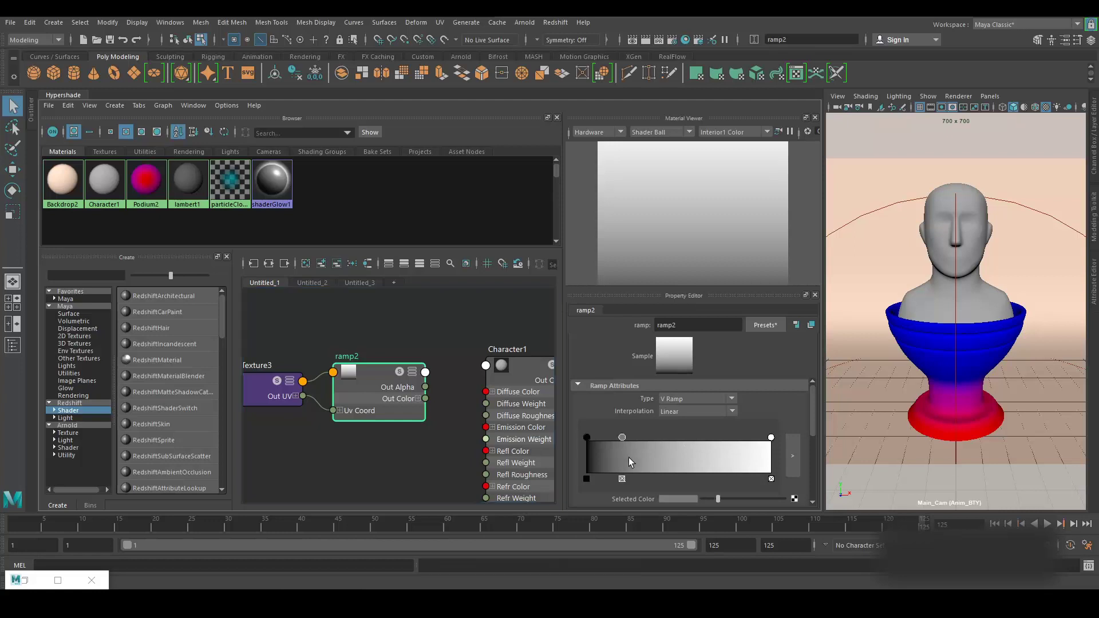
click(666, 458)
click(717, 455)
click(744, 457)
click(693, 455)
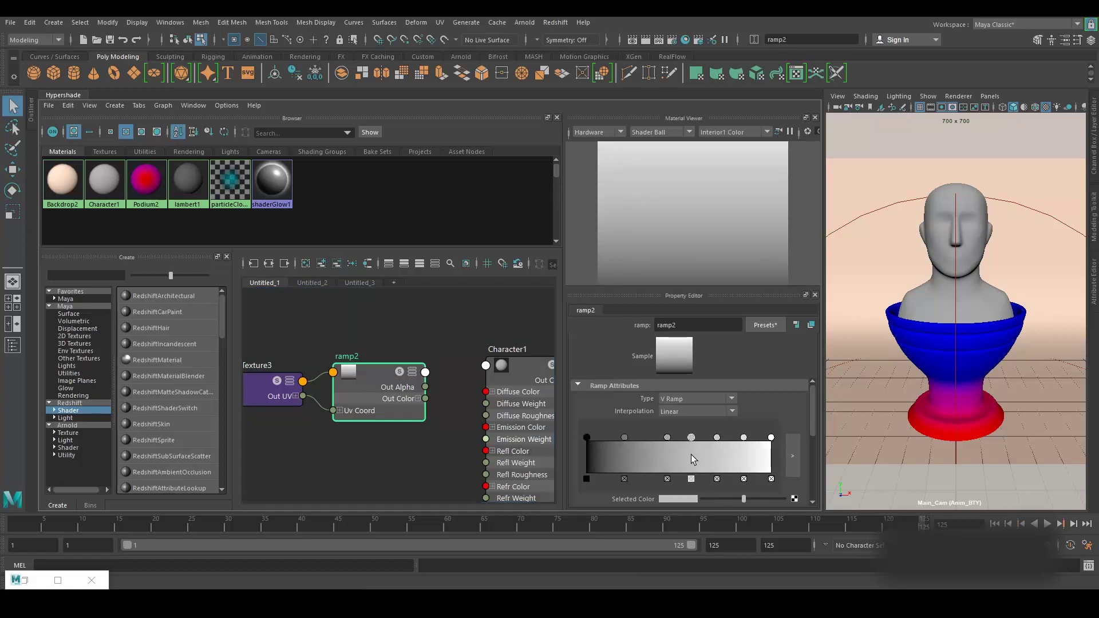
click(646, 450)
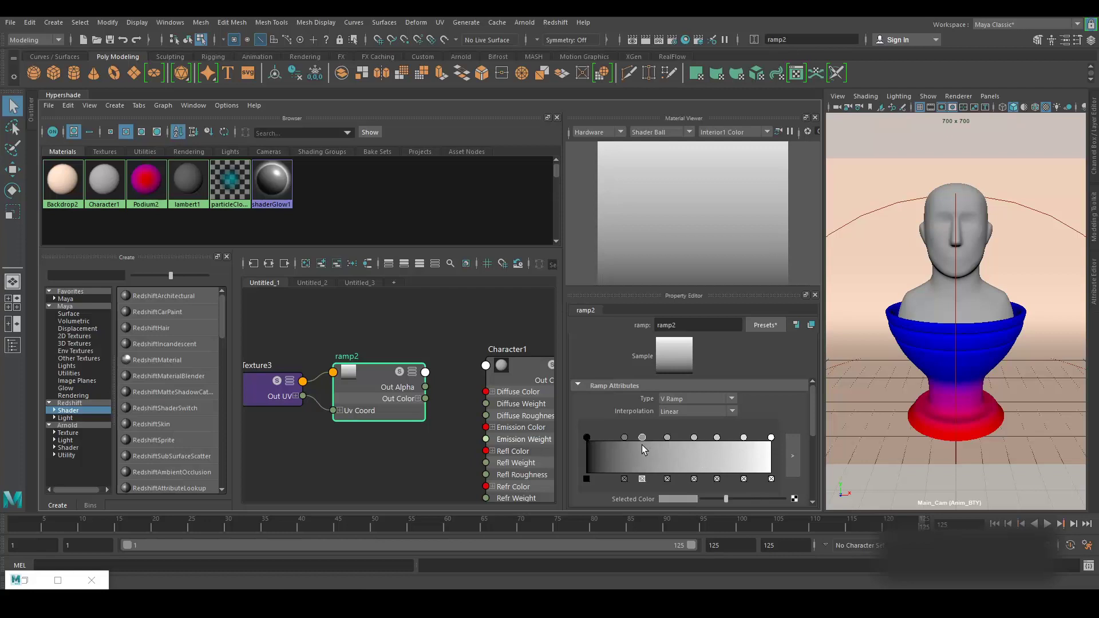
click(610, 442)
click(744, 438)
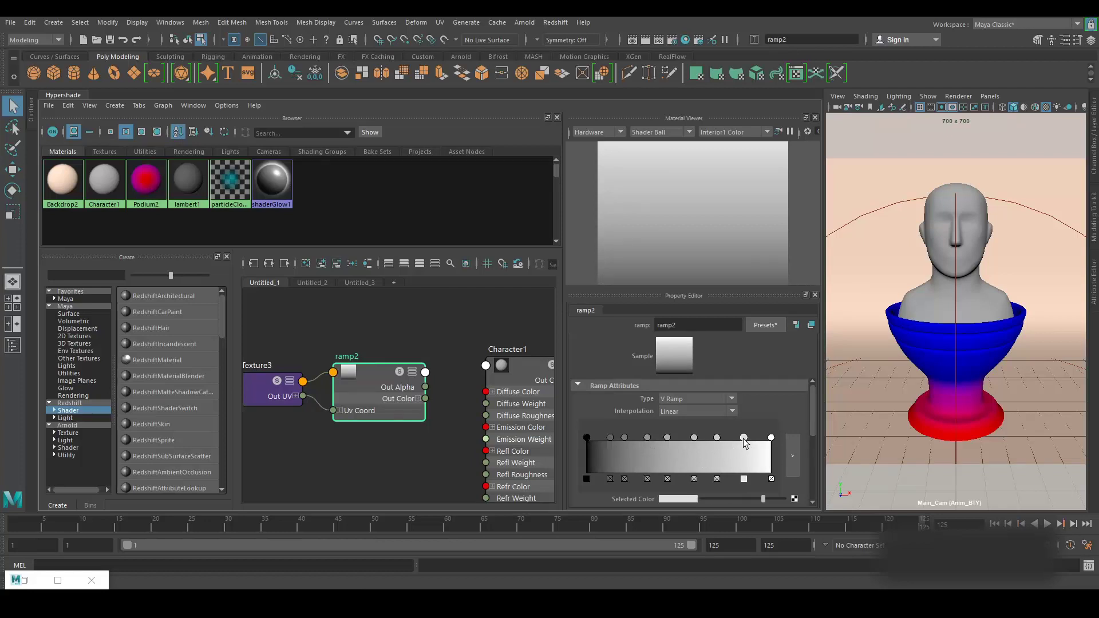
click(716, 437)
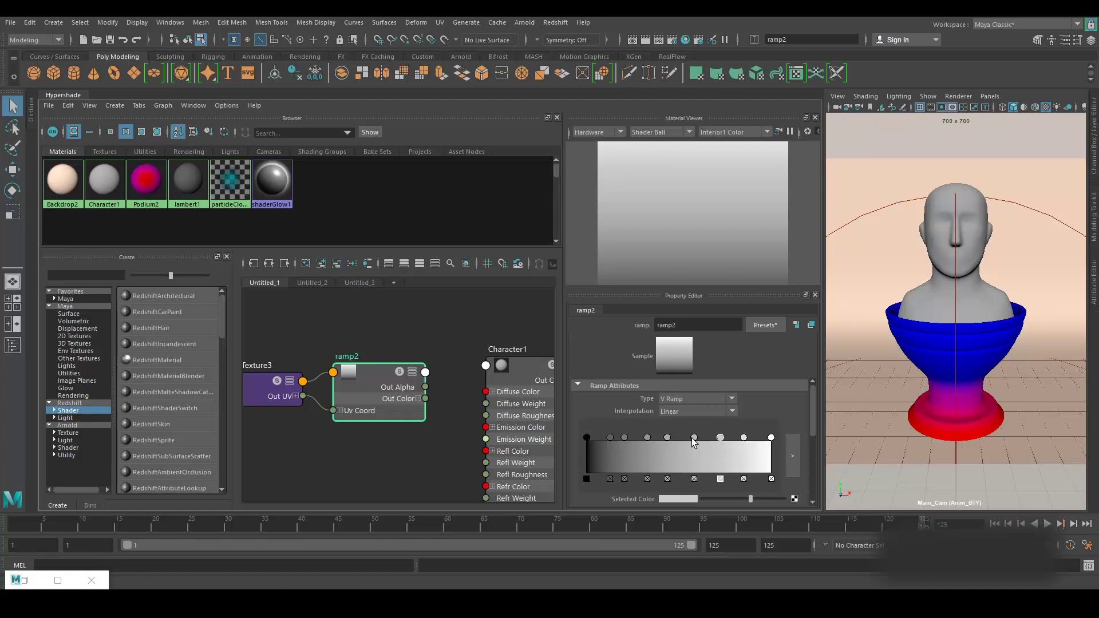
click(691, 437)
drag(624, 438, 632, 437)
click(744, 438)
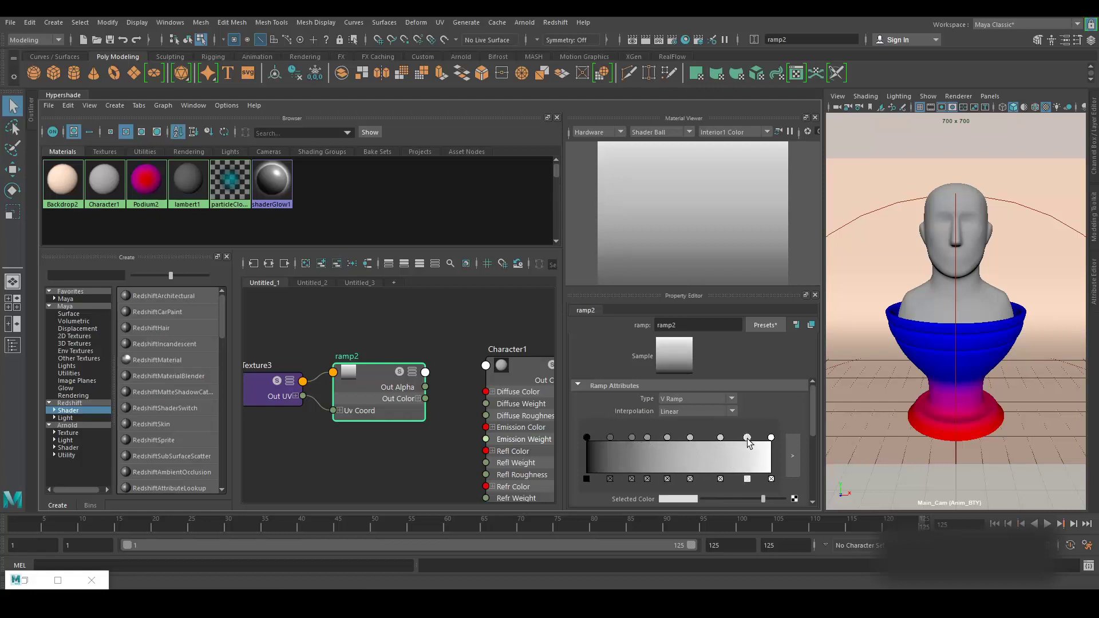
click(719, 438)
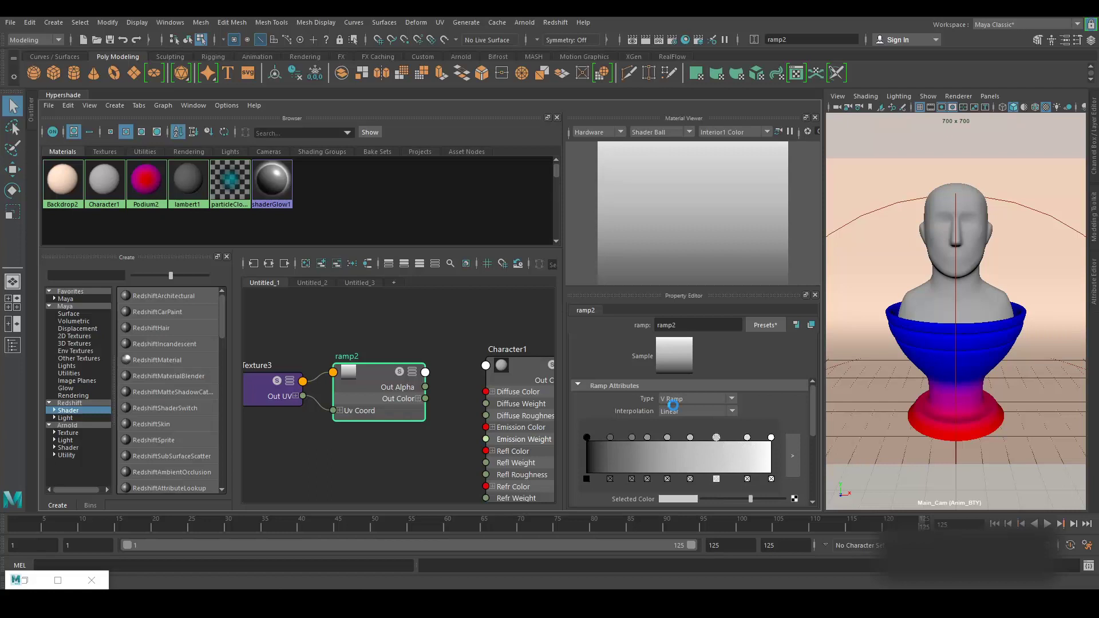
key(ctrl+s)
Step: Colour the ramp stops at 1.000 magenta, 0.870 cyan, 0.703 red and 0.560 cyan
scroll(702, 471, down, 2)
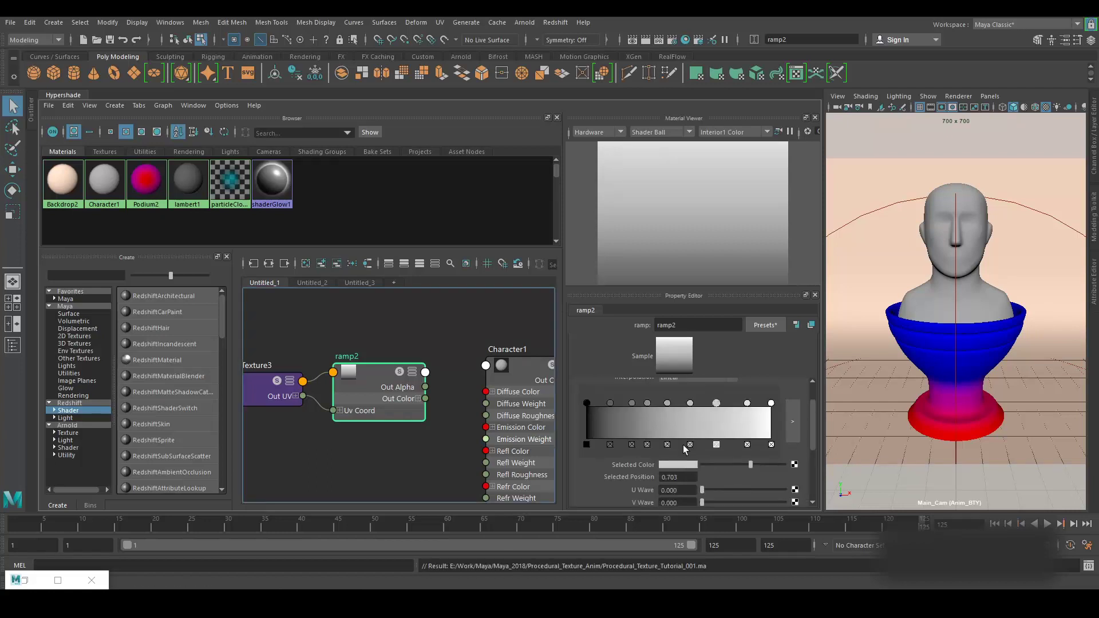
click(771, 403)
click(672, 466)
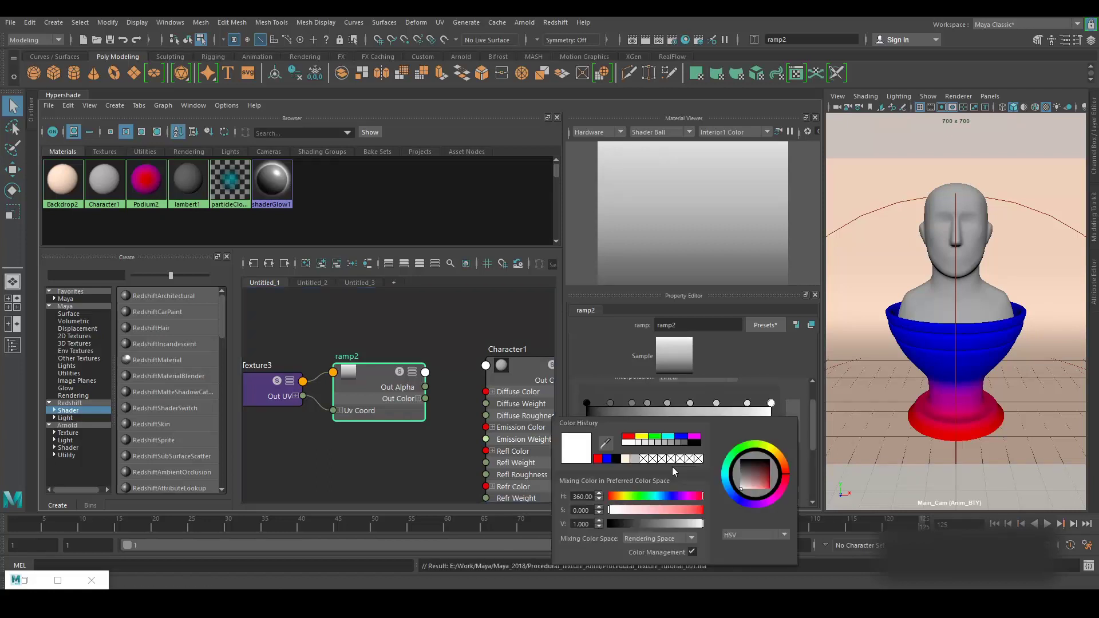
click(694, 438)
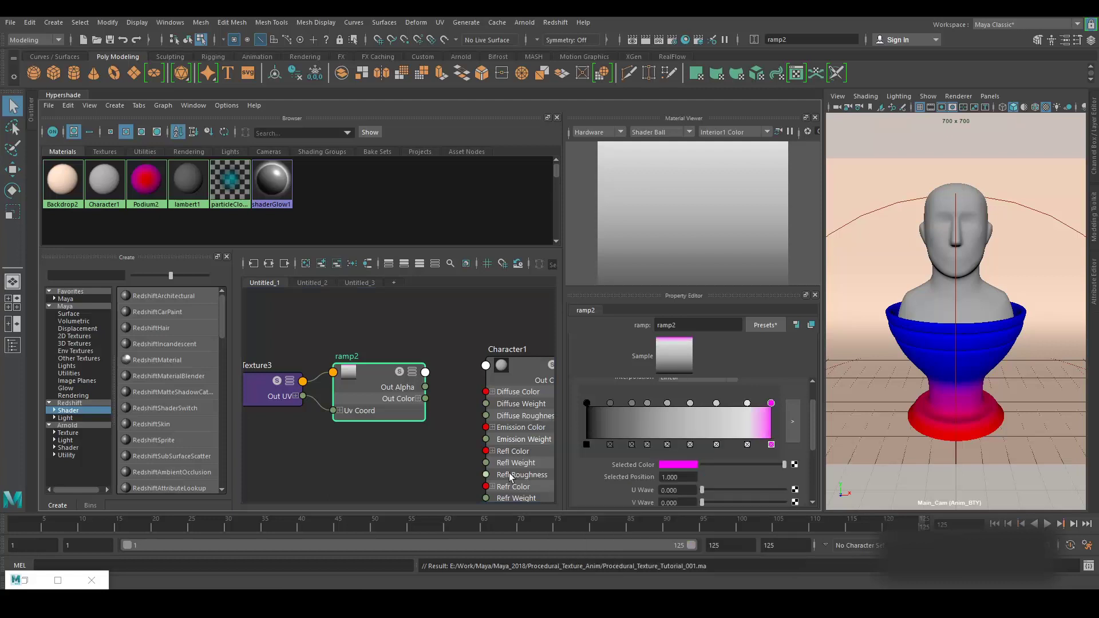
click(747, 402)
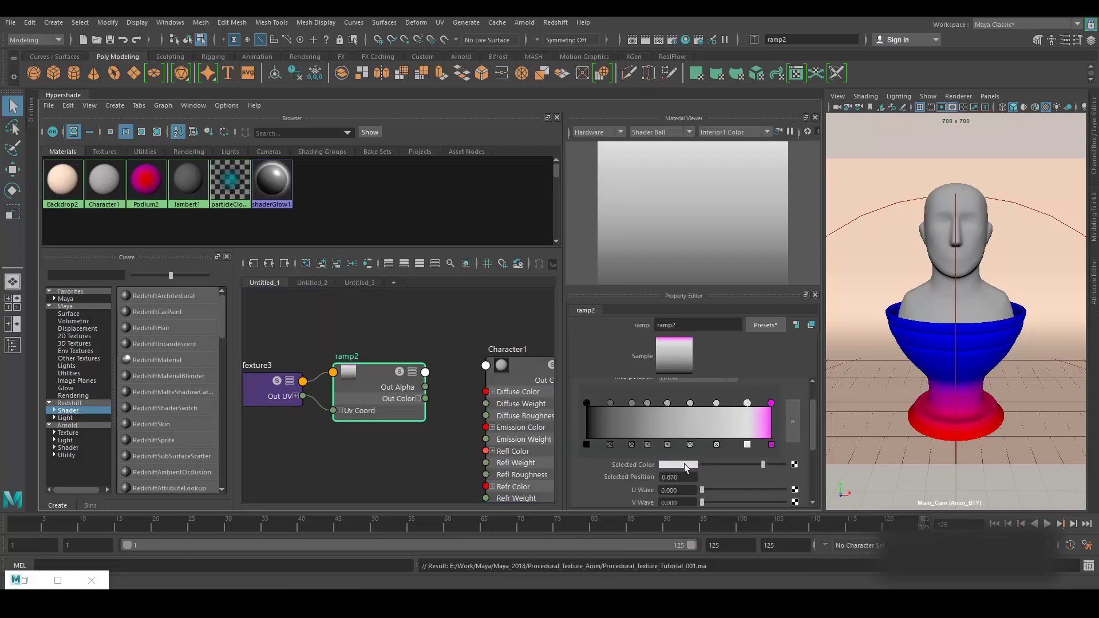
click(693, 465)
click(683, 439)
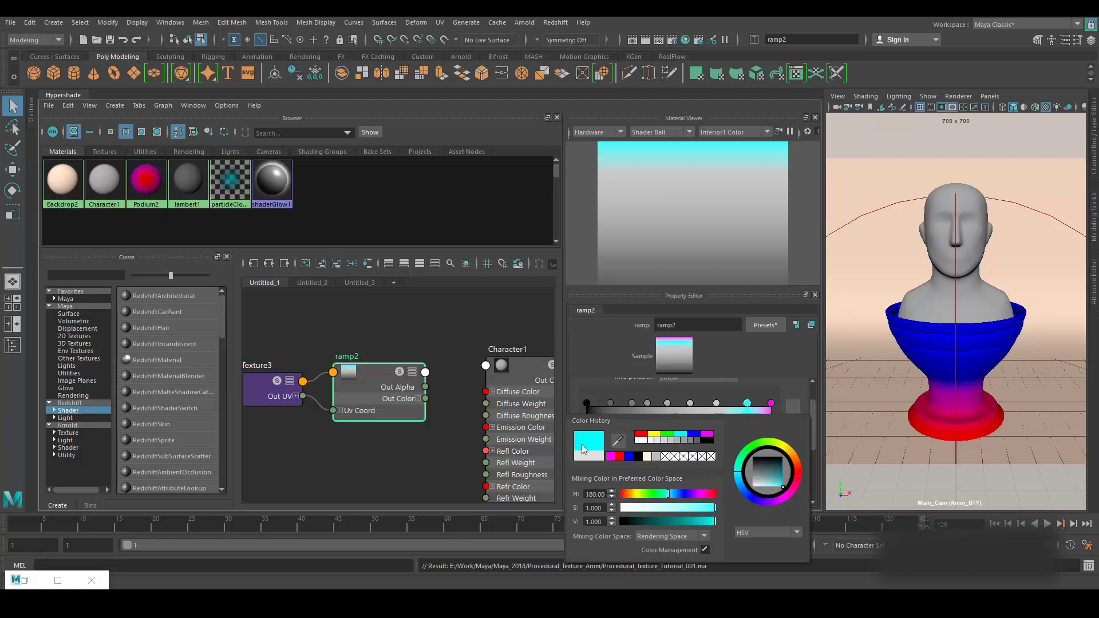
click(716, 403)
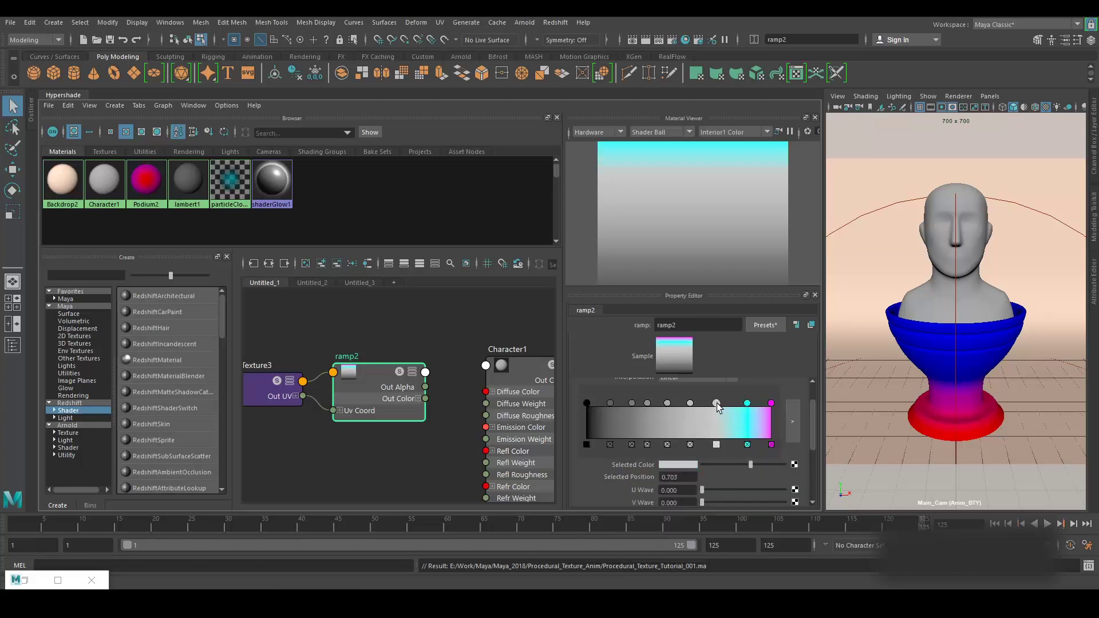
click(678, 465)
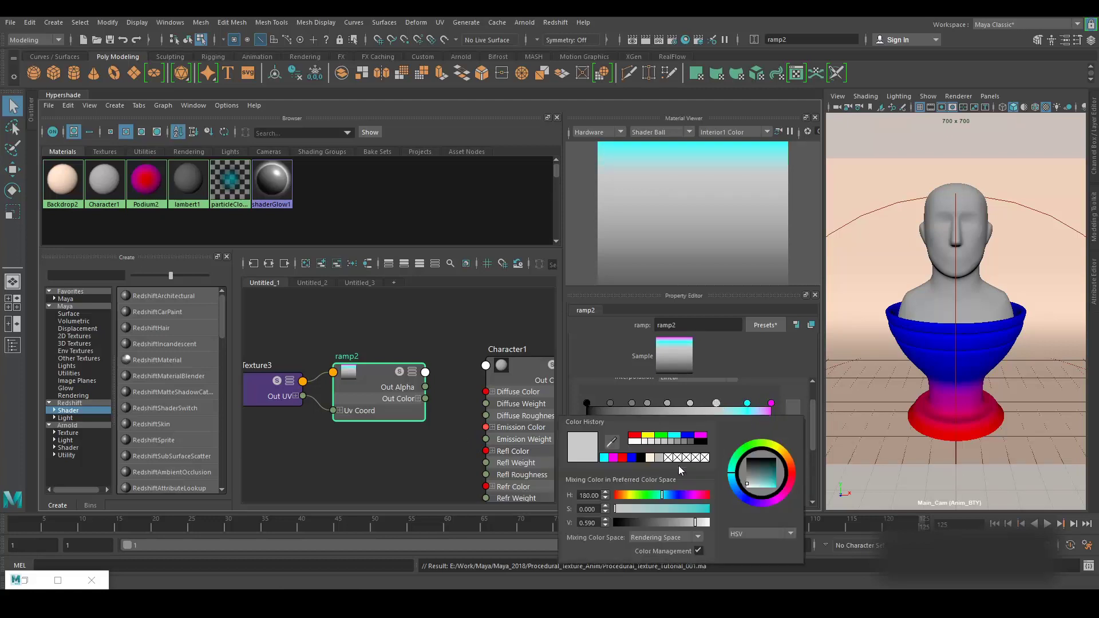
click(639, 438)
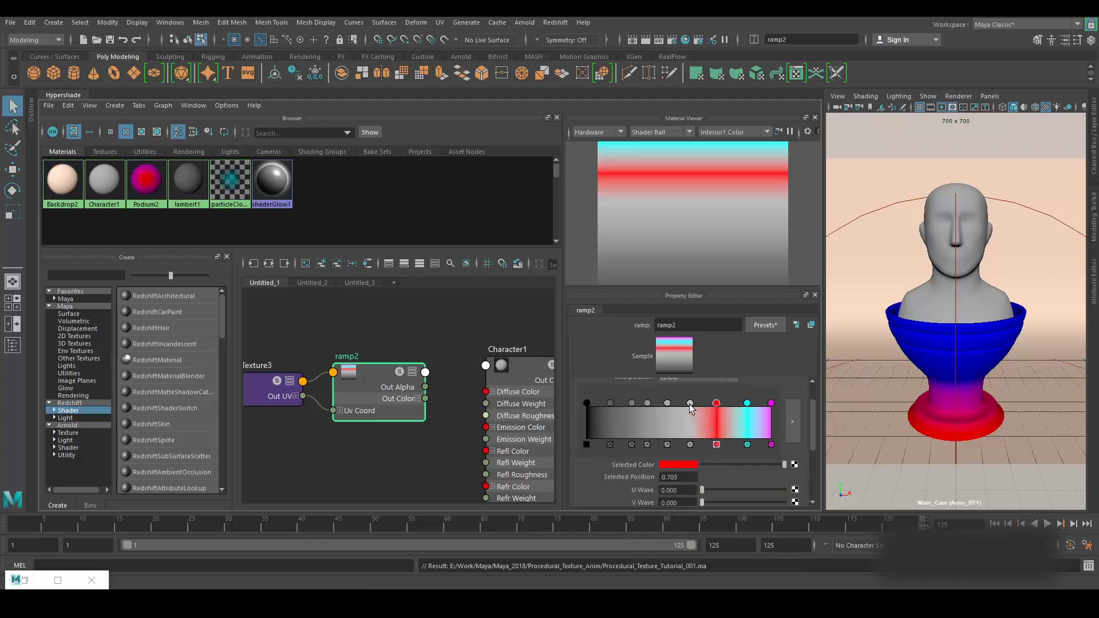
click(690, 438)
click(680, 467)
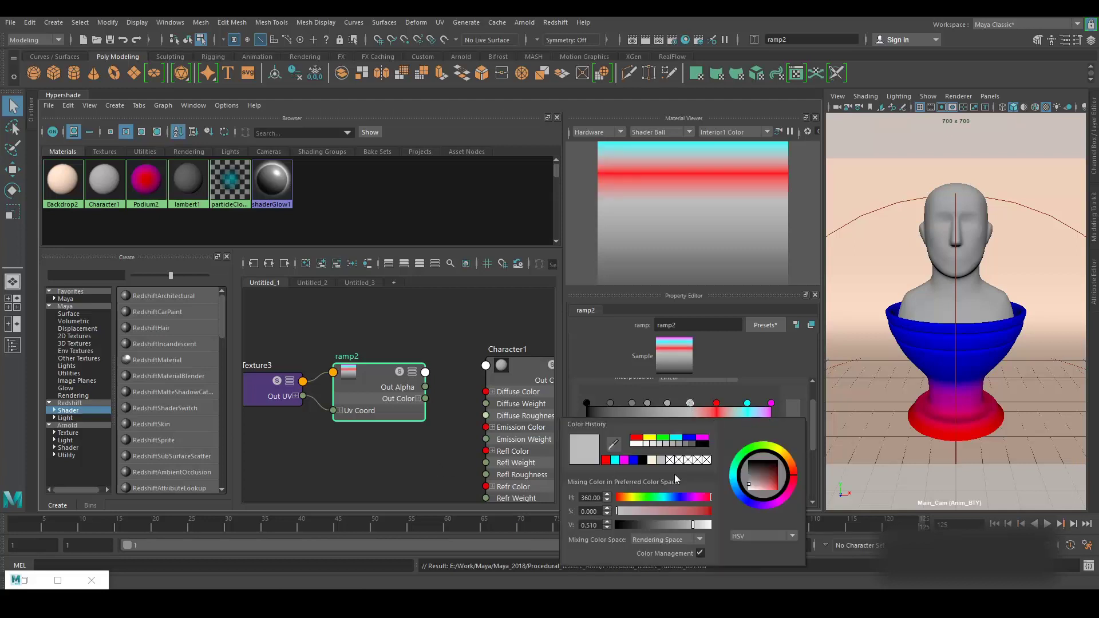
click(625, 460)
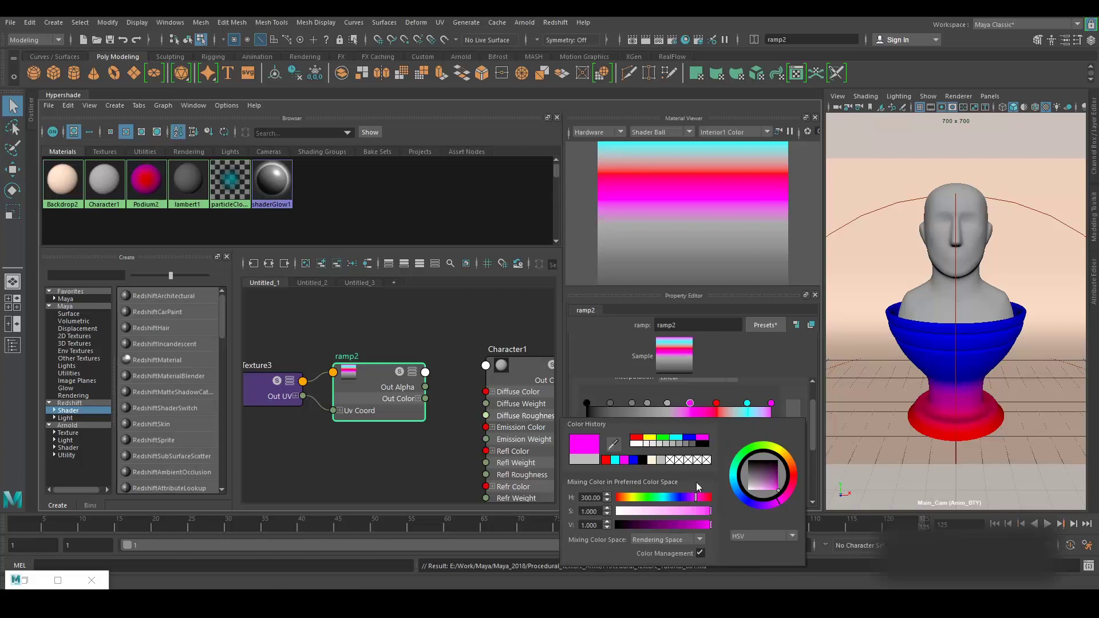
click(677, 438)
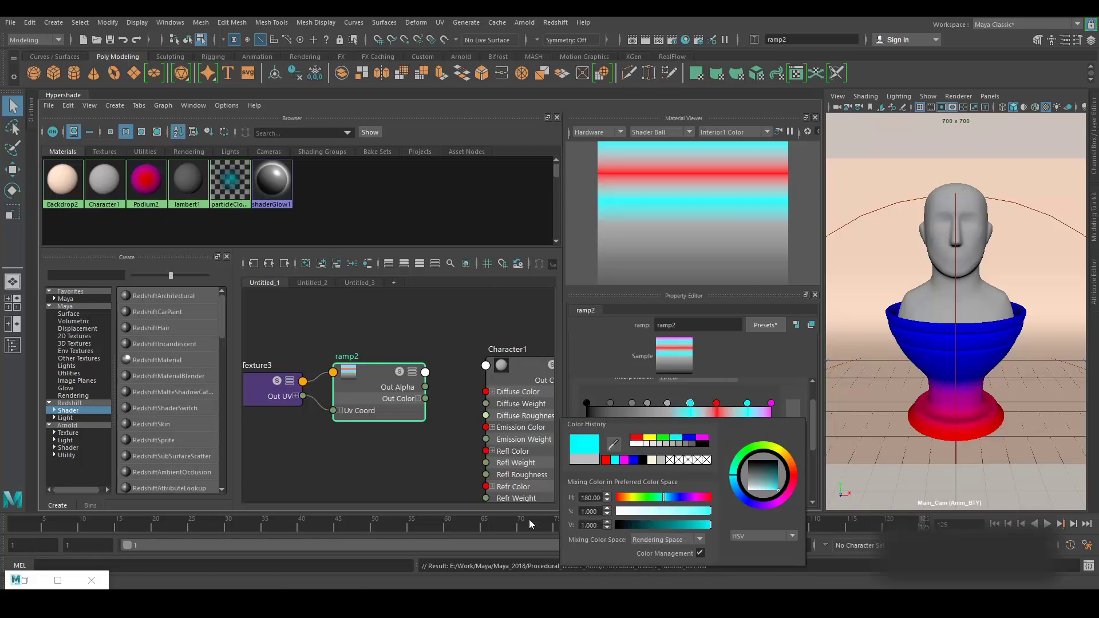
Step: Colour the ramp stops at 0.437 blue, 0.331 red, 0.229 cyan and 0.127 magenta
click(667, 401)
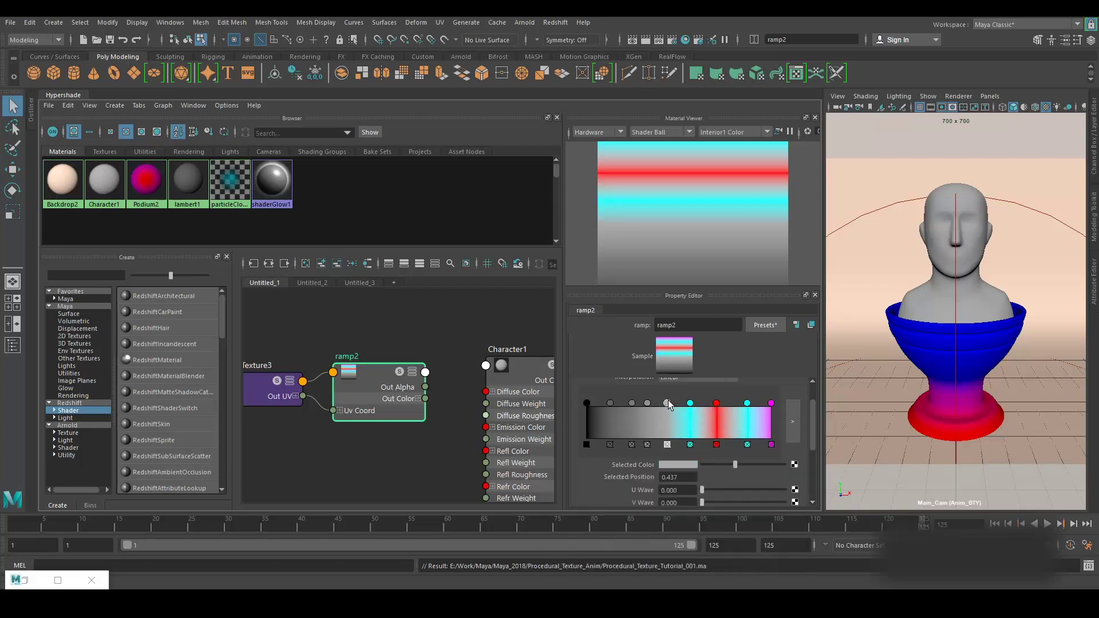
click(671, 465)
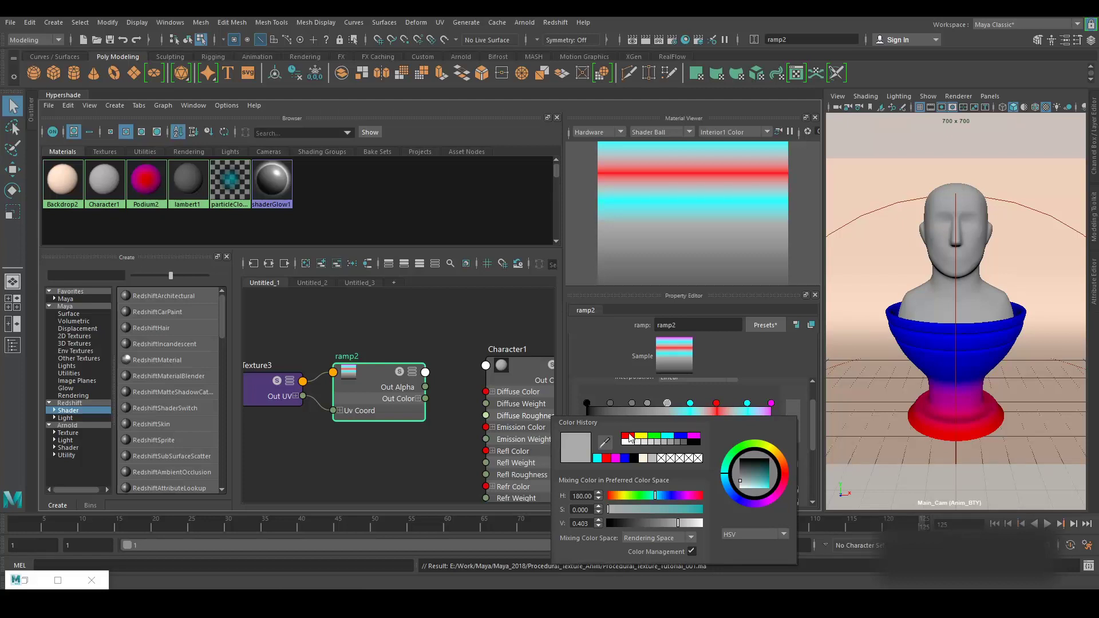
click(680, 437)
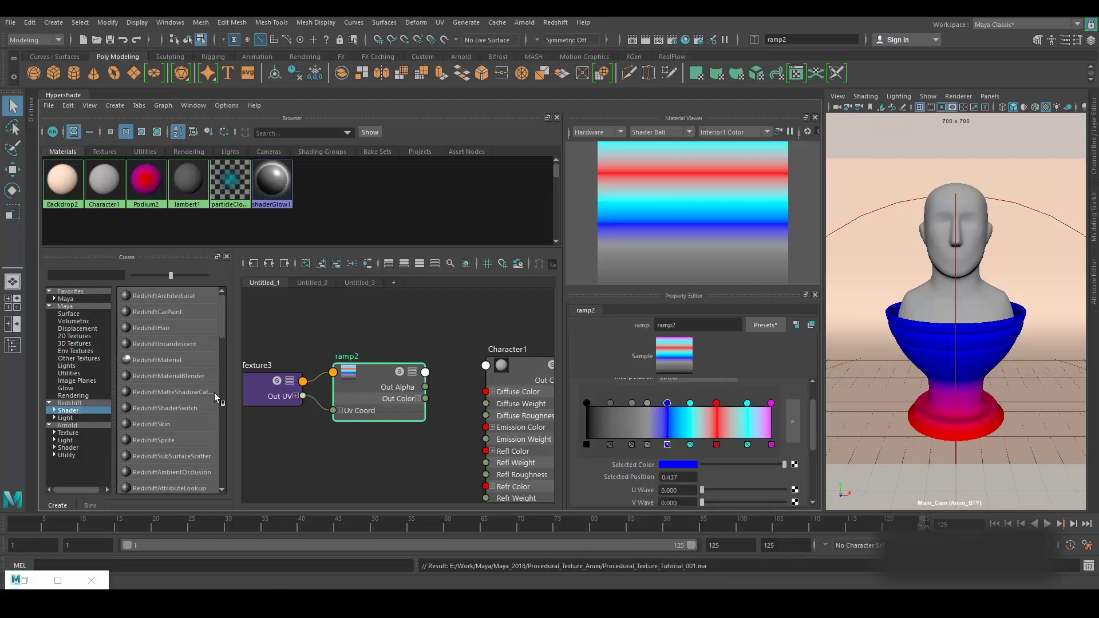
click(647, 404)
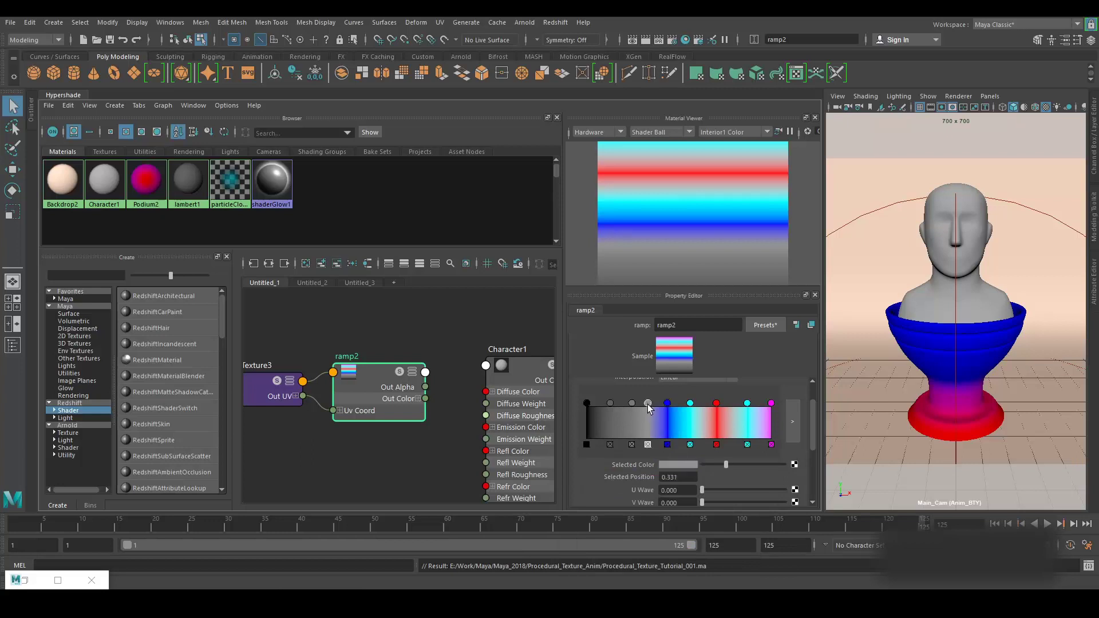
click(678, 465)
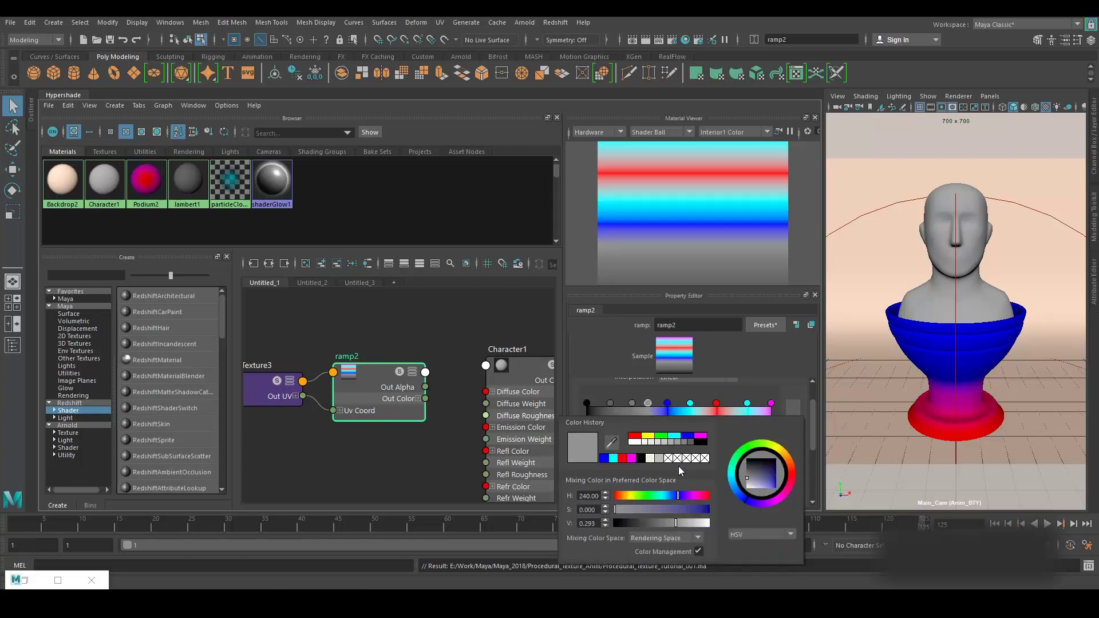
click(635, 436)
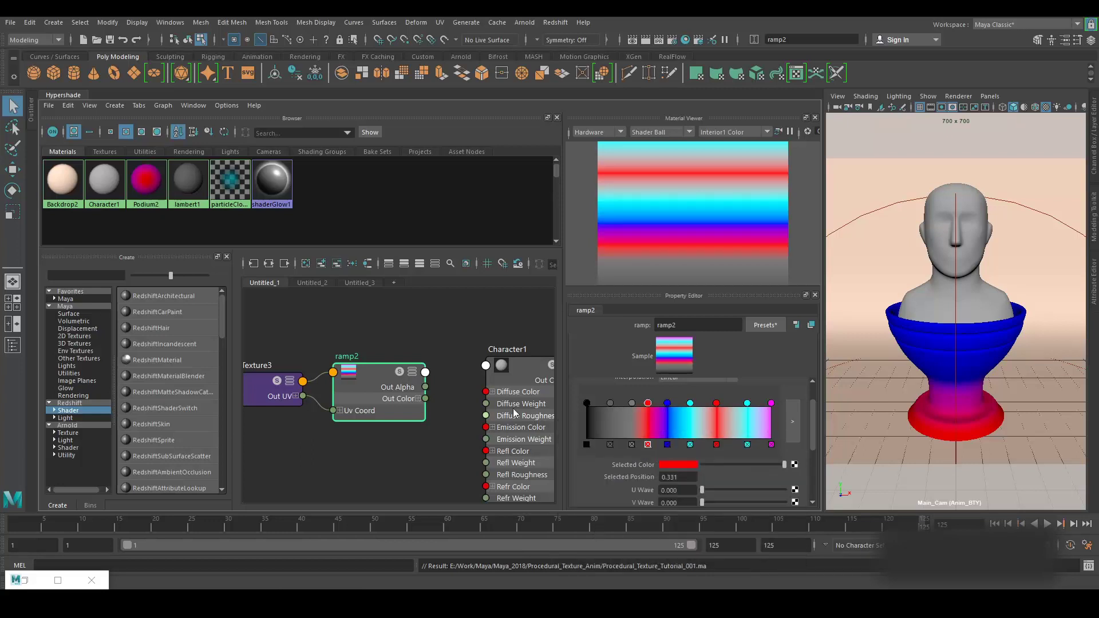
click(629, 403)
click(669, 464)
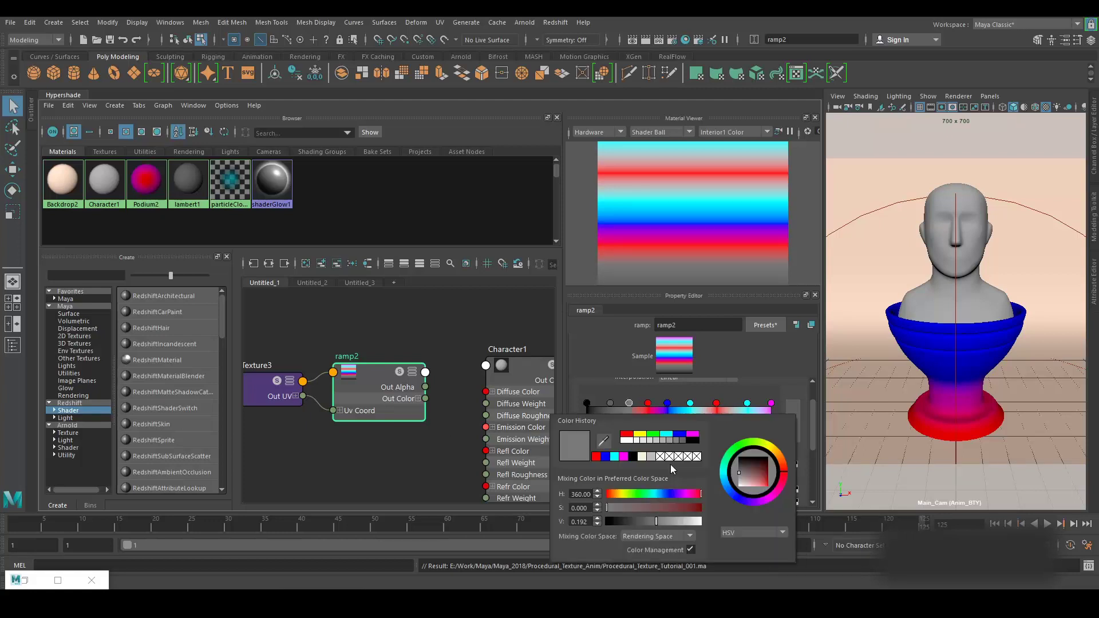
click(666, 435)
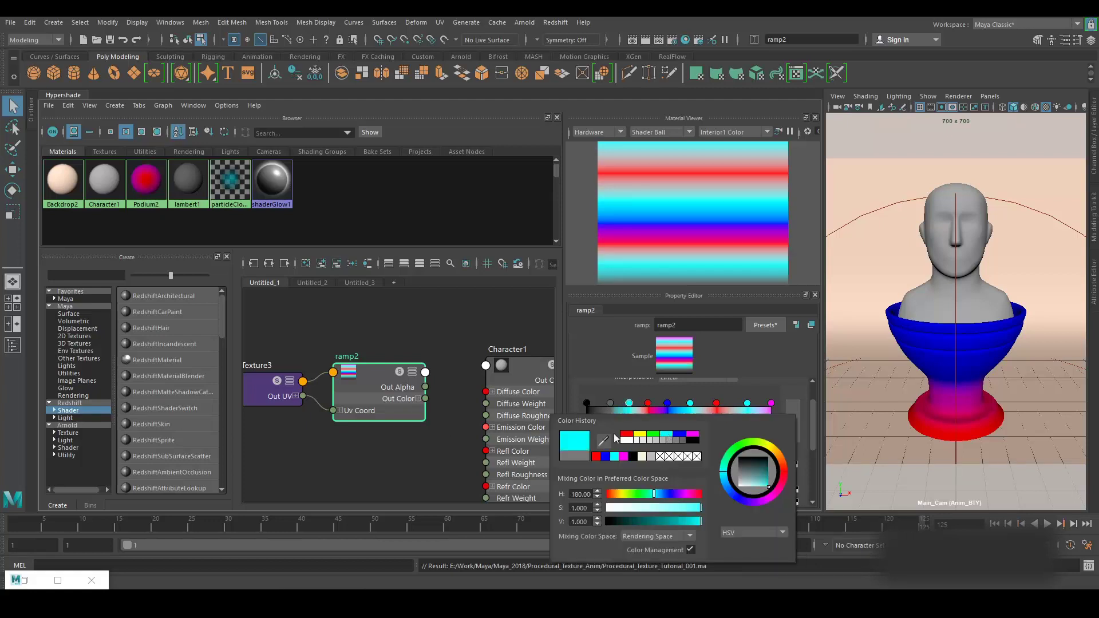
click(610, 405)
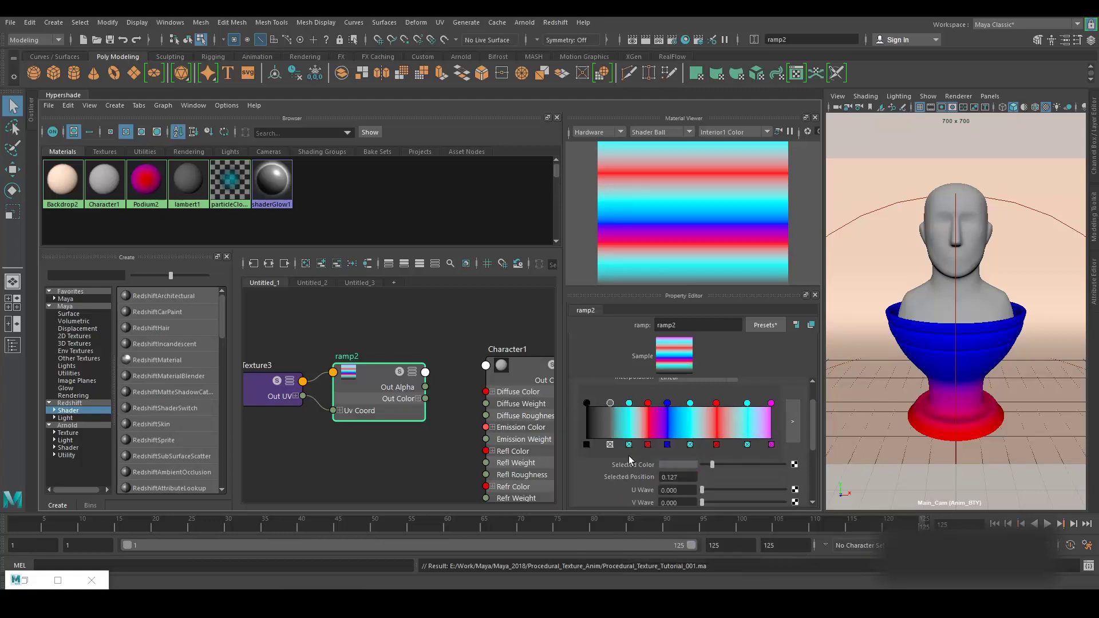
click(666, 463)
click(691, 434)
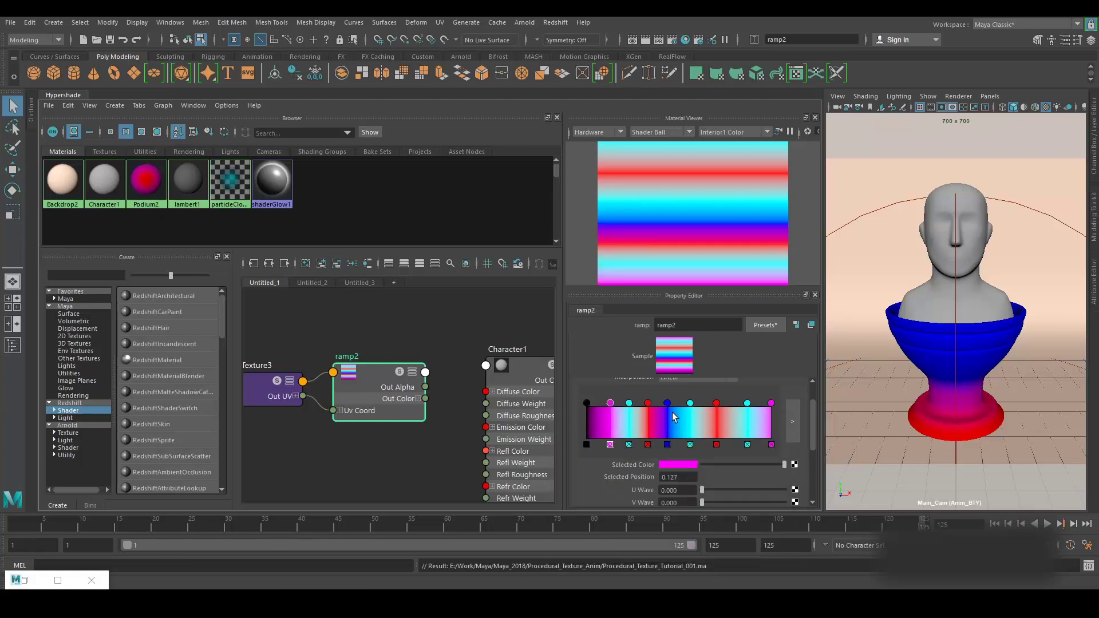
Step: Keep ramp2's interpolation set to Linear
scroll(688, 397, up, 2)
click(676, 412)
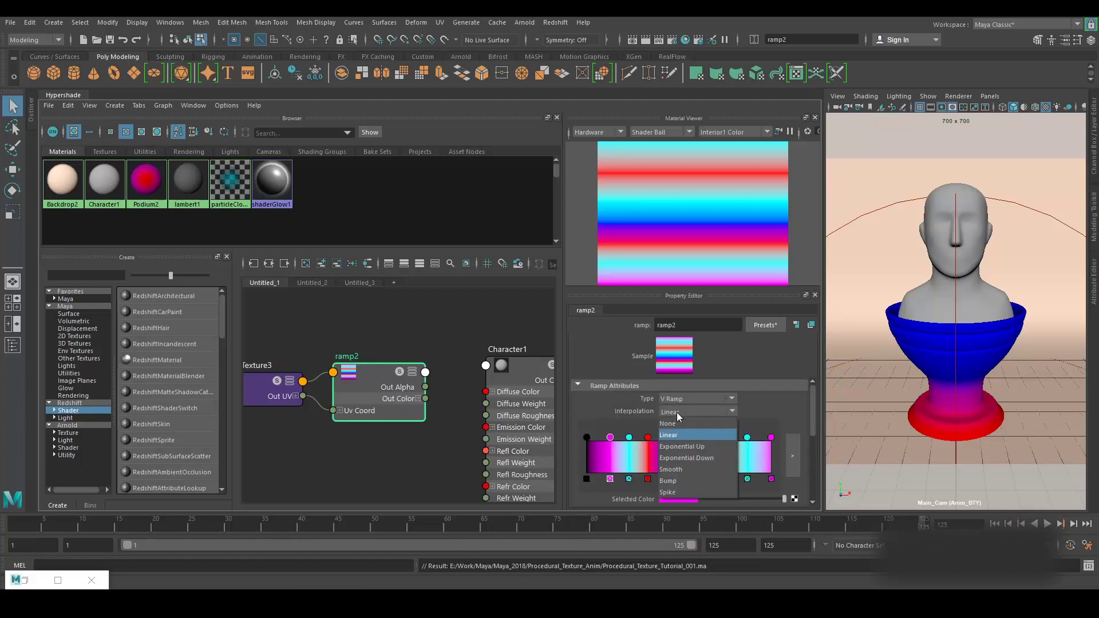
click(600, 421)
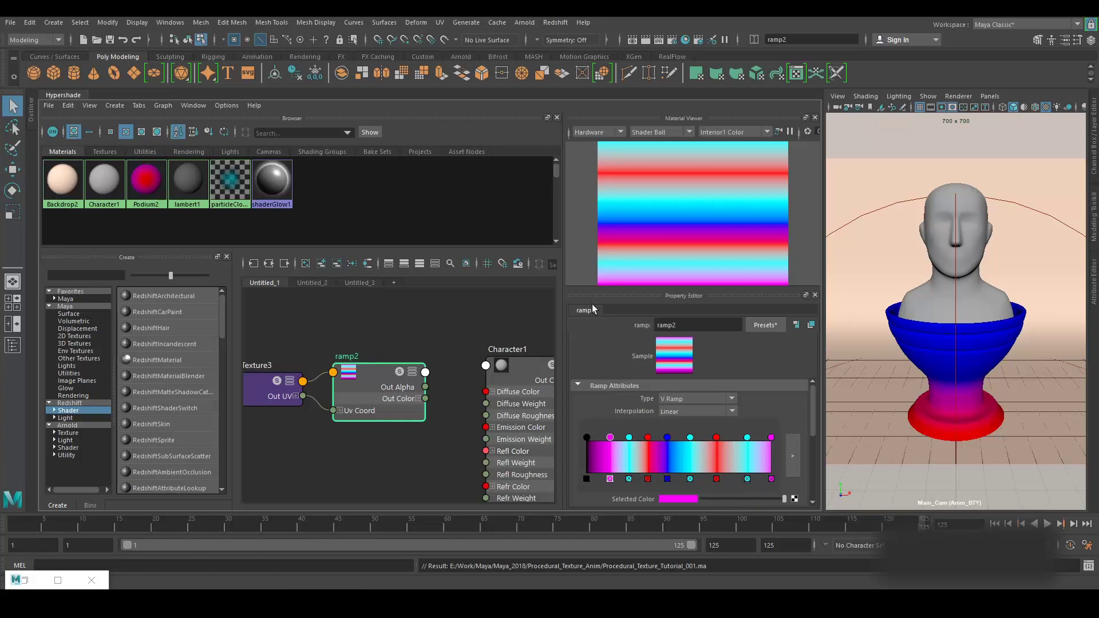
Step: Connect ramp2's Out Color to Character1's Diffuse Color and save the scene
click(519, 366)
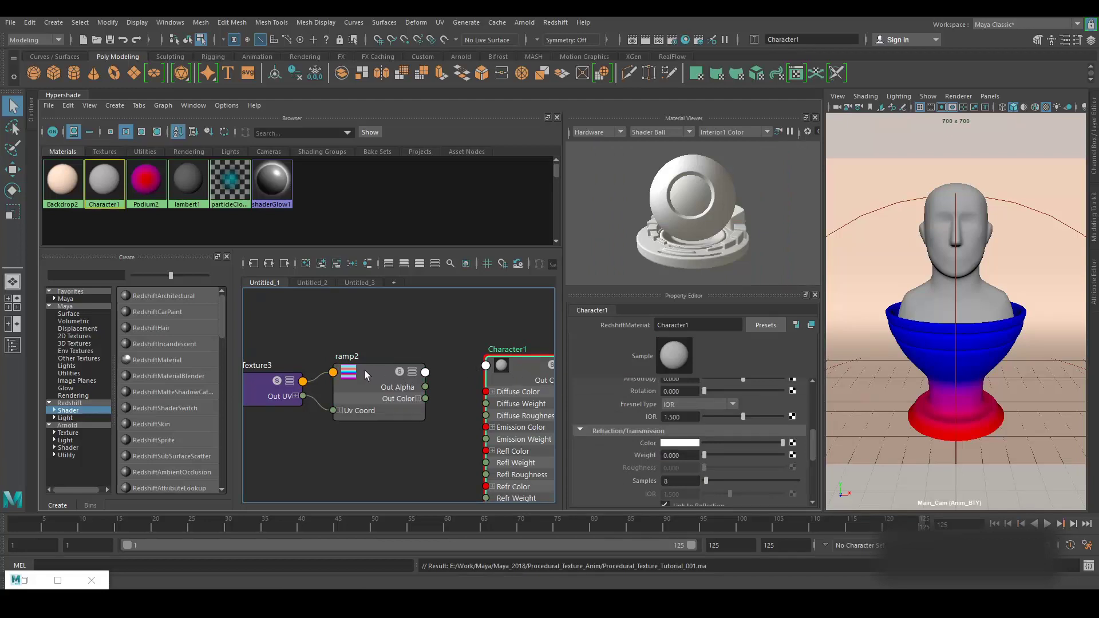
scroll(654, 413, up, 5)
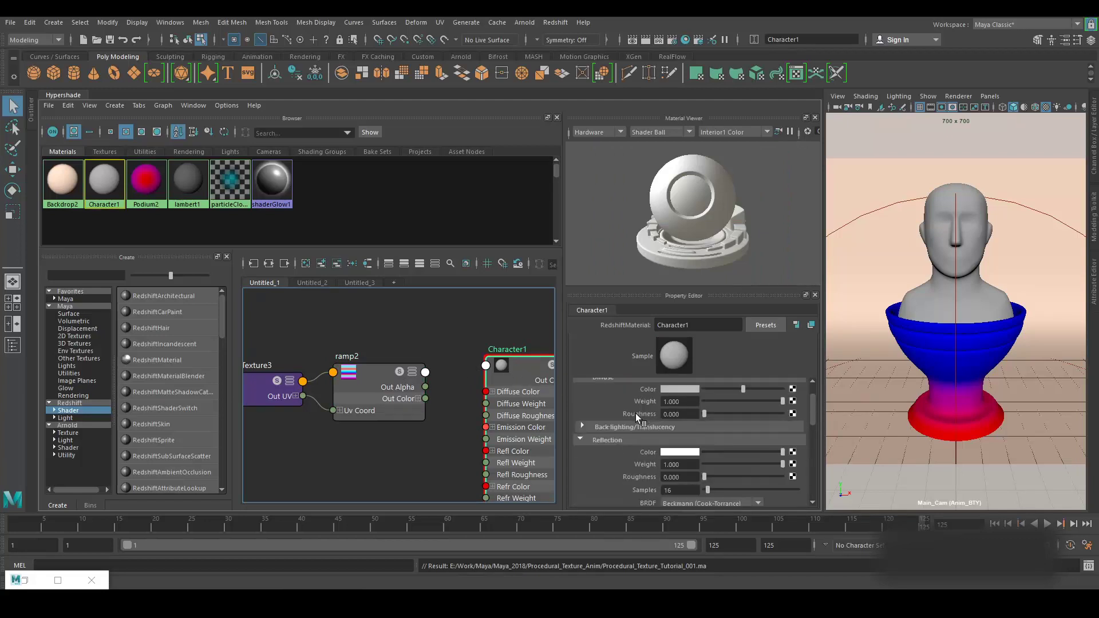
scroll(633, 414, up, 2)
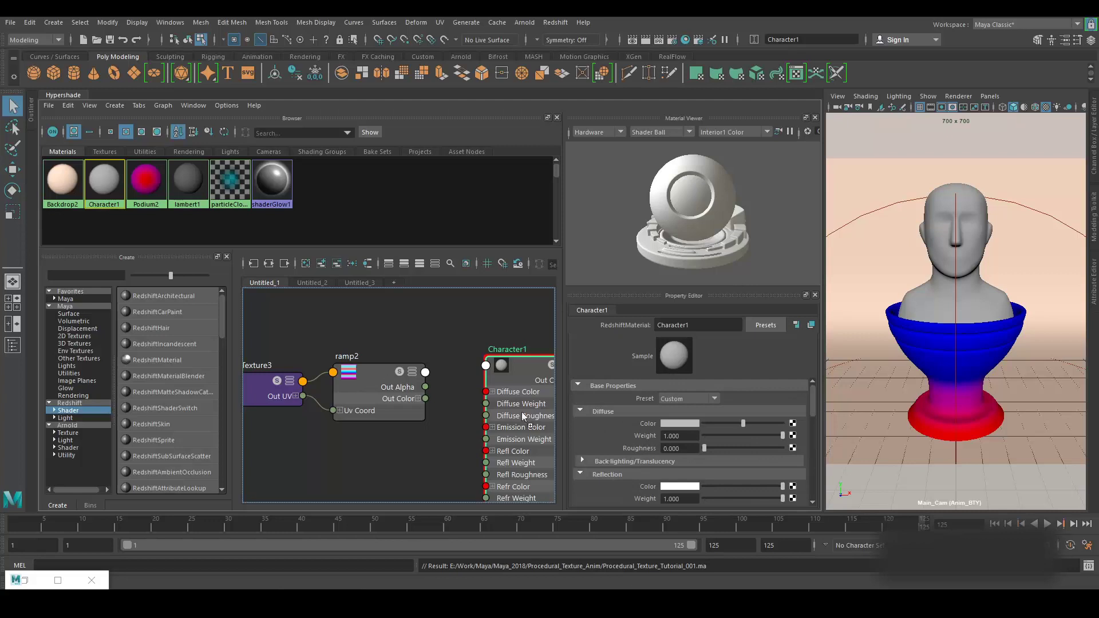
middle_drag(644, 424, 644, 424)
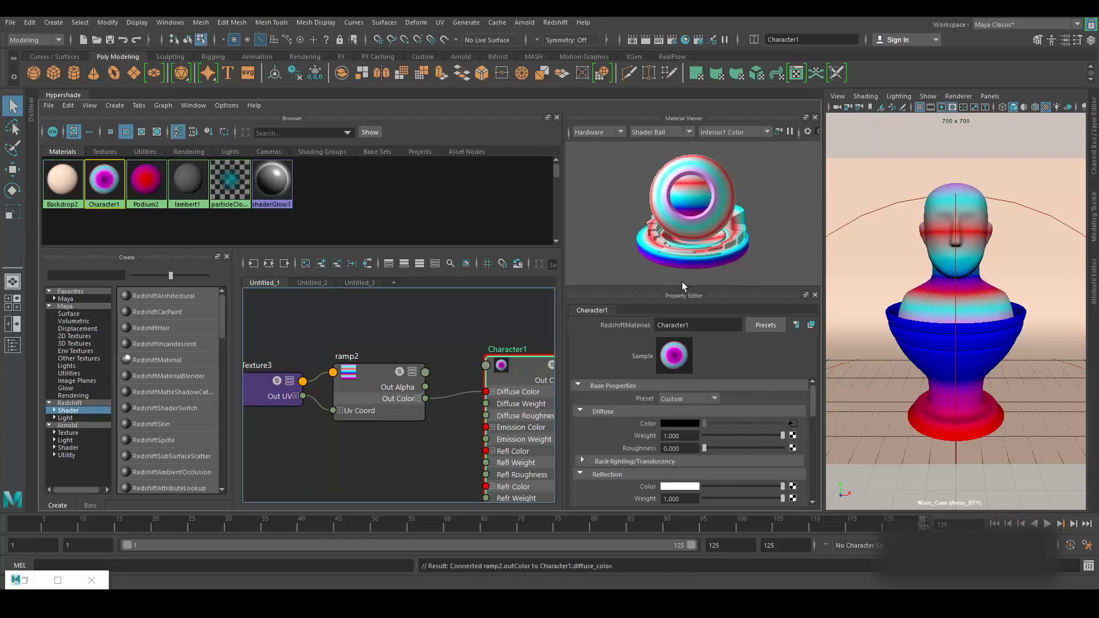
key(ctrl+s)
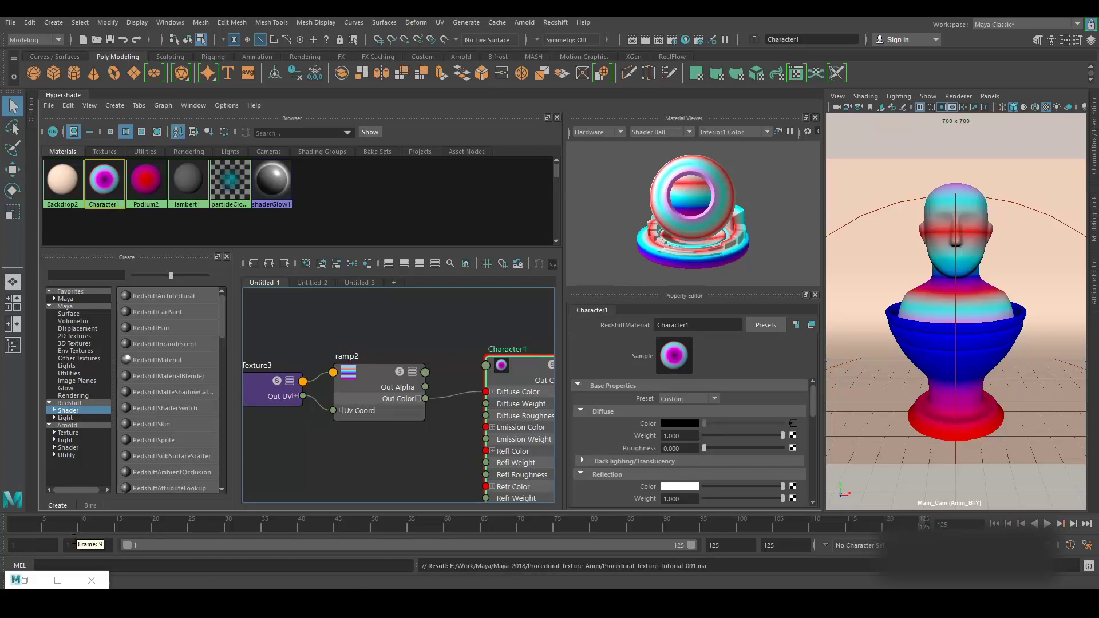
Step: Snapshot the grey-bust render, re-render the ramp-coloured bust in Redshift, and snapshot it as snapshot_1
click(25, 580)
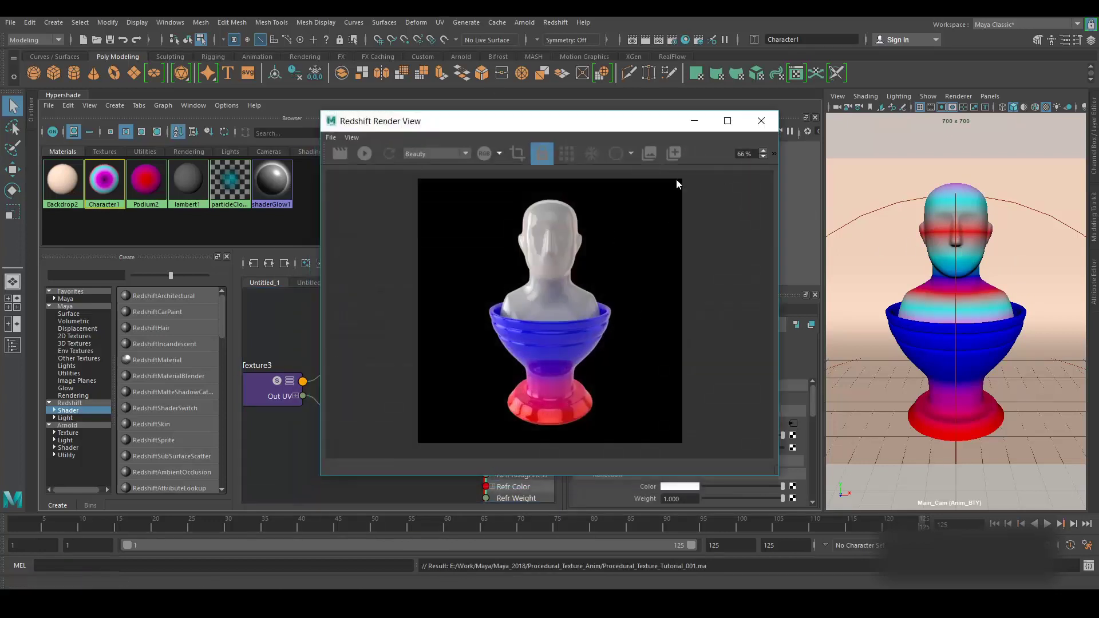
click(682, 154)
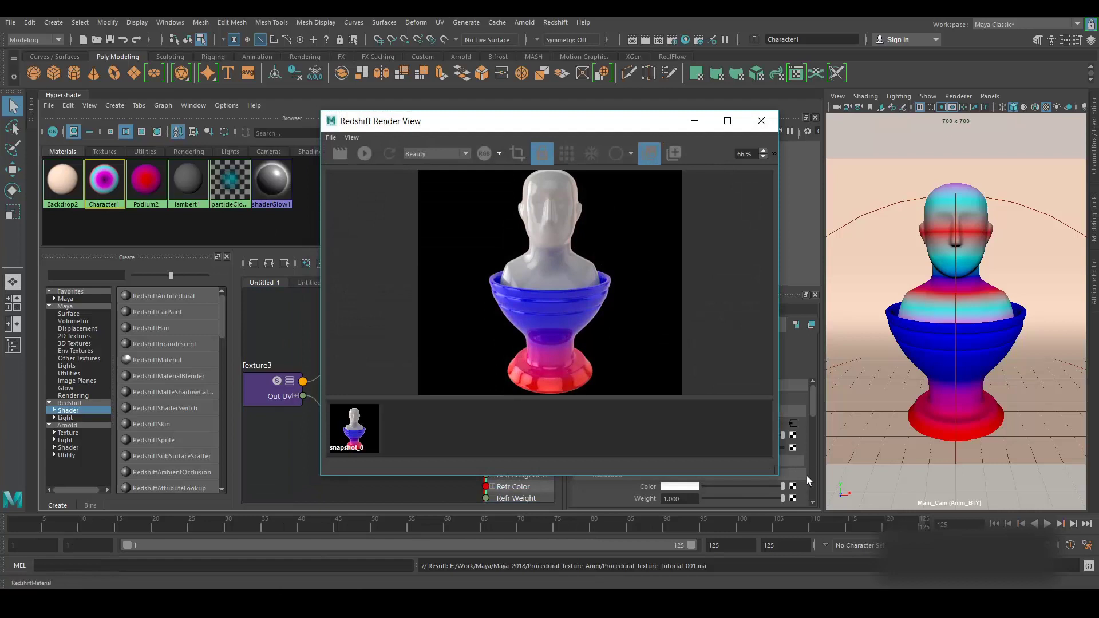
drag(779, 475, 792, 518)
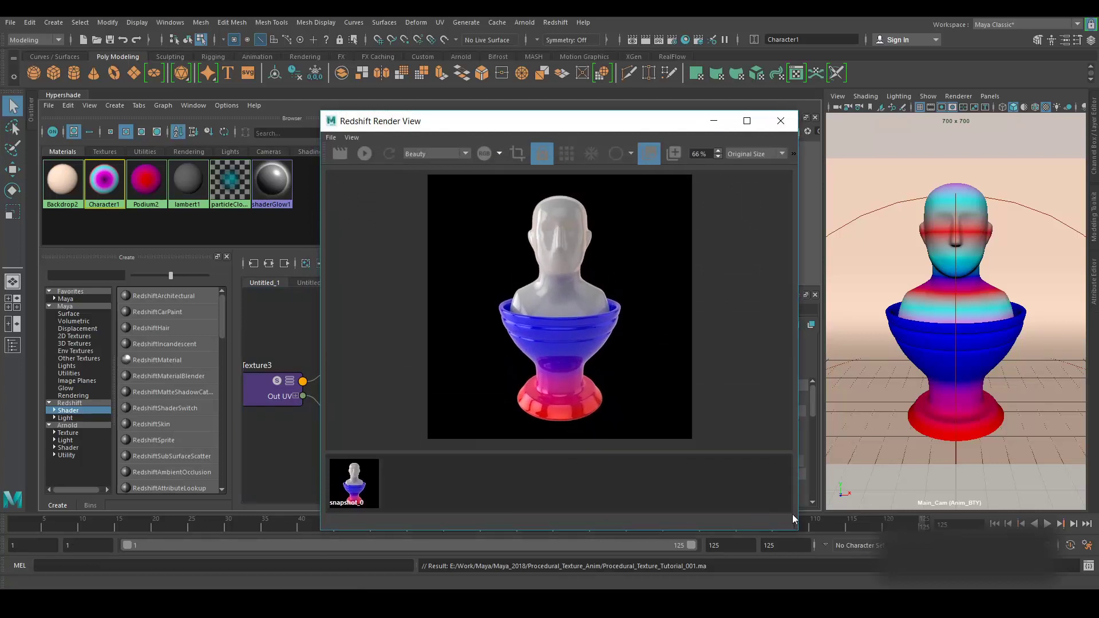
click(339, 152)
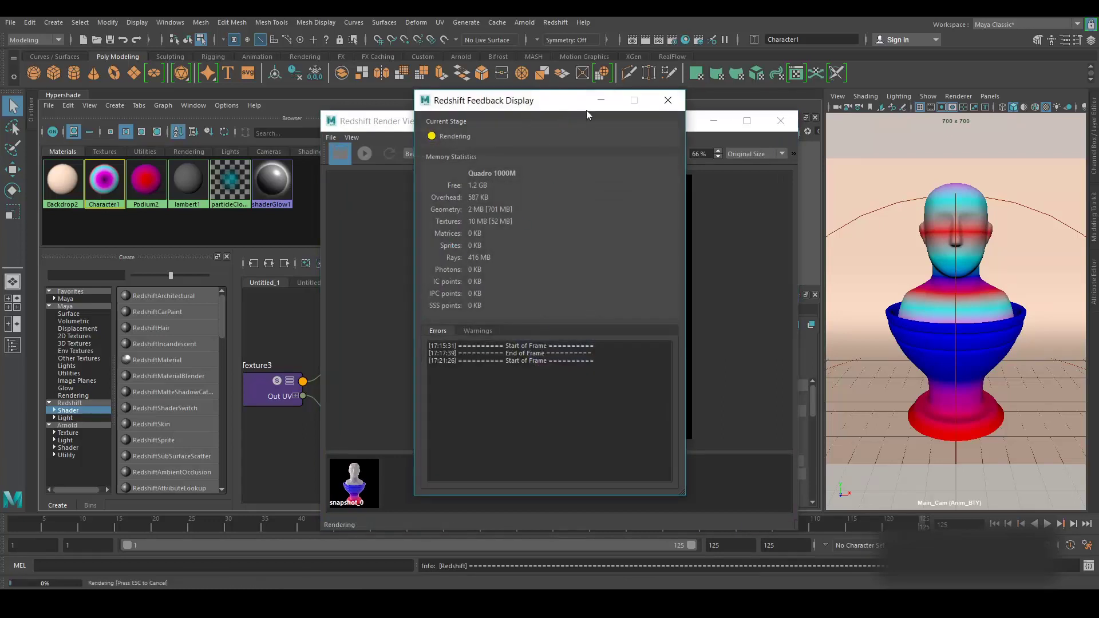
click(599, 104)
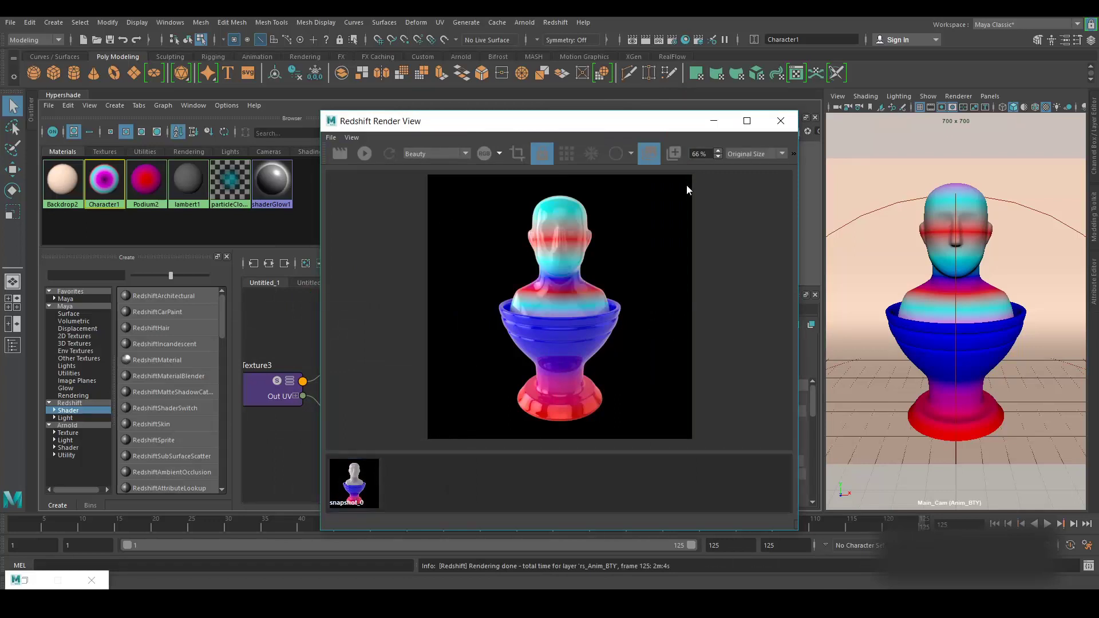
click(674, 153)
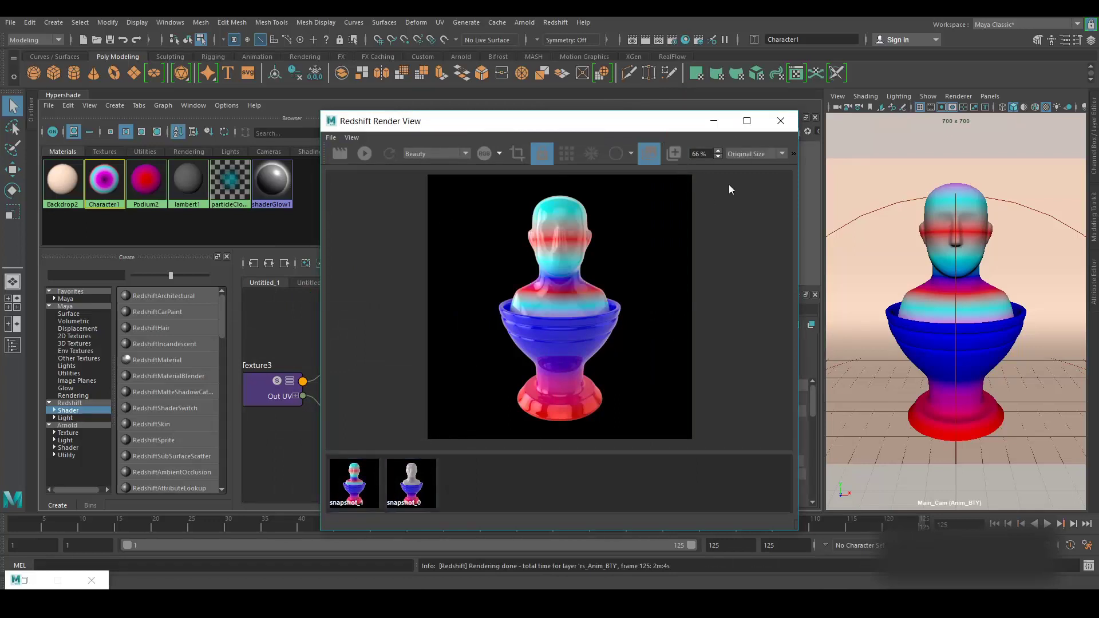
Step: Set ramp2's Interpolation to None for hard-edged colour bands
click(714, 125)
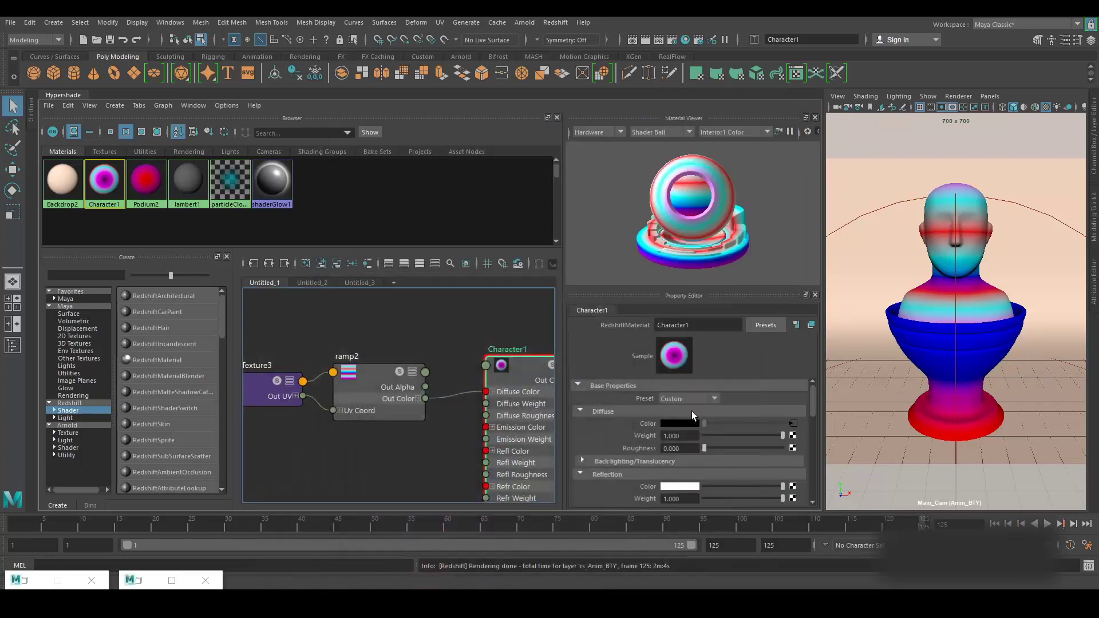
click(368, 373)
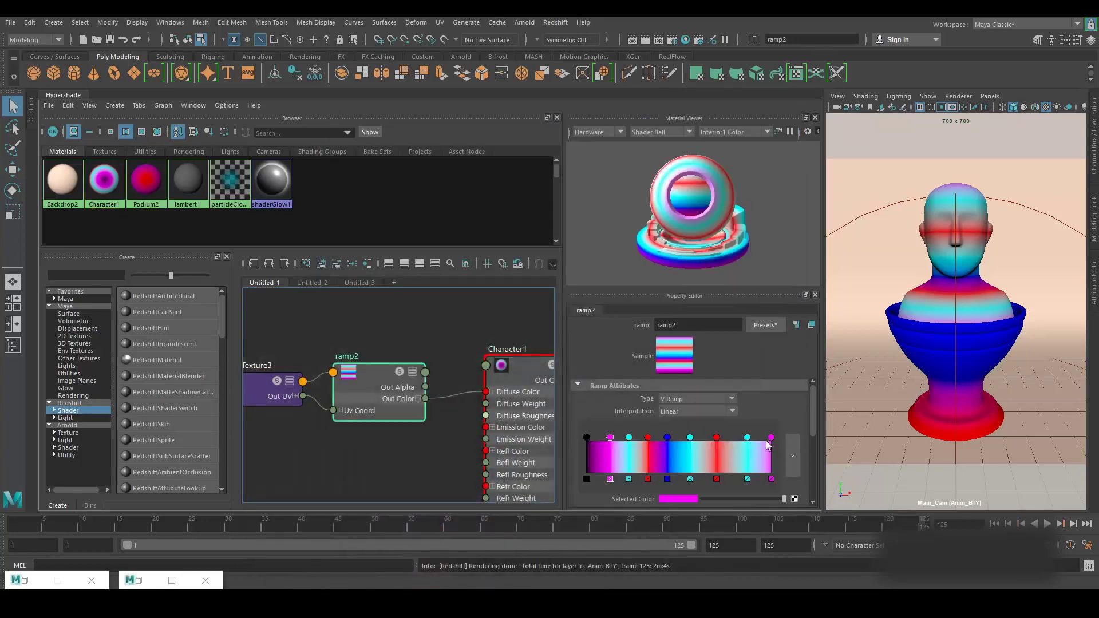
click(678, 411)
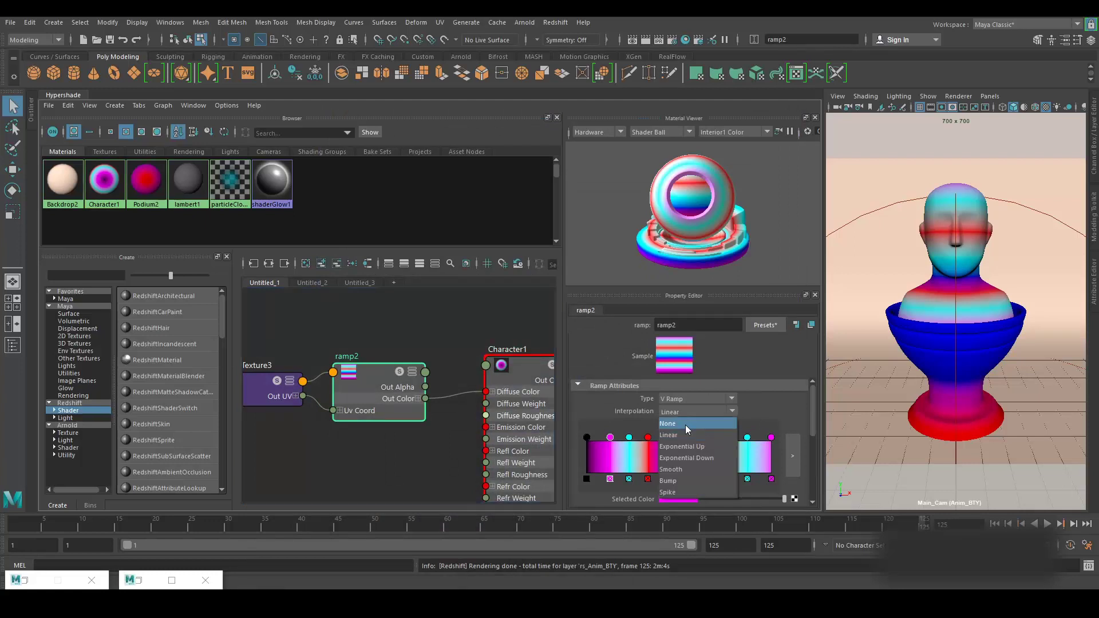
click(685, 425)
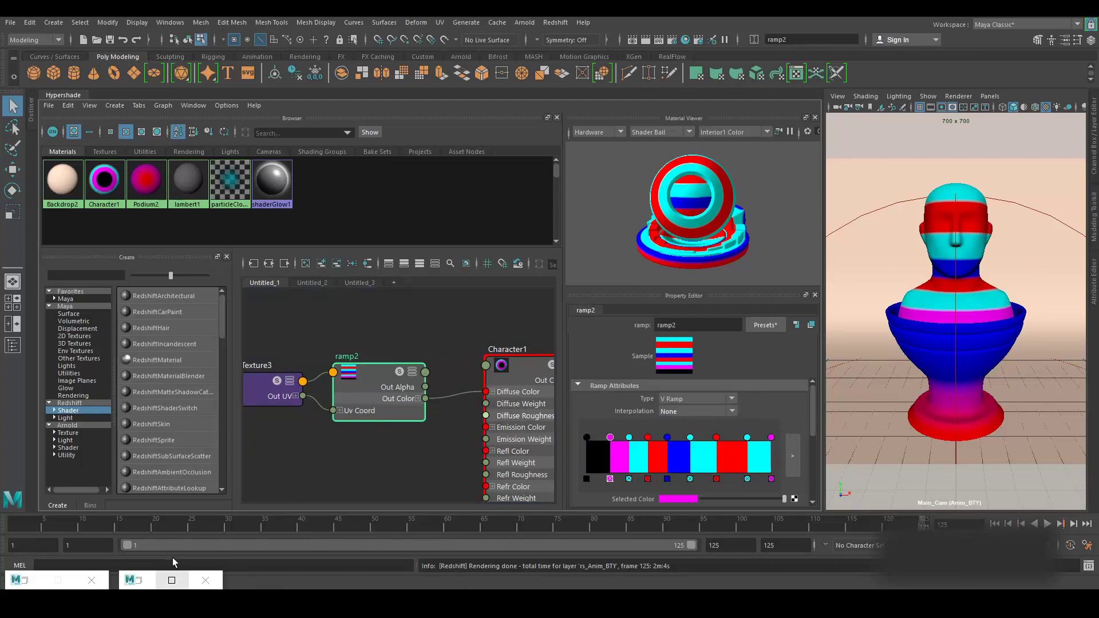
Step: Re-render the hard-banded bust, compare with snapshot_1, and keep it as snapshot_2
click(138, 580)
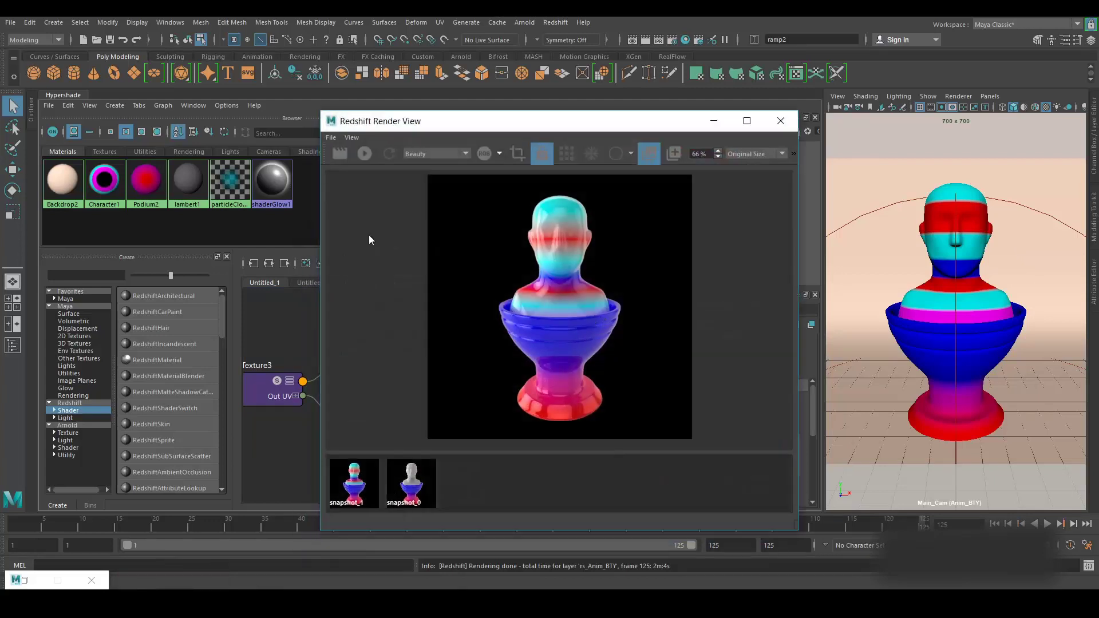
click(332, 152)
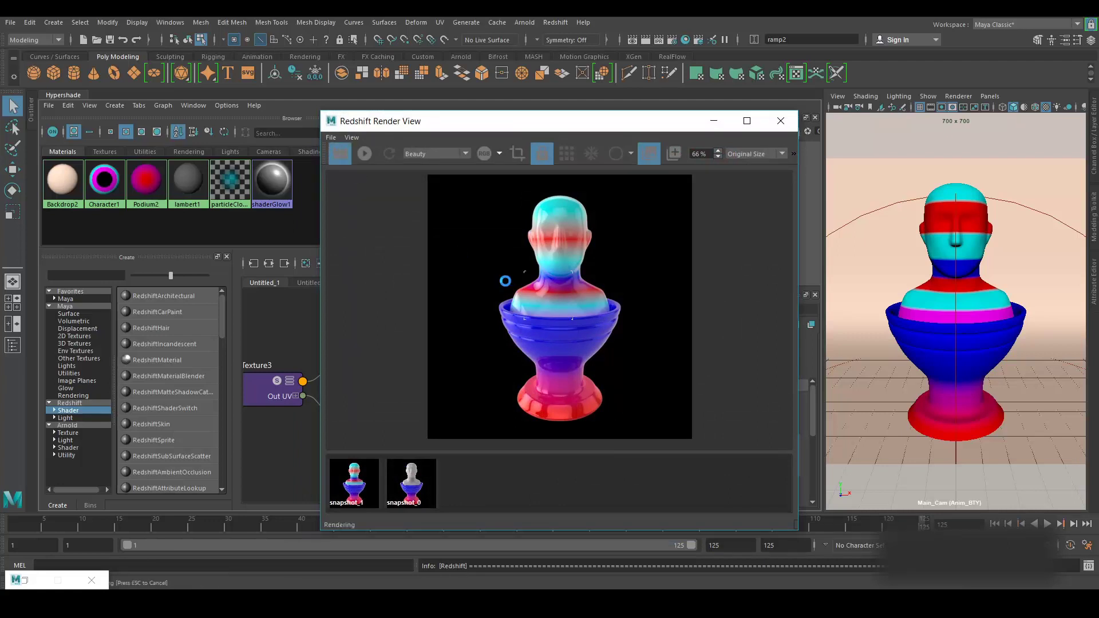
key(F10)
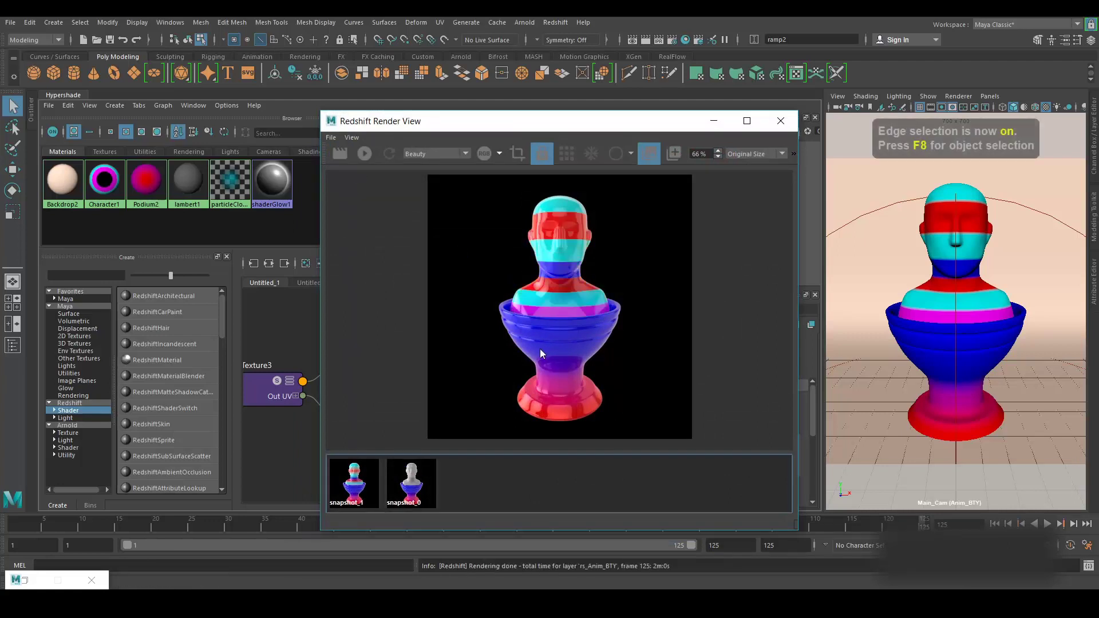
click(352, 492)
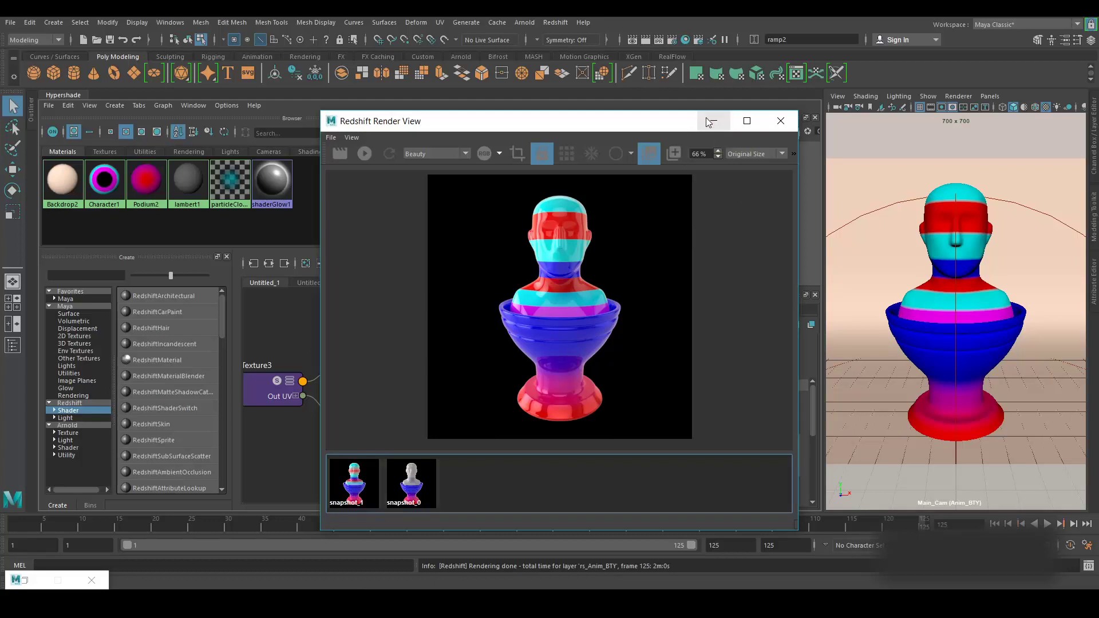
click(674, 154)
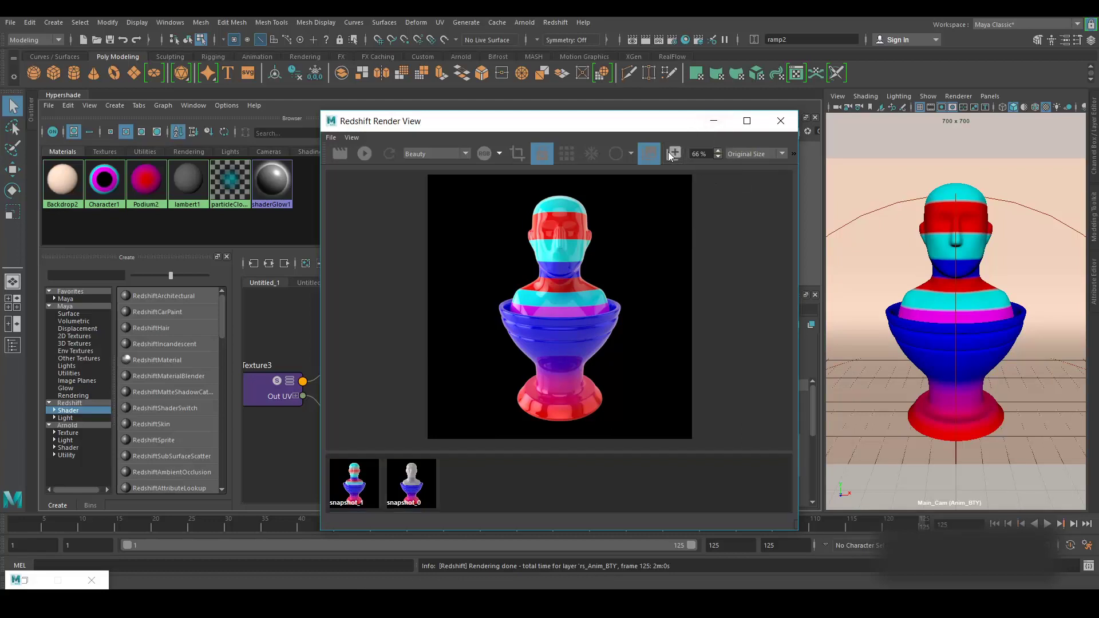
click(714, 122)
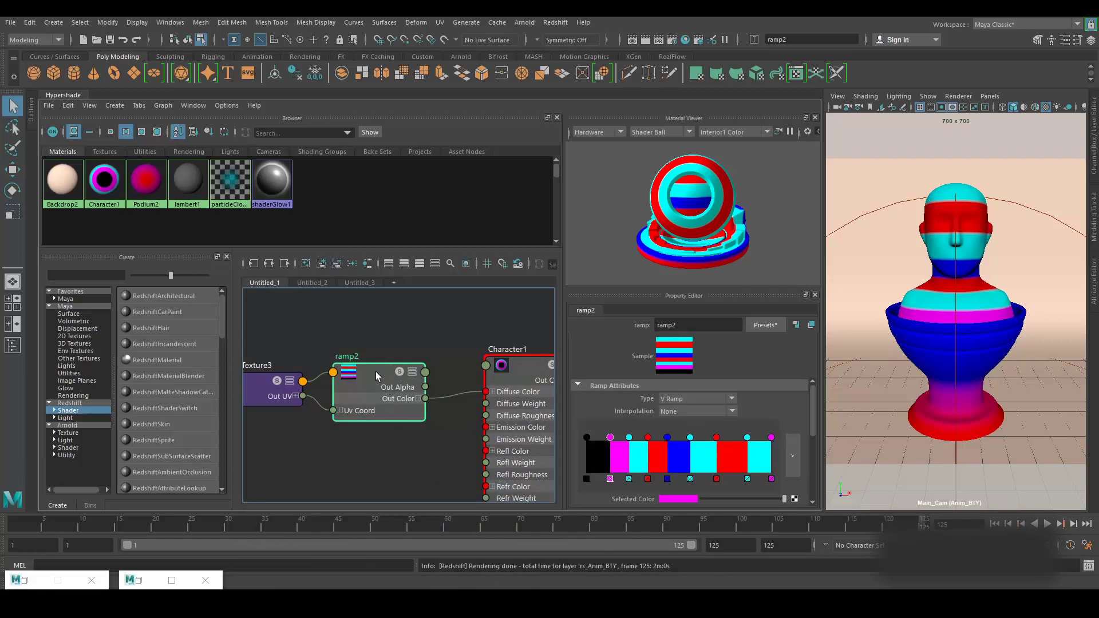
Step: Set ramp2's Noise to 0.4 to warp the colour bands
drag(375, 372, 391, 375)
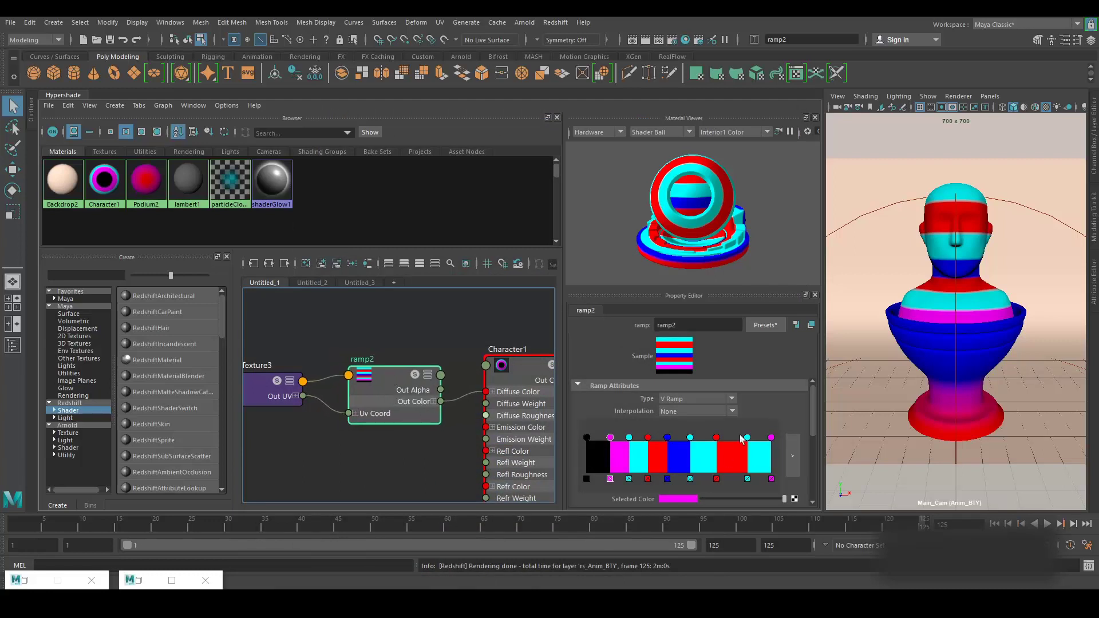
scroll(637, 380, down, 3)
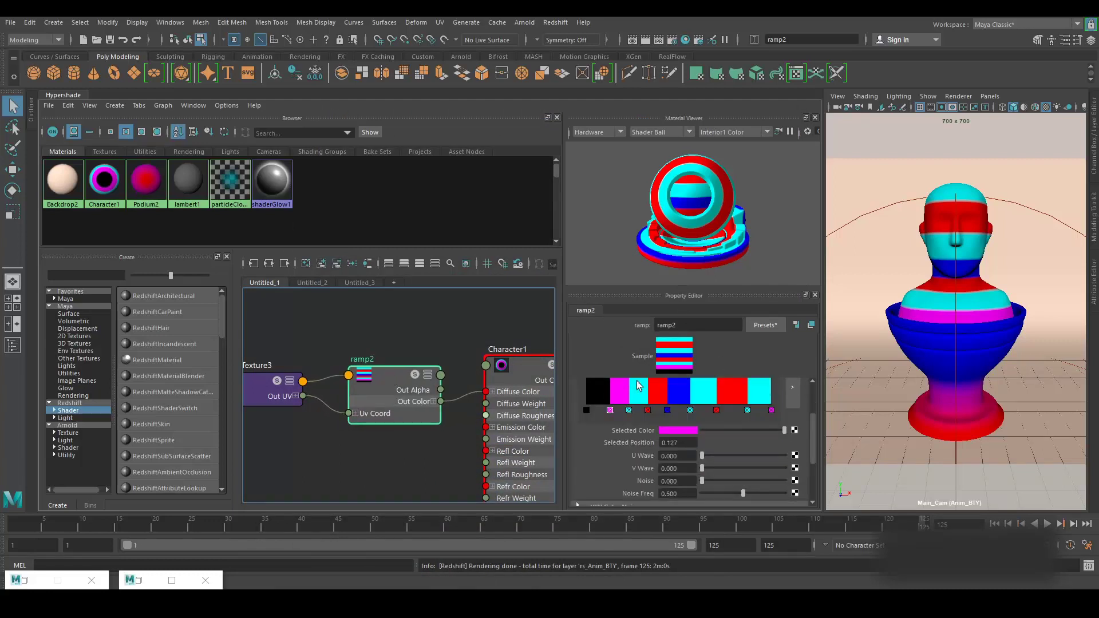
scroll(638, 384, down, 2)
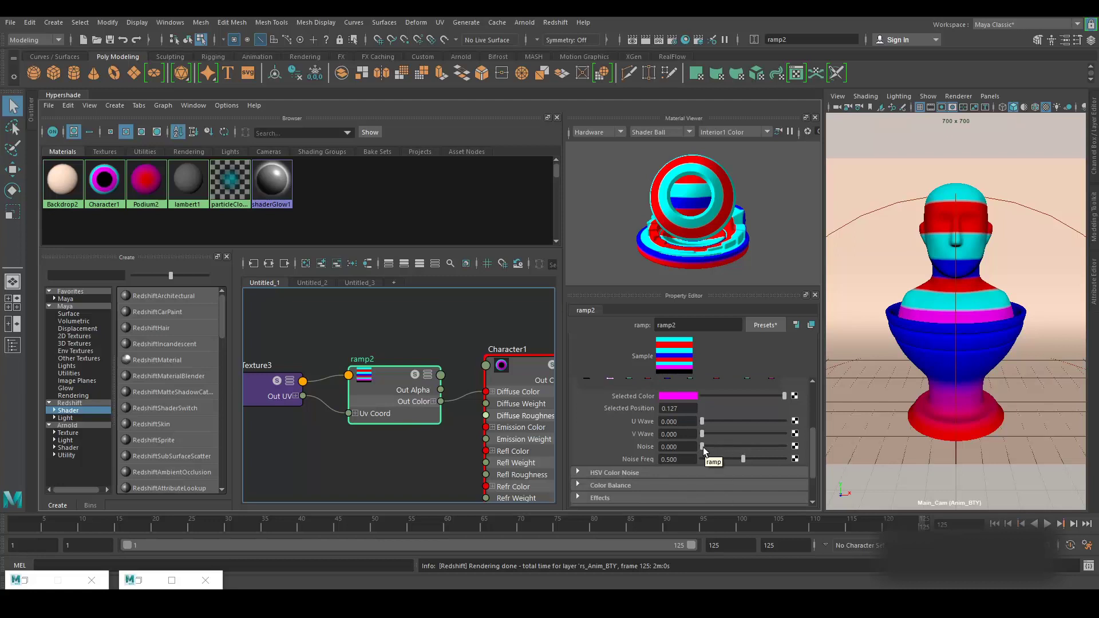
drag(703, 448, 731, 448)
double_click(677, 446)
key(BackSpace)
text(0.4)
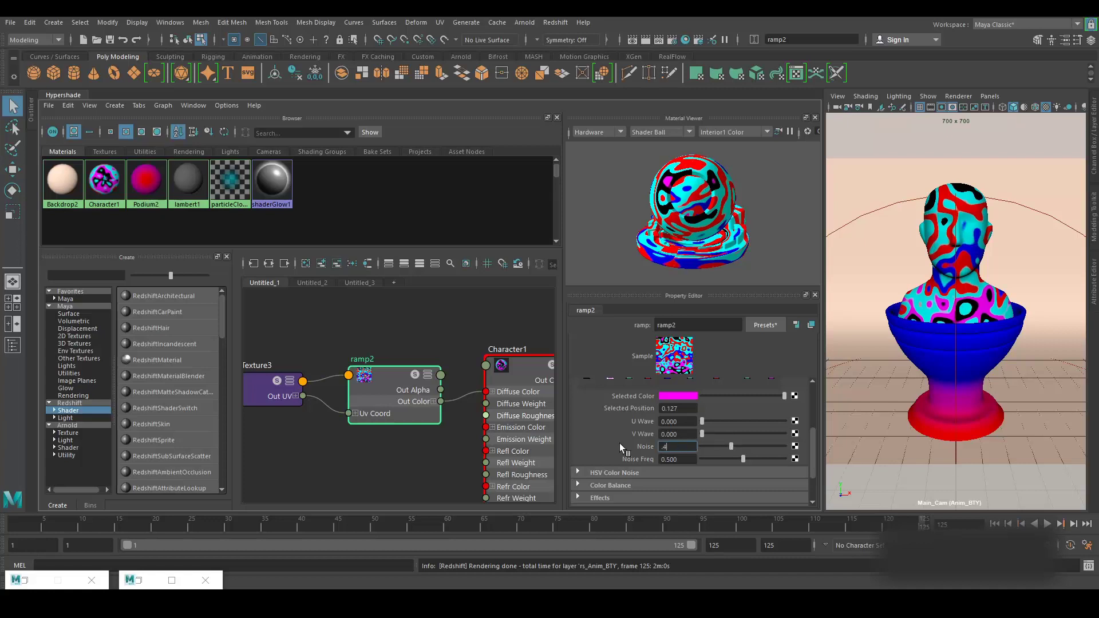
key(Return)
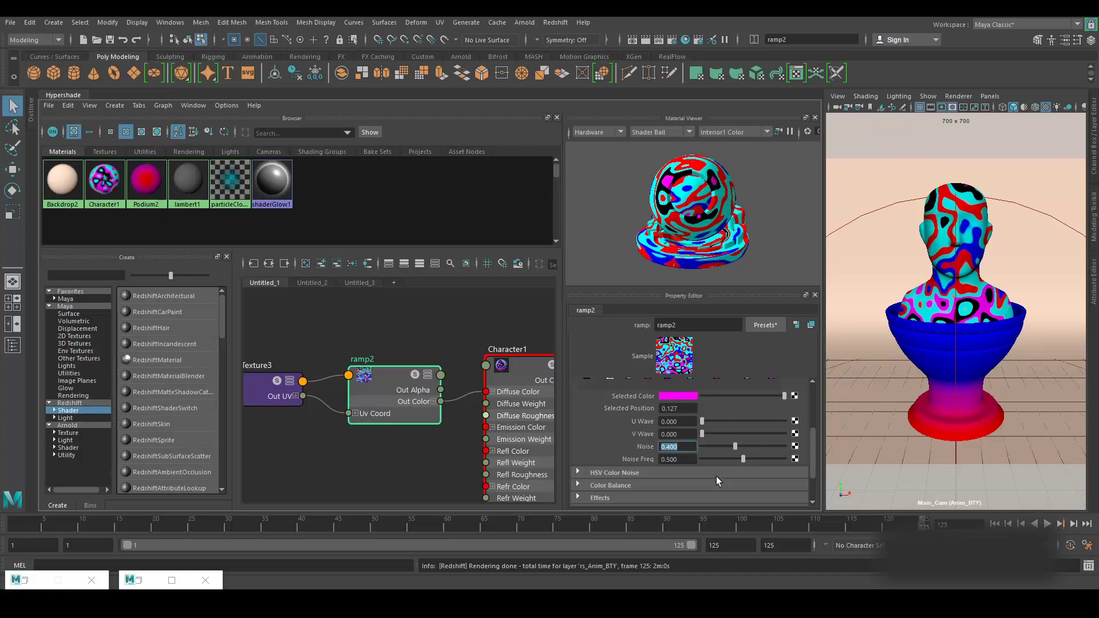
Step: Set ramp2's Noise Freq to 0.25
drag(742, 460, 719, 460)
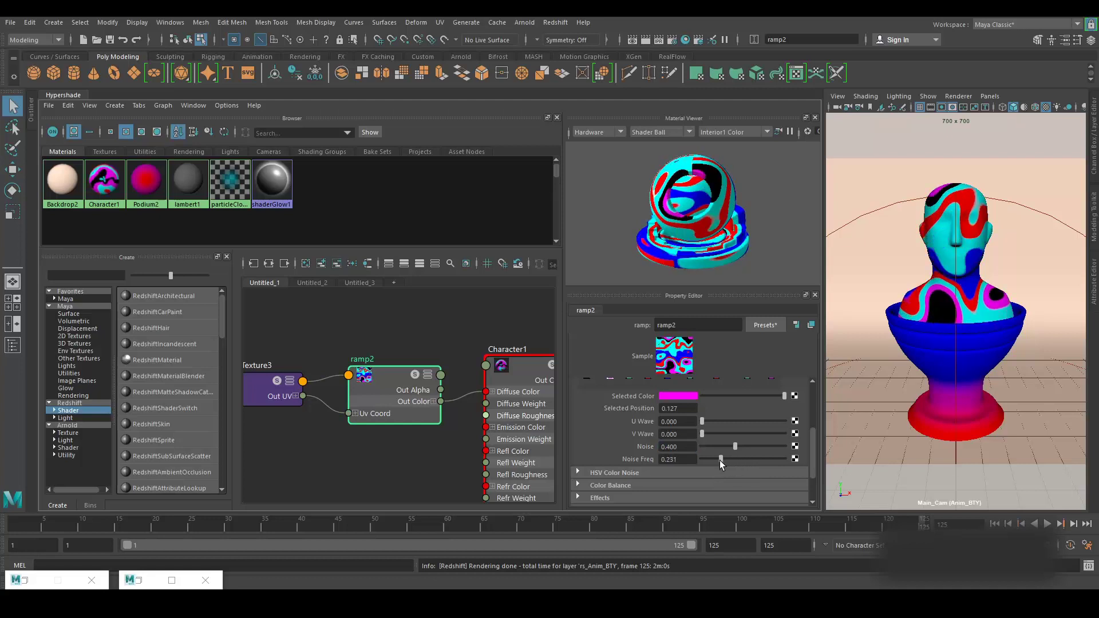
double_click(677, 459)
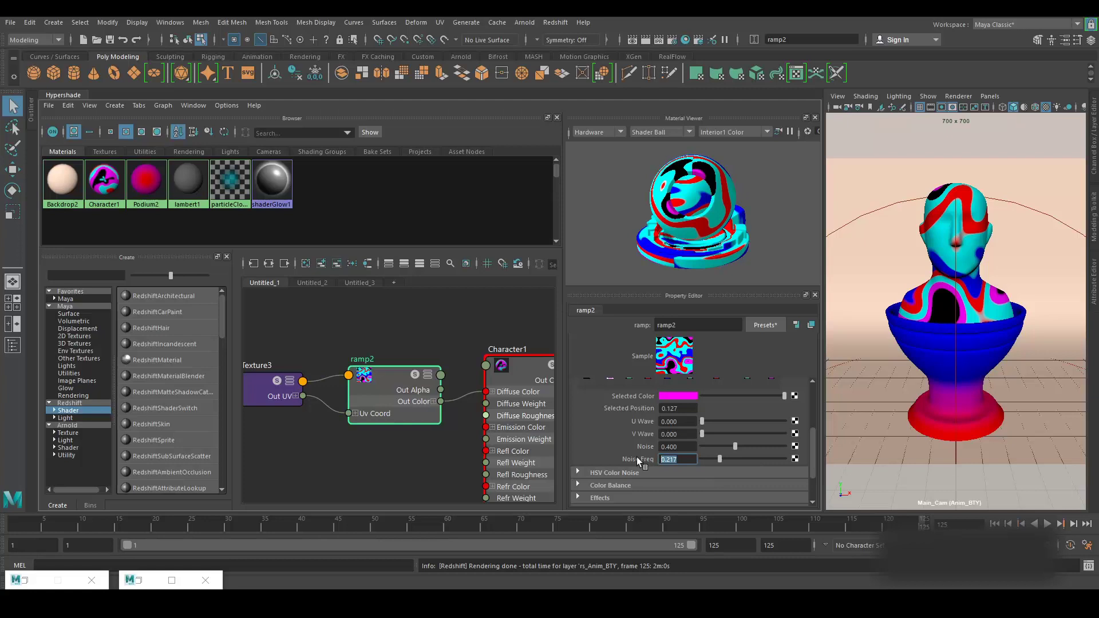
text(.250)
key(Return)
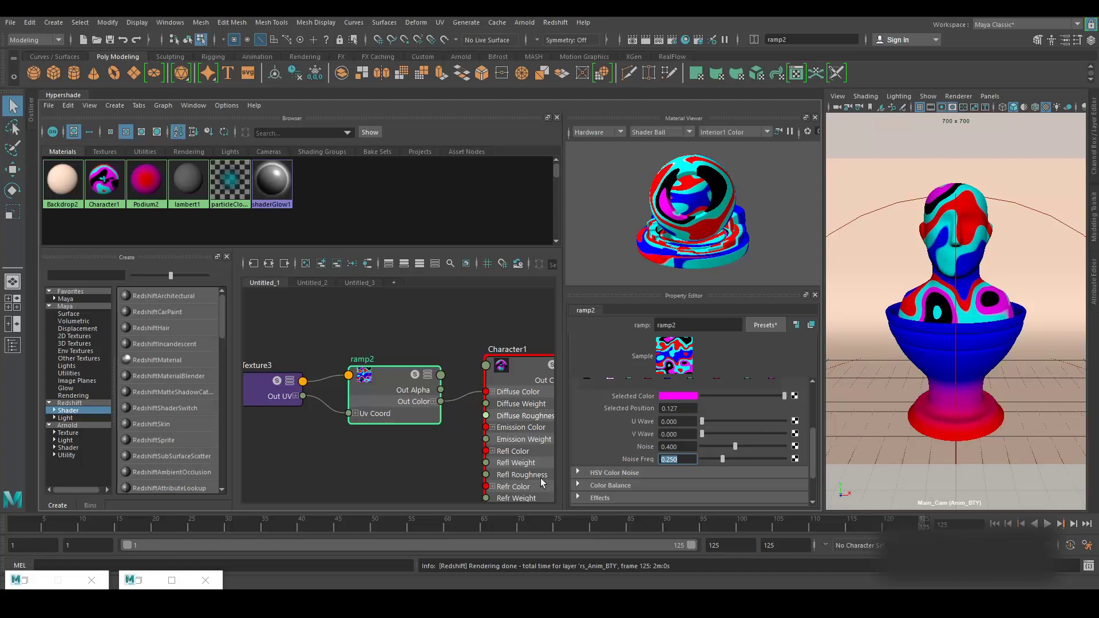
Step: Render the swirly bust in Redshift, compare with the striped snapshot, and save snapshot_3
double_click(142, 580)
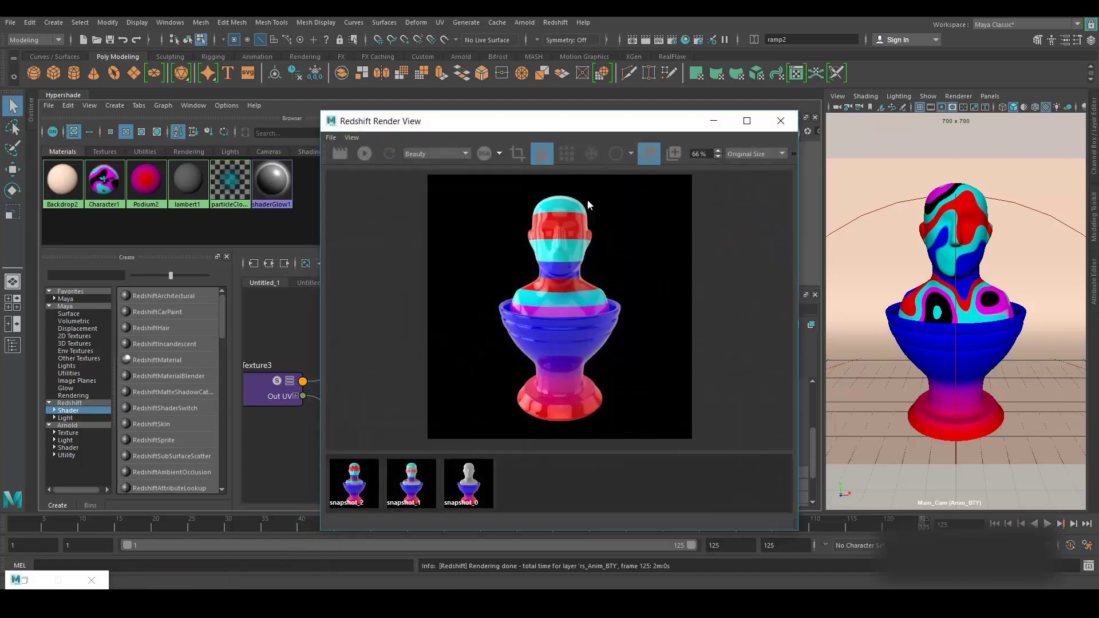
click(340, 154)
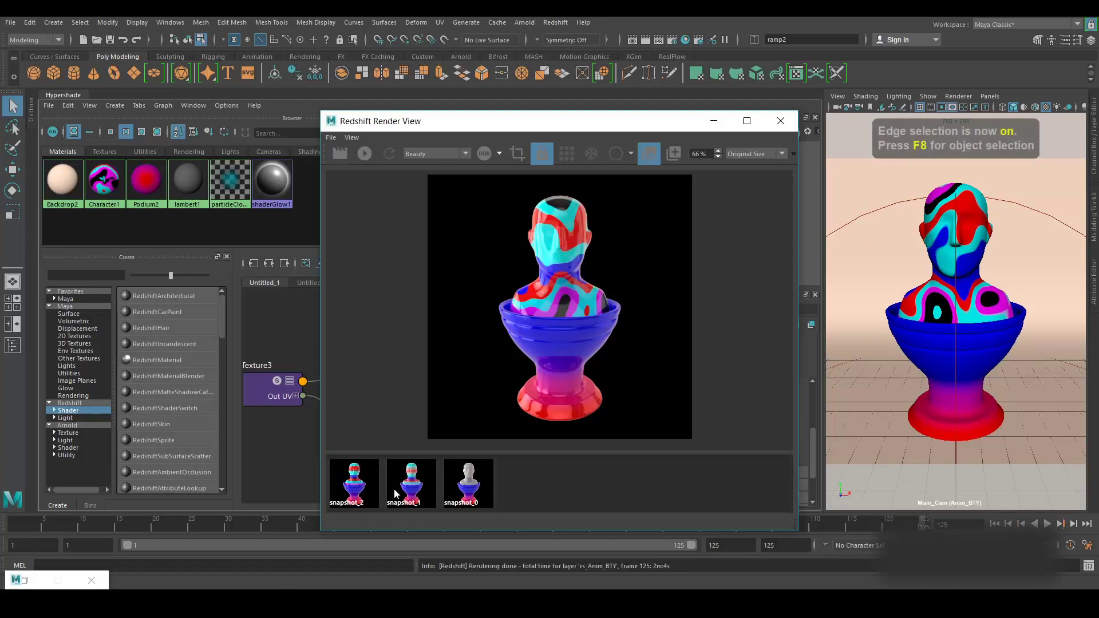
click(361, 493)
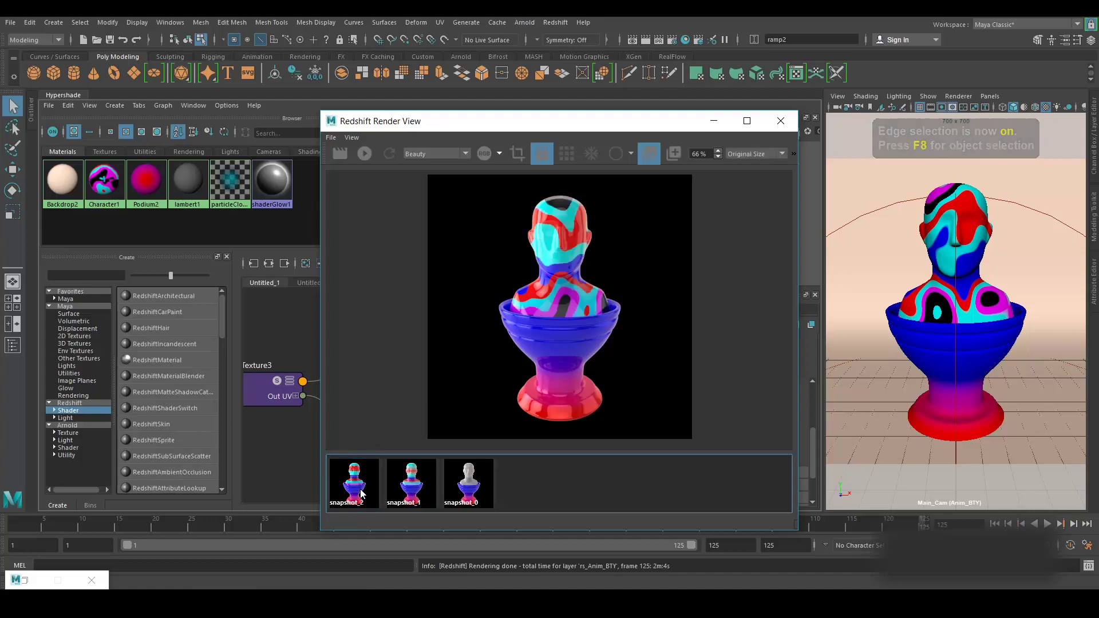
click(676, 152)
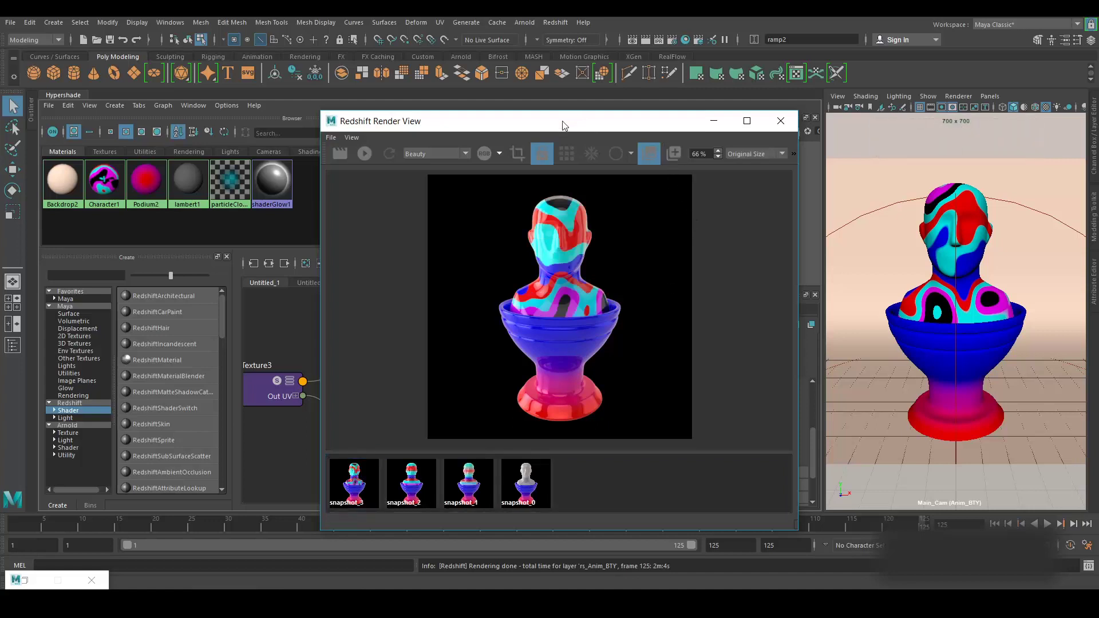
Step: Move the render window off the graph and select place2dTexture3
drag(505, 127, 665, 119)
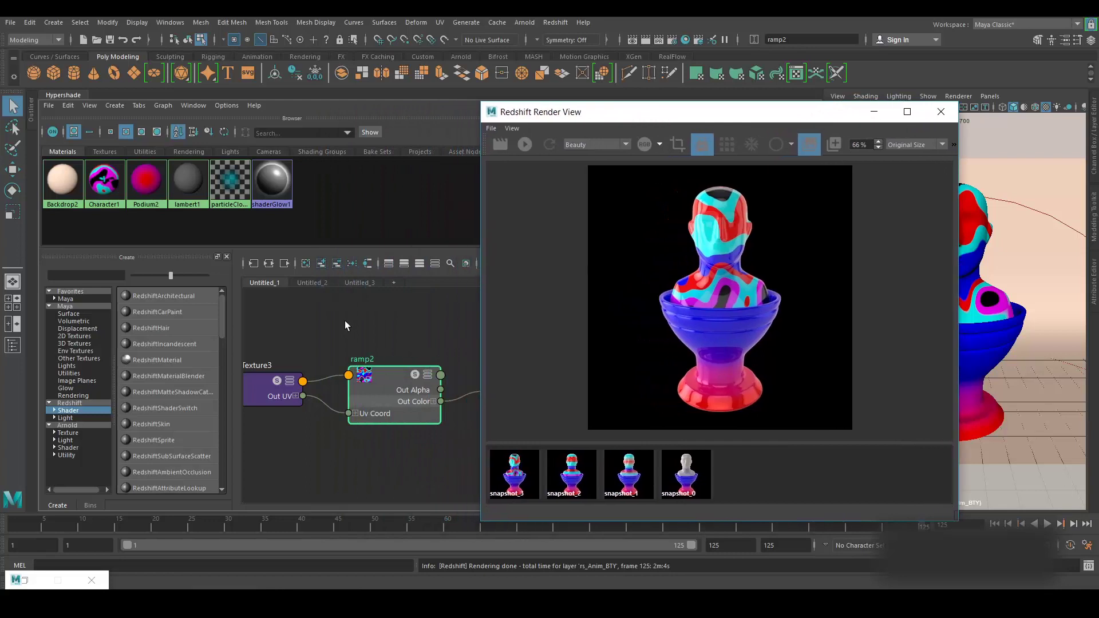
alt+middle_drag(332, 327, 424, 326)
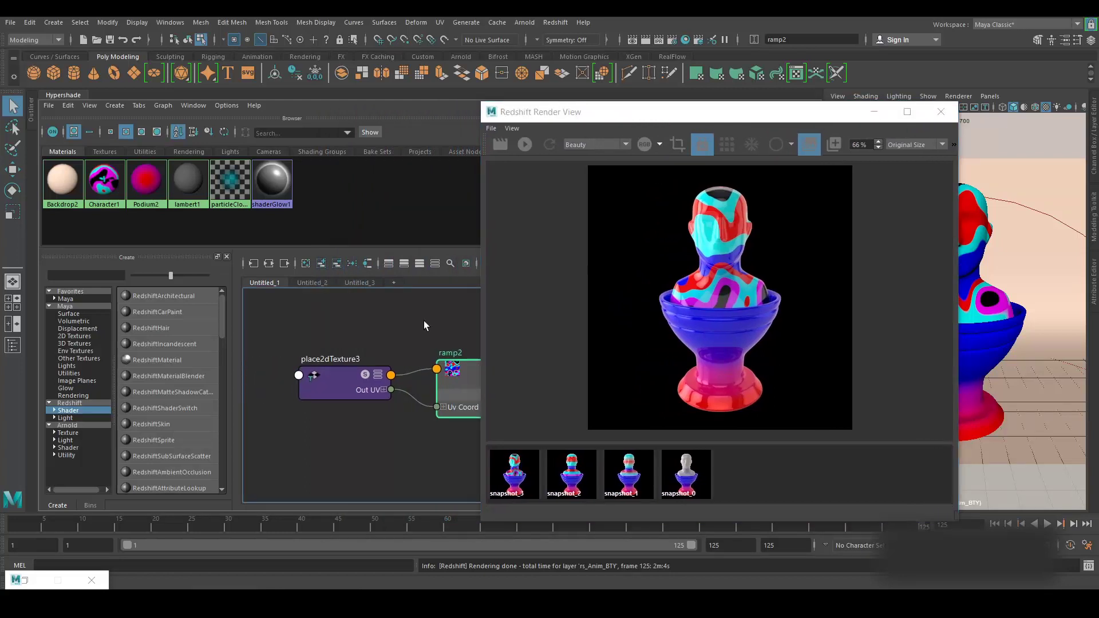
click(342, 380)
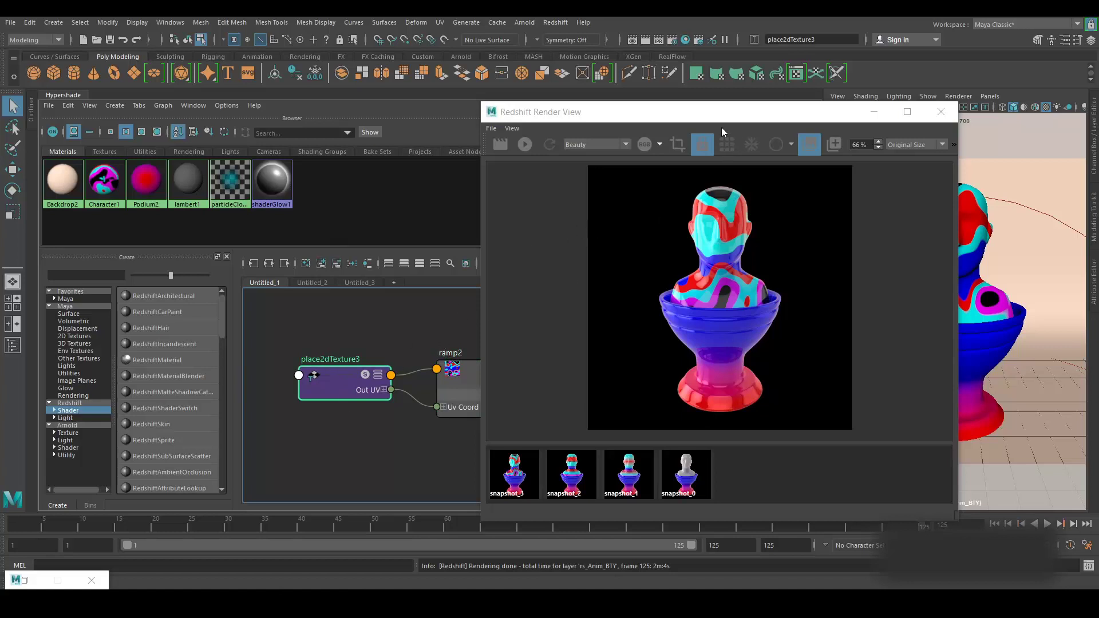
Step: Set place2dTexture3's Rotate UV to about 83.6, compare against the previous snapshot, then minimize
drag(722, 114, 333, 132)
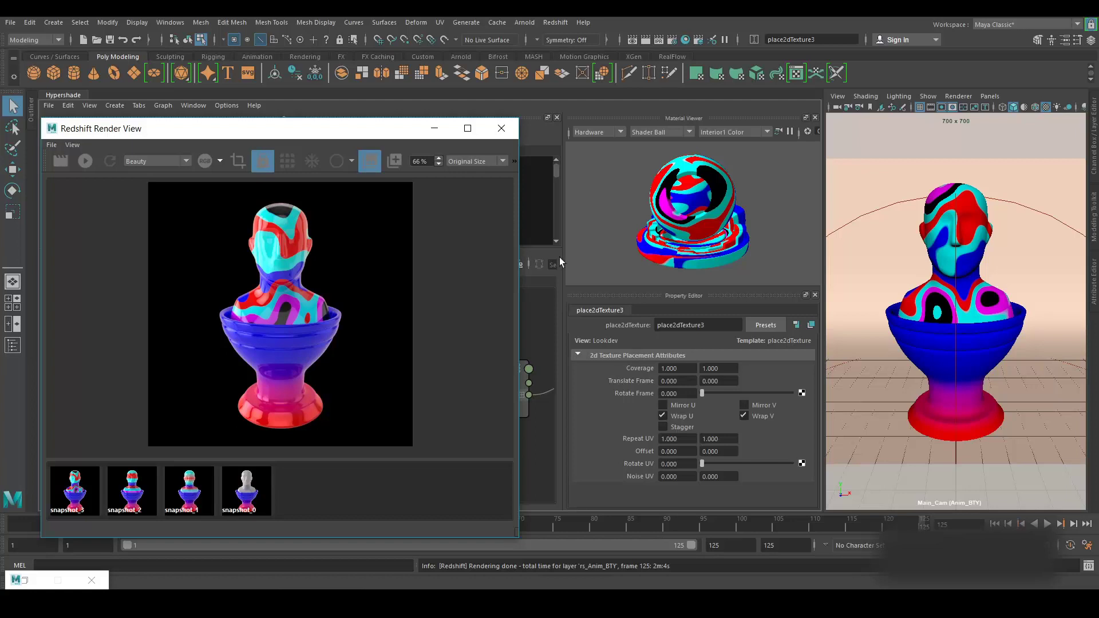
key(F10)
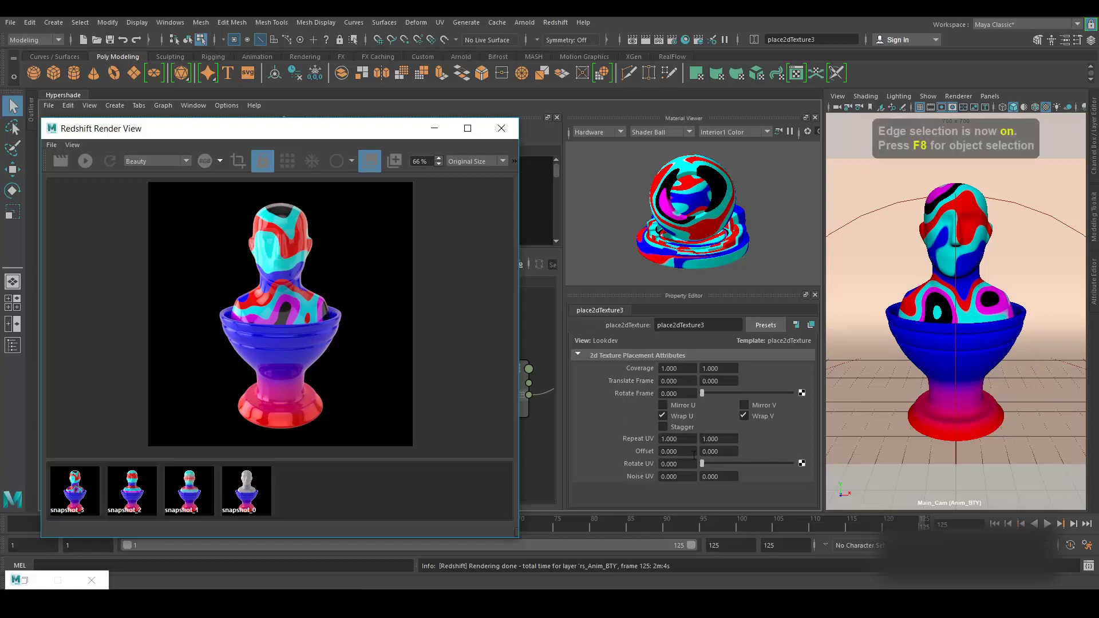
click(661, 464)
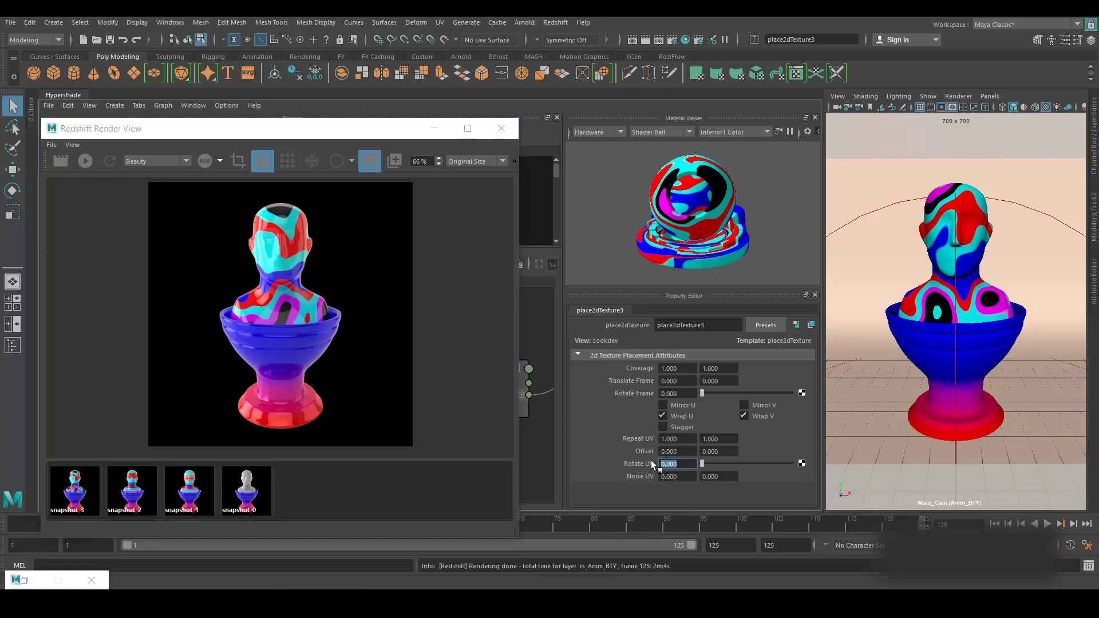
key(BackSpace)
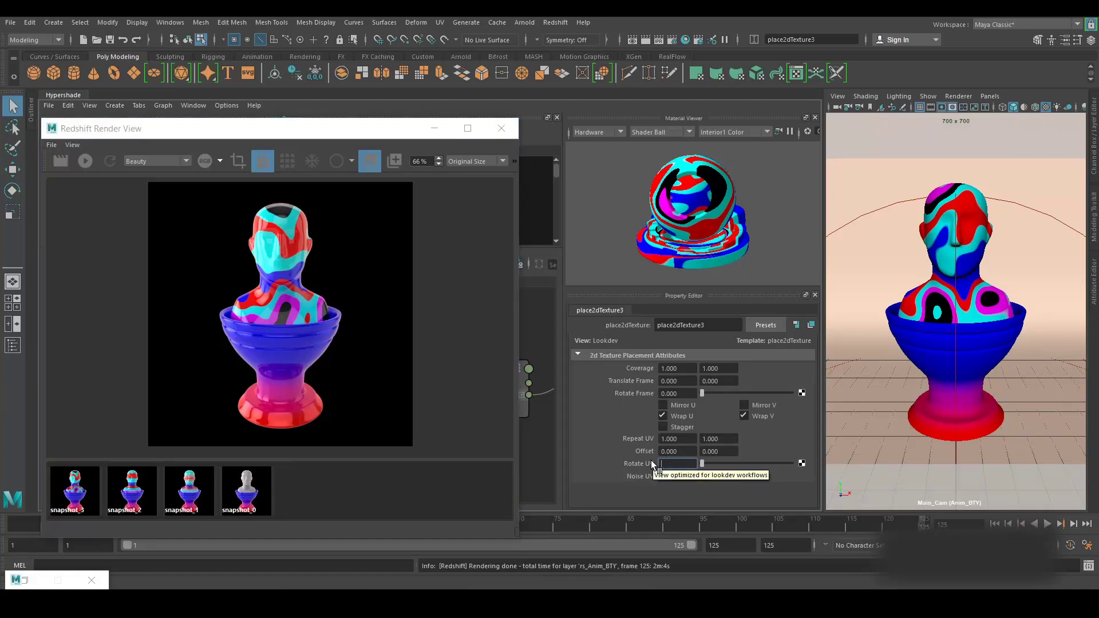
text(75)
key(Return)
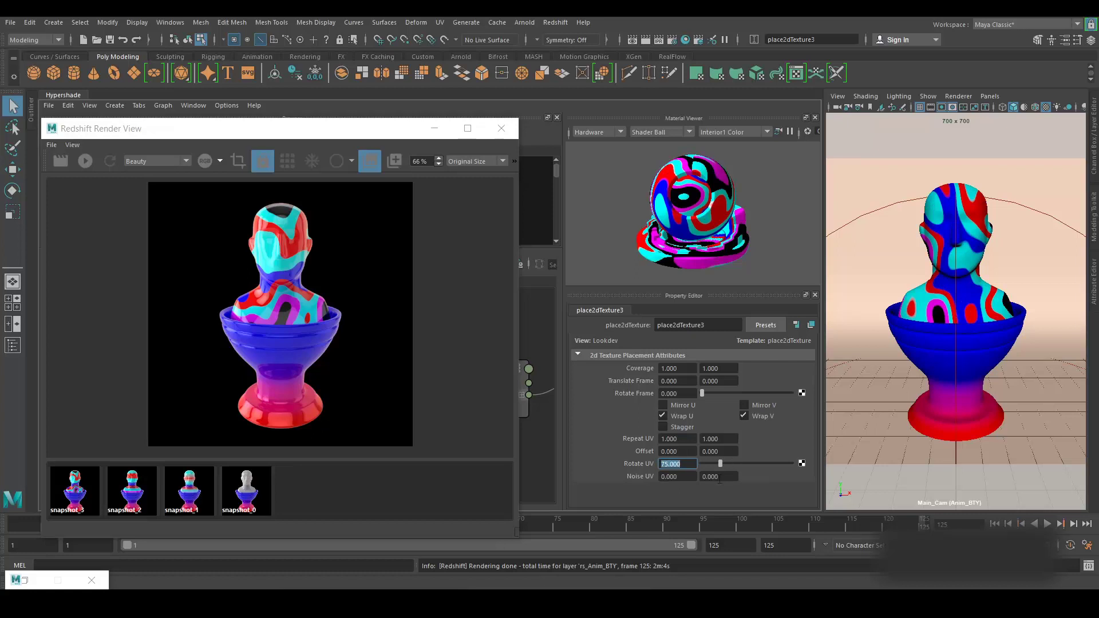
drag(716, 462, 722, 463)
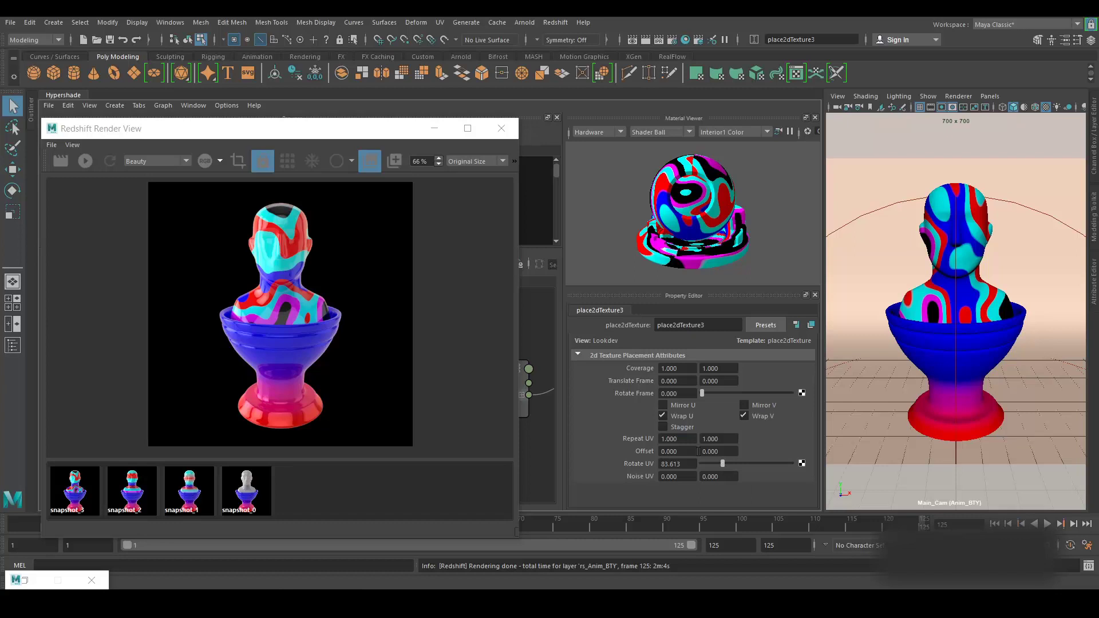
click(68, 496)
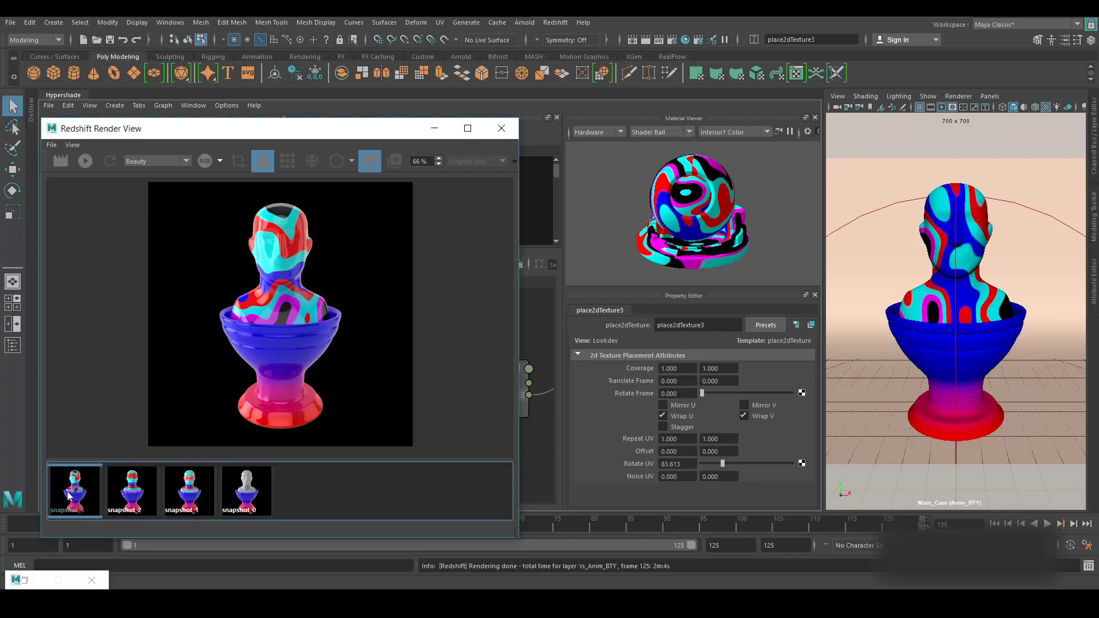
click(68, 496)
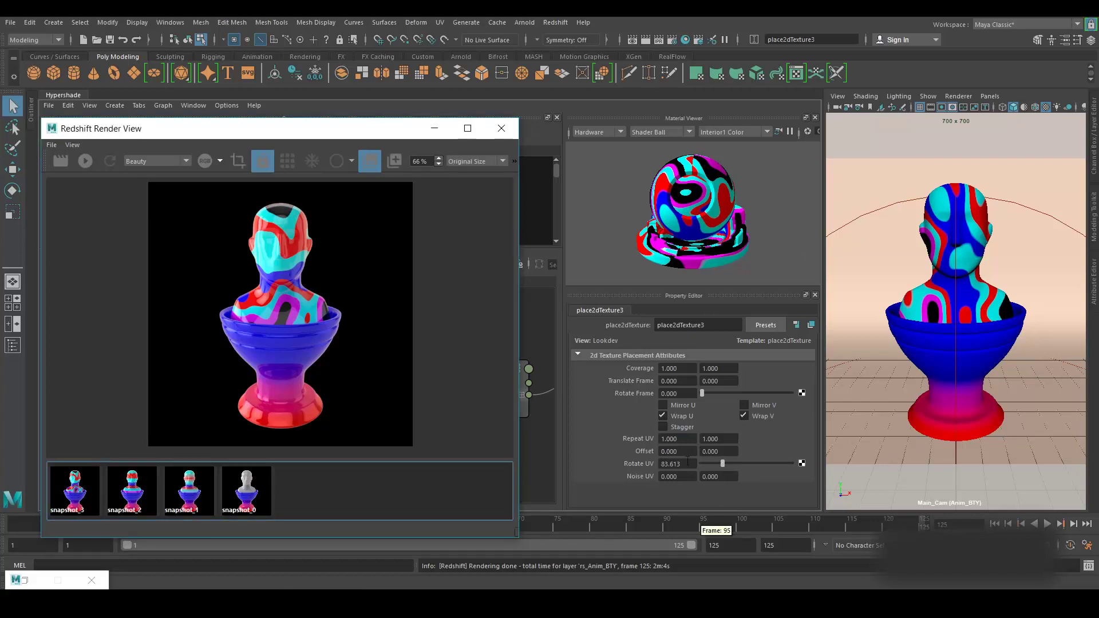
click(435, 131)
Step: Set ramp2's Noise Freq to 0.15 and bring back the Redshift Render View
scroll(372, 338, down, 2)
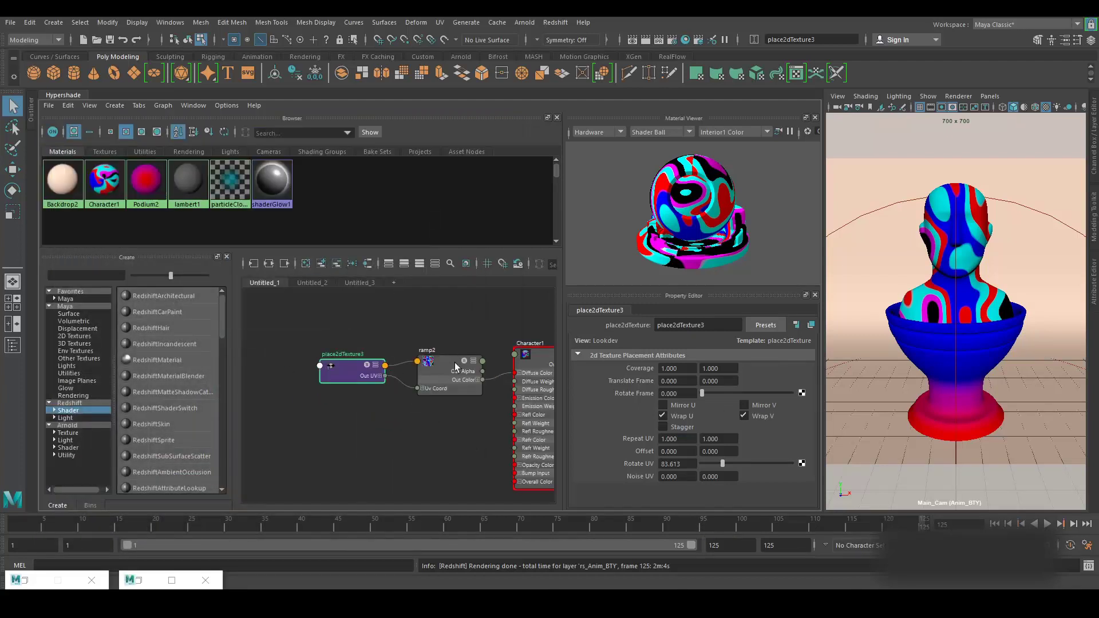
click(451, 367)
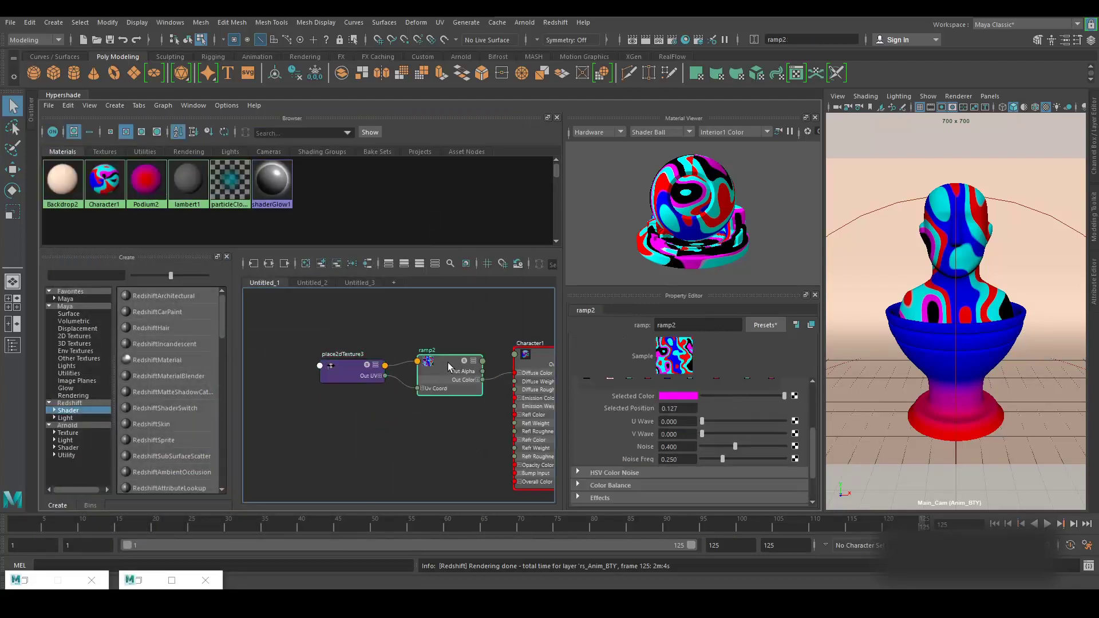
double_click(688, 461)
text(.)
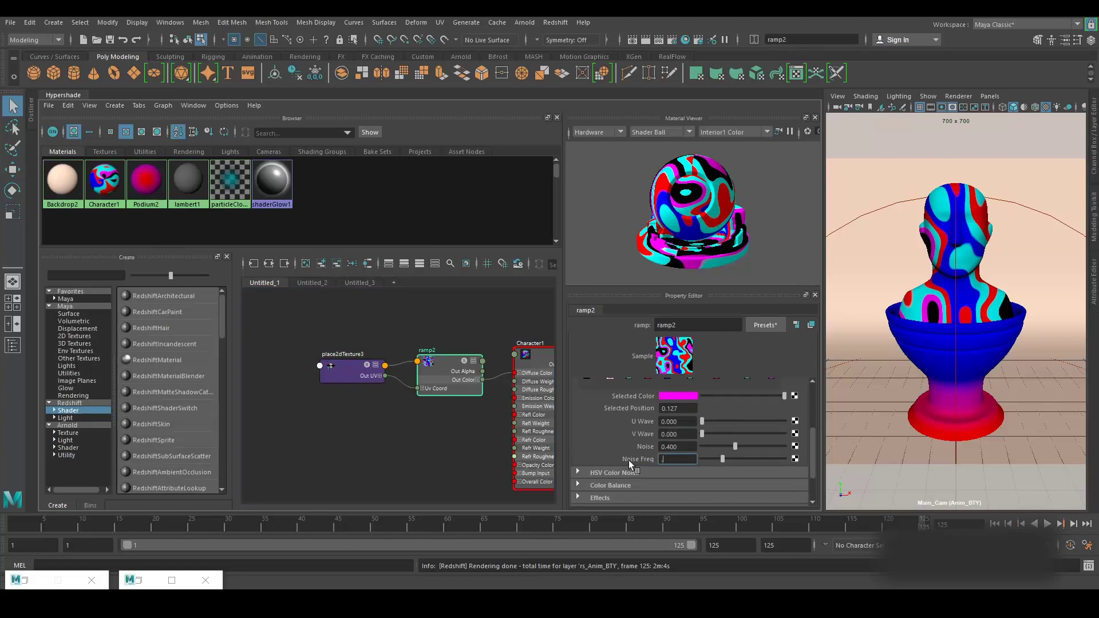
text(150)
key(Return)
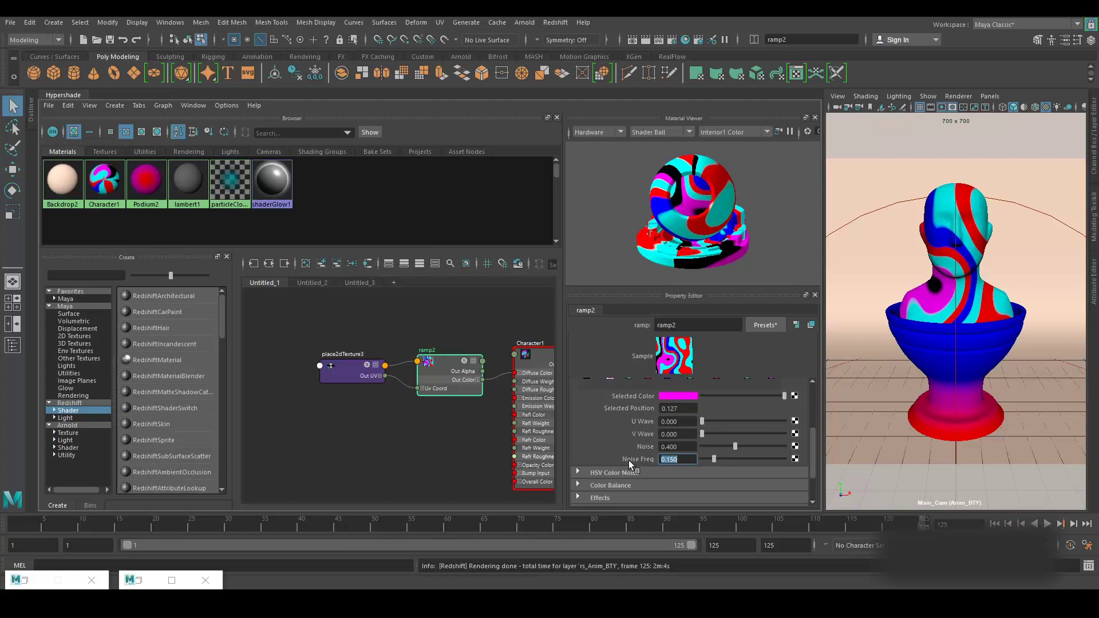
click(142, 583)
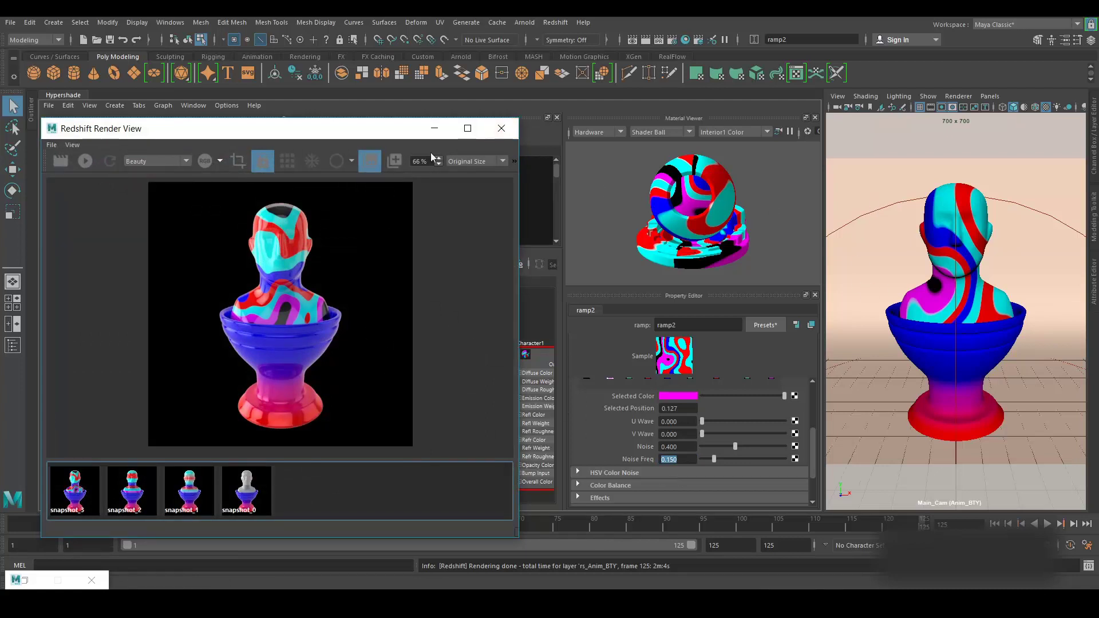
Step: Re-render the broader-swirl bust, compare it with snapshot_3, and keep it as snapshot_4
drag(376, 130, 571, 120)
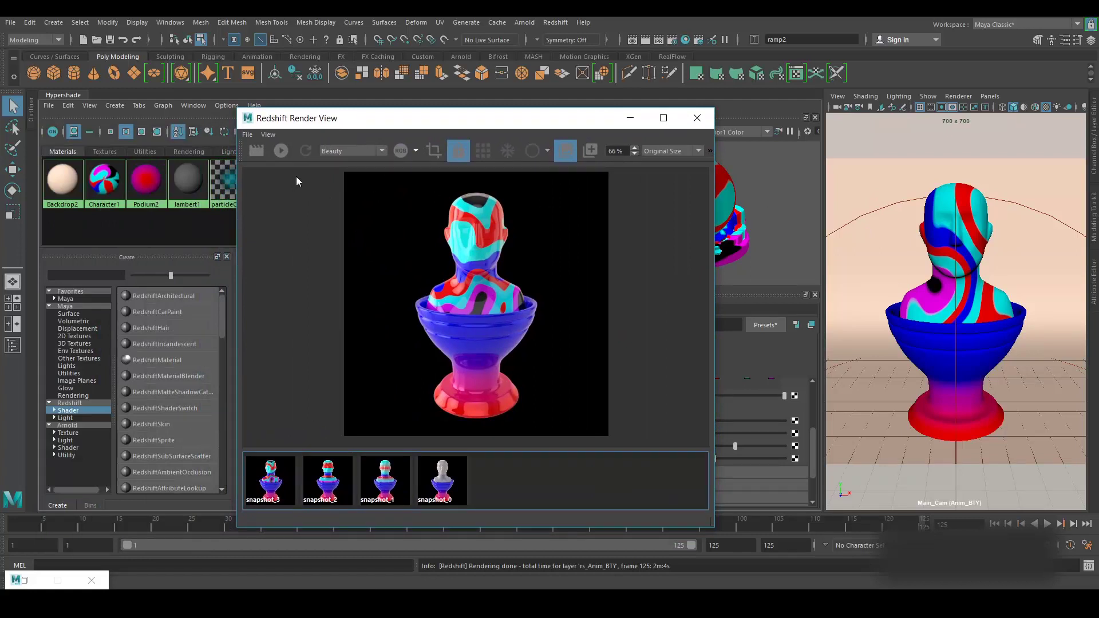
click(262, 156)
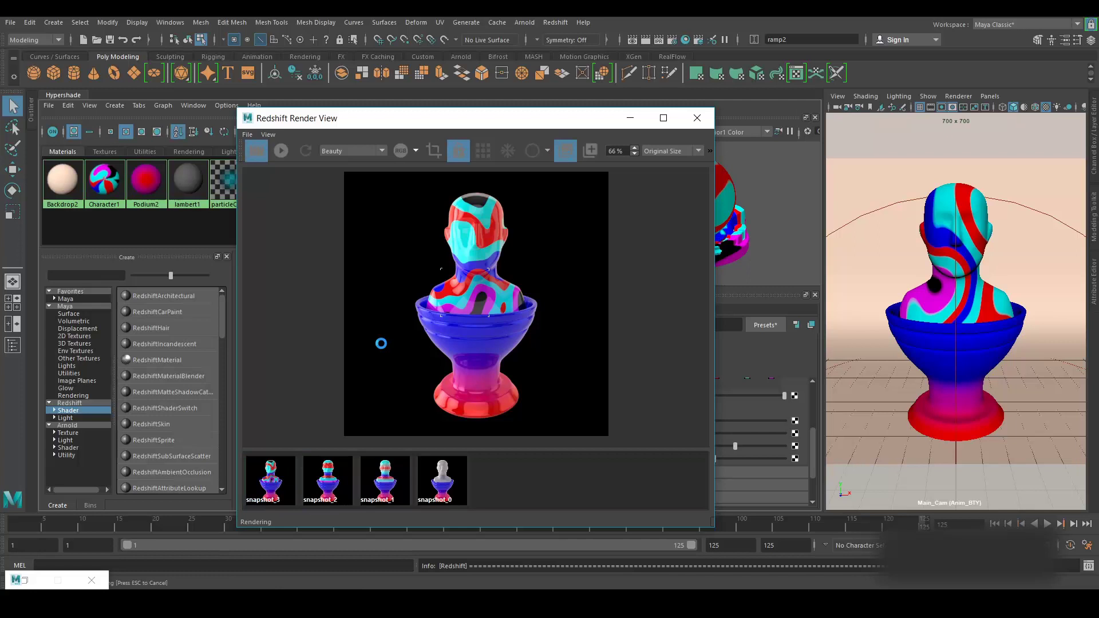
click(268, 485)
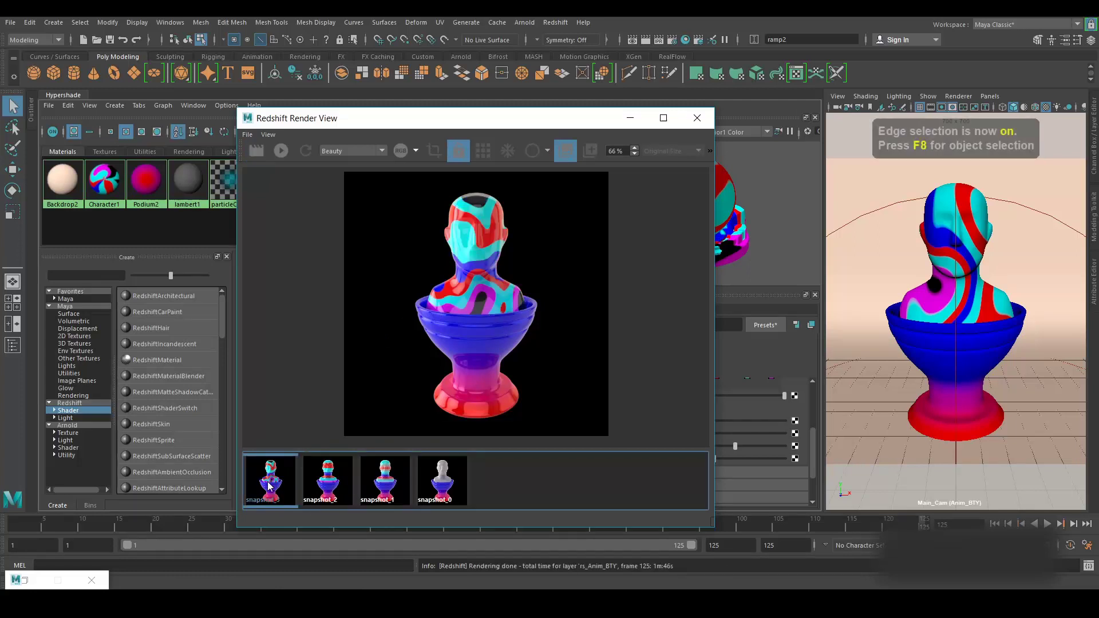
click(268, 485)
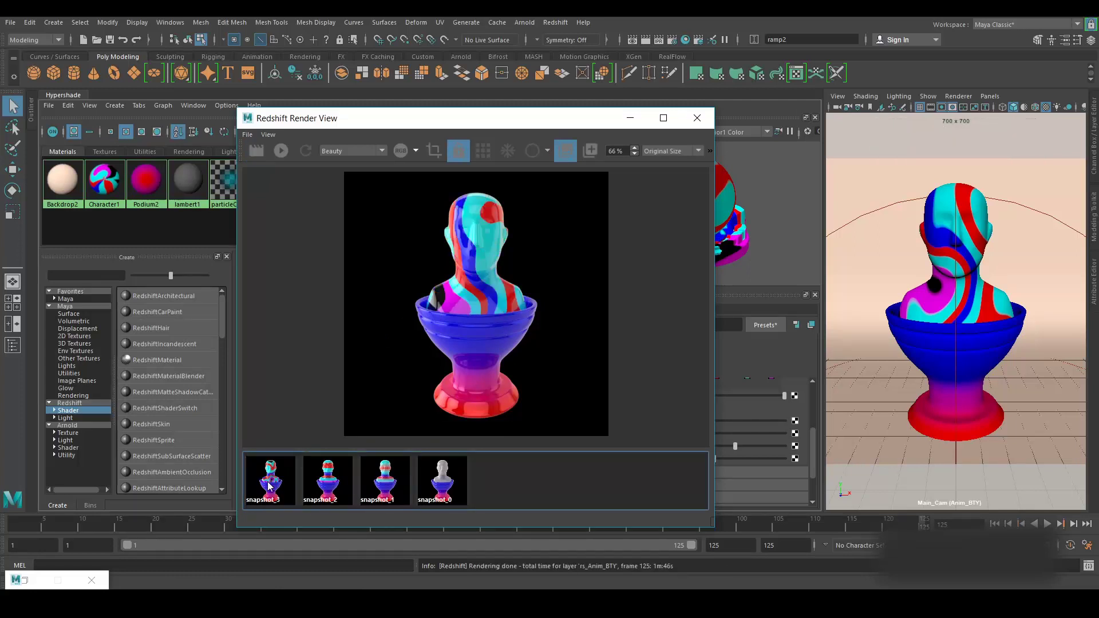
click(588, 150)
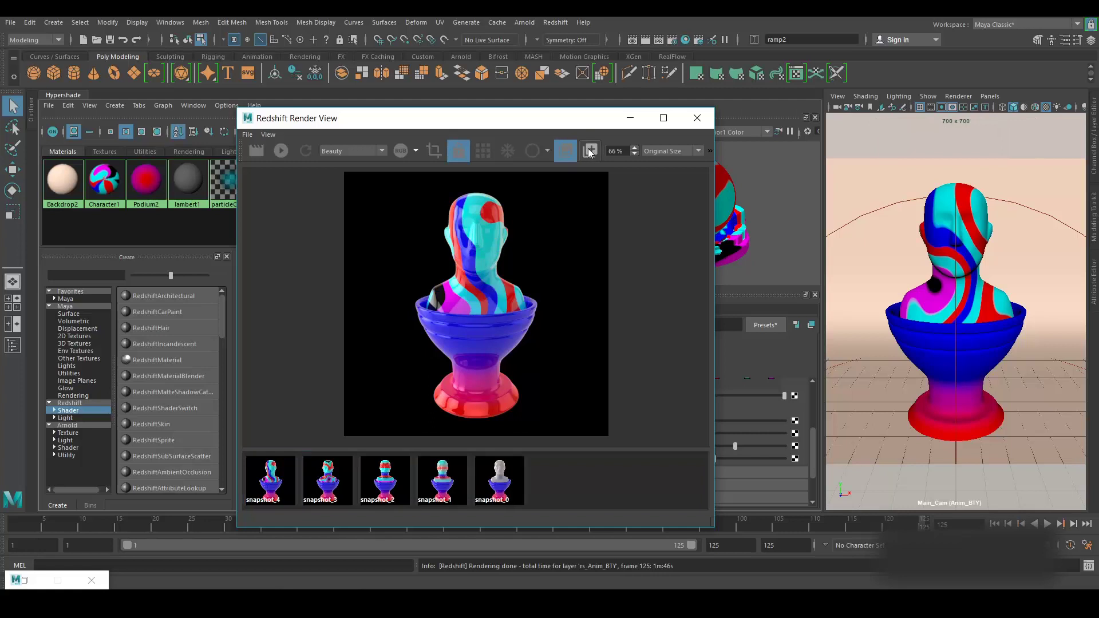
Step: On frame 1, key ramp2's Noise at 0.400 and Noise Freq at 0.150
click(630, 119)
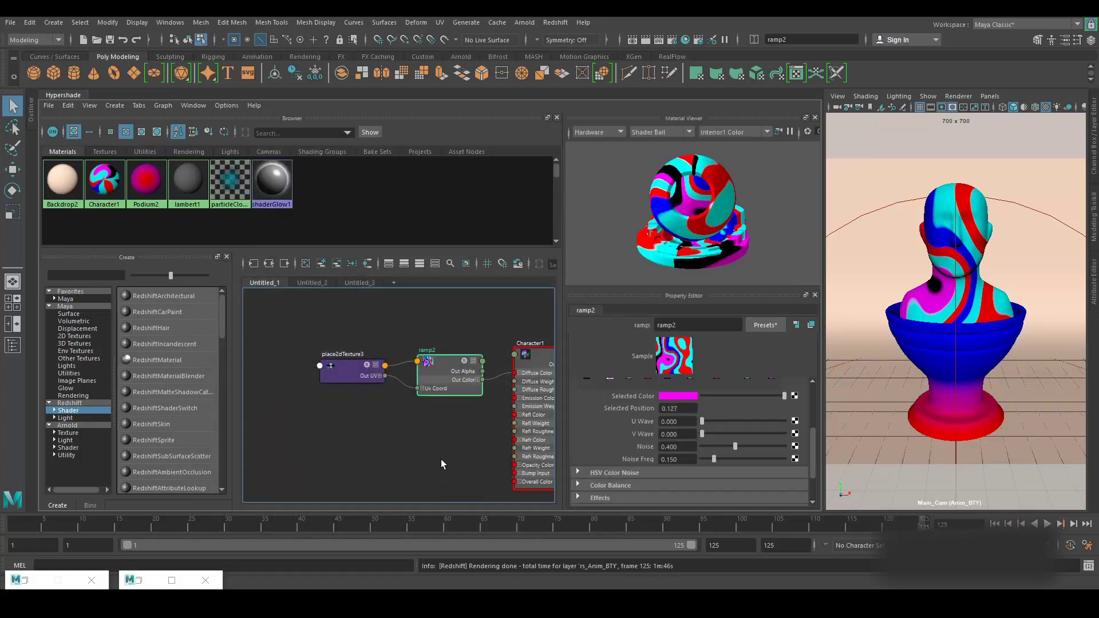
alt+middle_drag(450, 432, 424, 428)
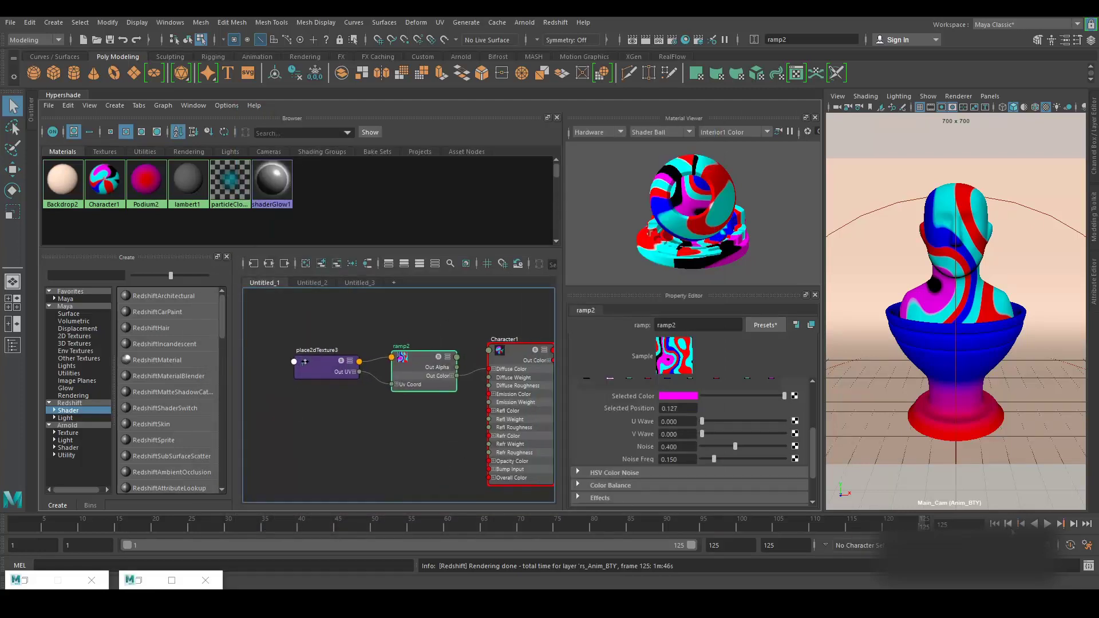
click(994, 523)
right_click(672, 447)
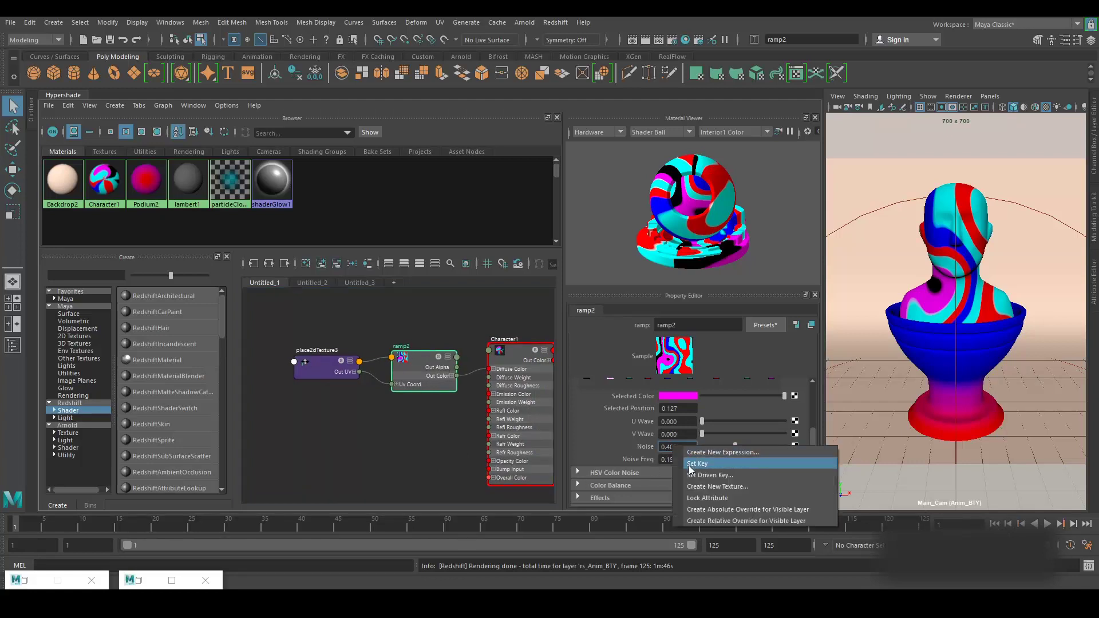
click(690, 465)
right_click(673, 460)
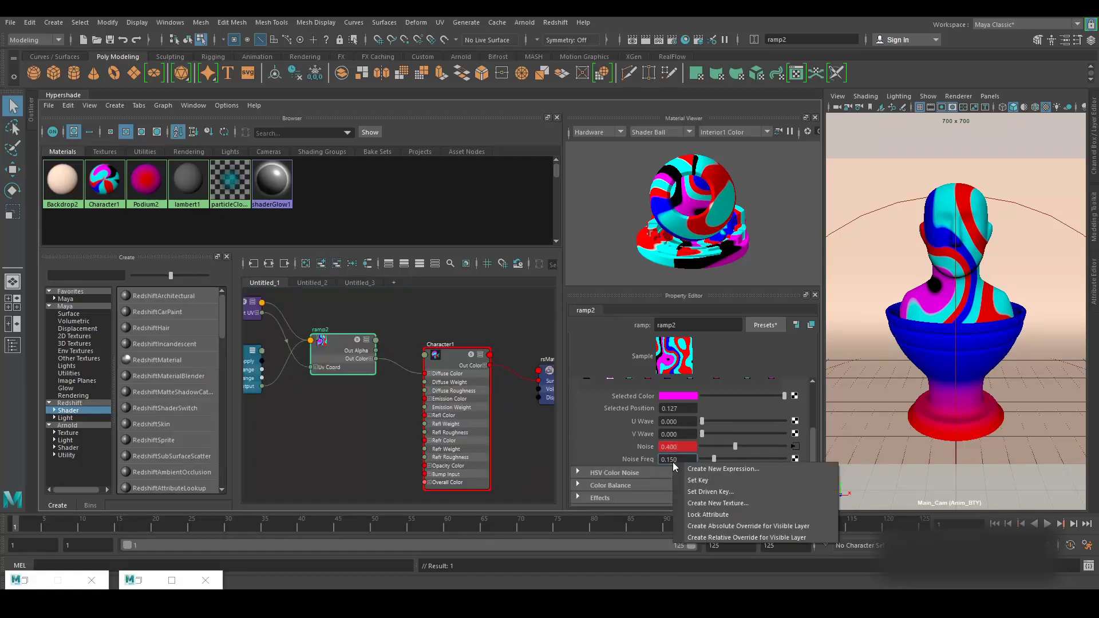
click(709, 480)
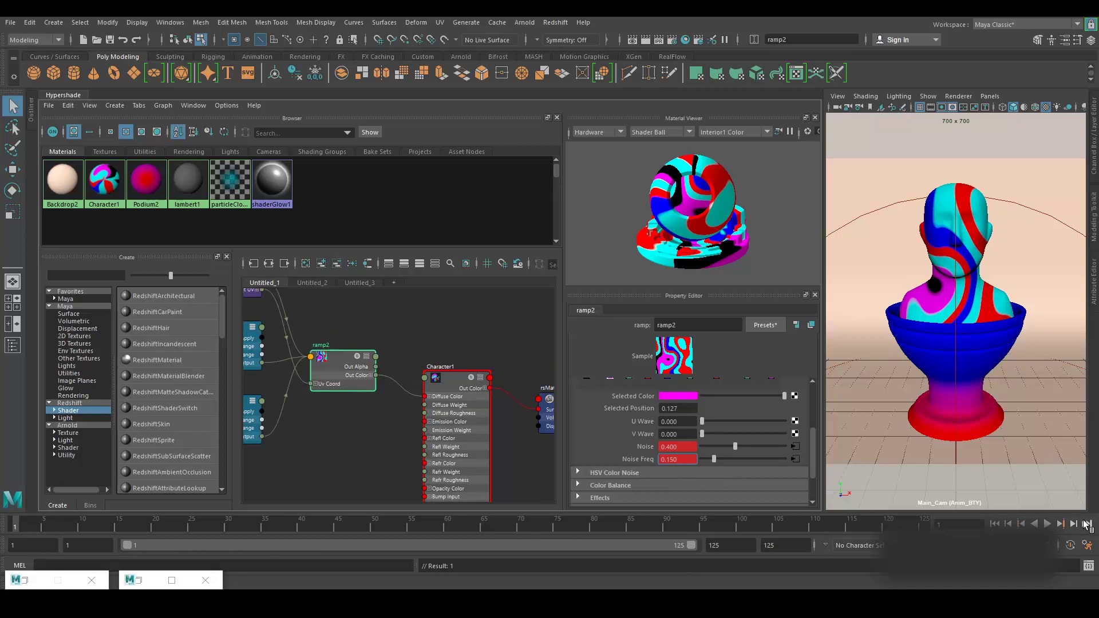
Step: On frame 125, set ramp2's Noise to 2.000 and key it
click(1086, 523)
click(682, 446)
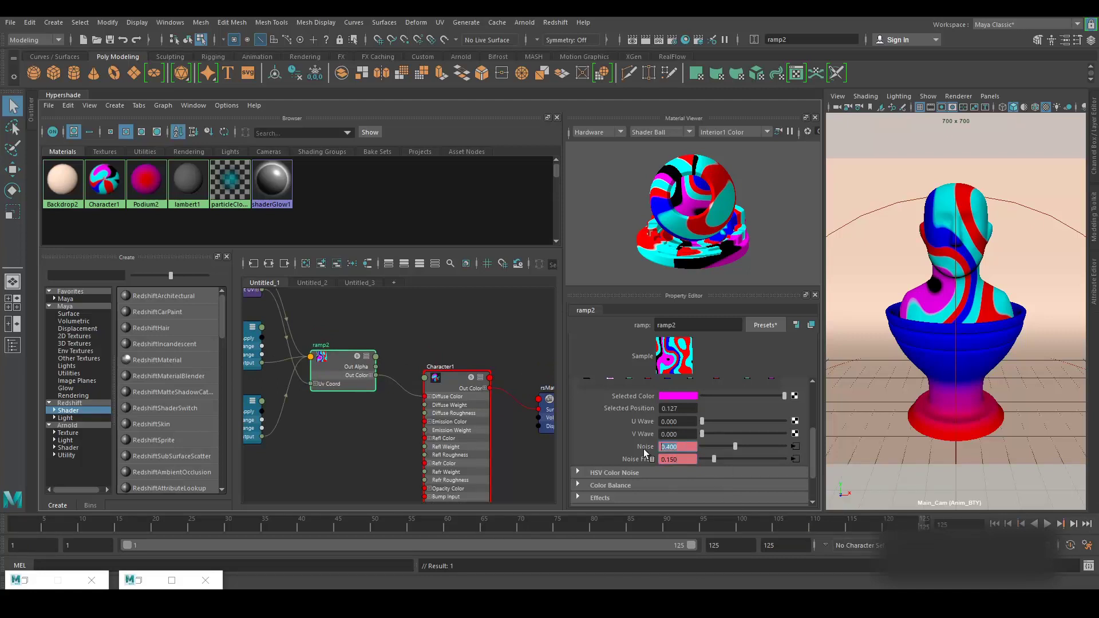
text(2)
key(Return)
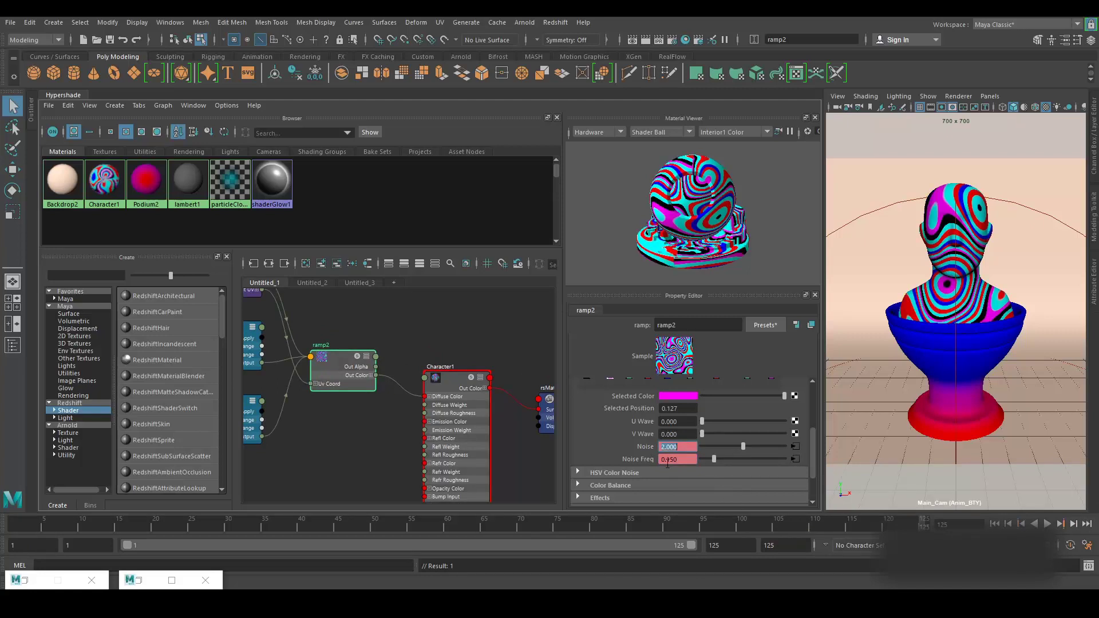
right_click(678, 447)
click(703, 463)
Step: Key Noise Freq at 0.190 on frame 125, then scrub from frame 1 to preview
click(694, 459)
text(.19)
key(Return)
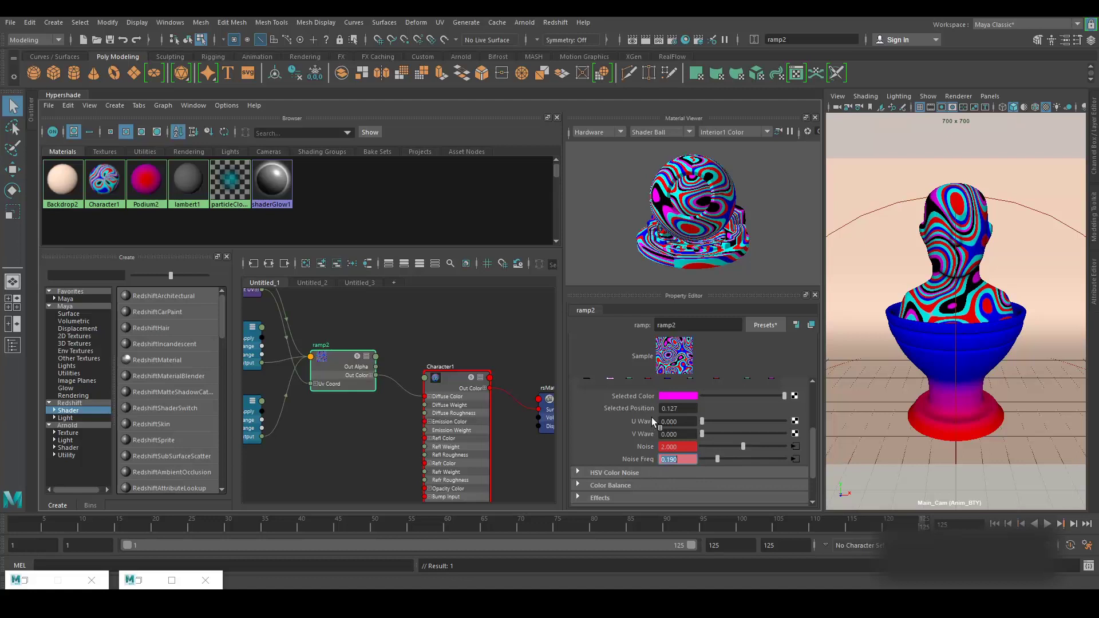
right_click(685, 459)
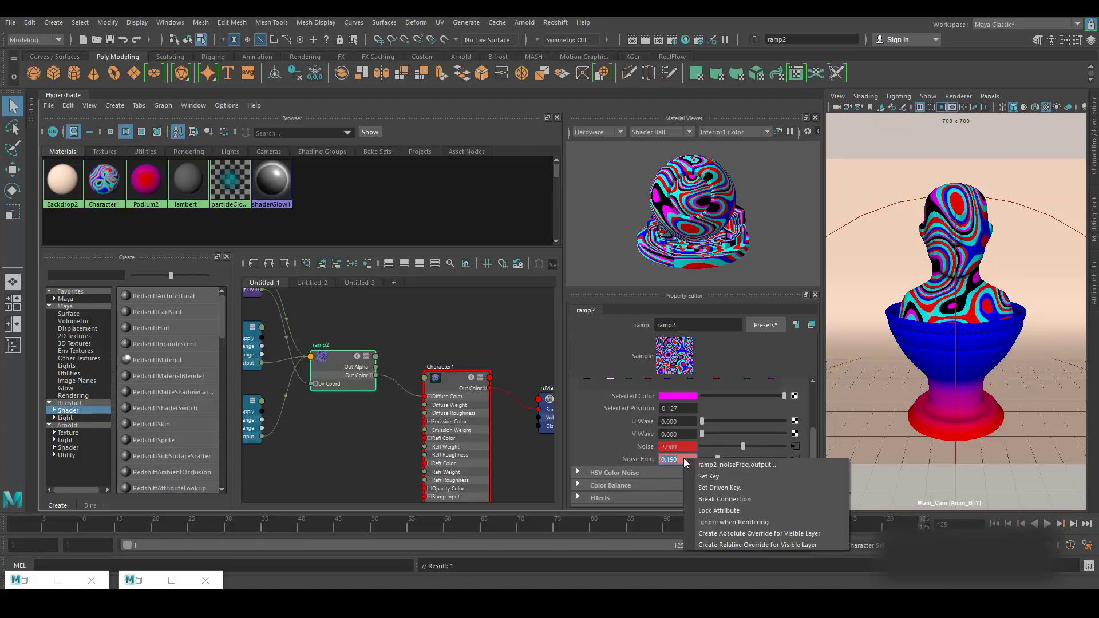
click(716, 478)
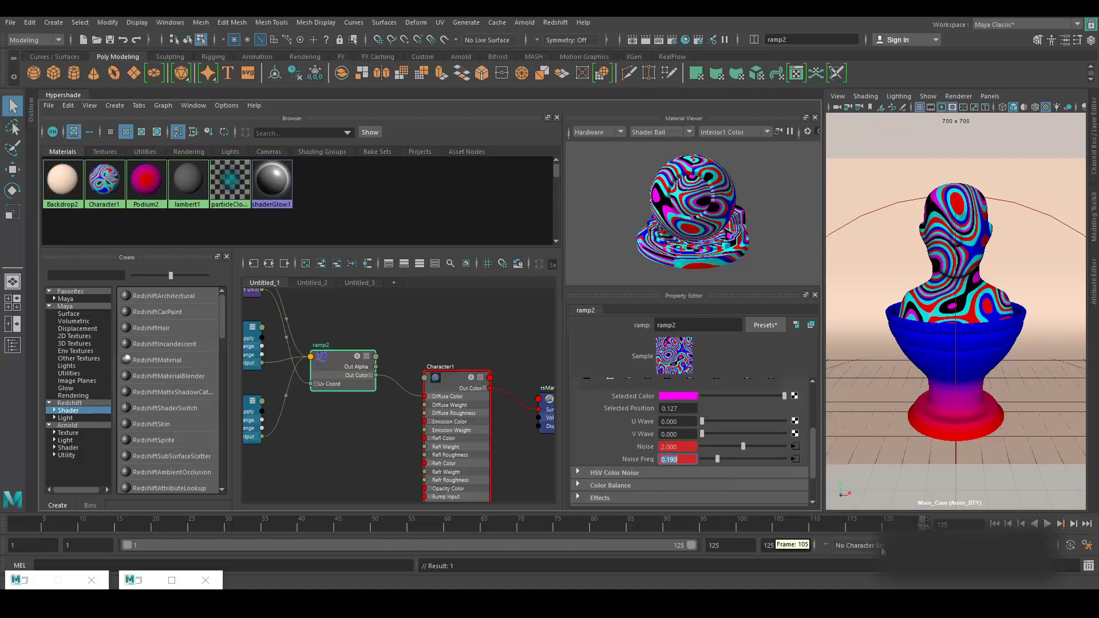
click(1007, 525)
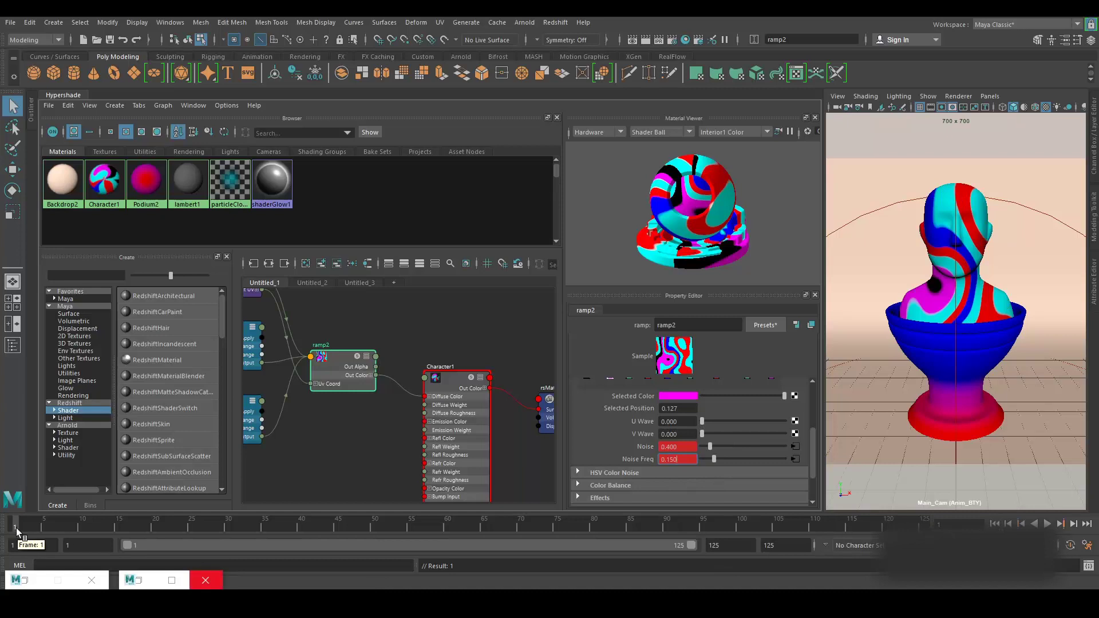
mouse_move(16, 527)
mouse_down()
mouse_move(786, 545)
mouse_move(14, 550)
mouse_up()
Step: Select place2dTexture3 and key Rotate UV at 83.613 on frame 1
alt+middle_drag(370, 445, 438, 504)
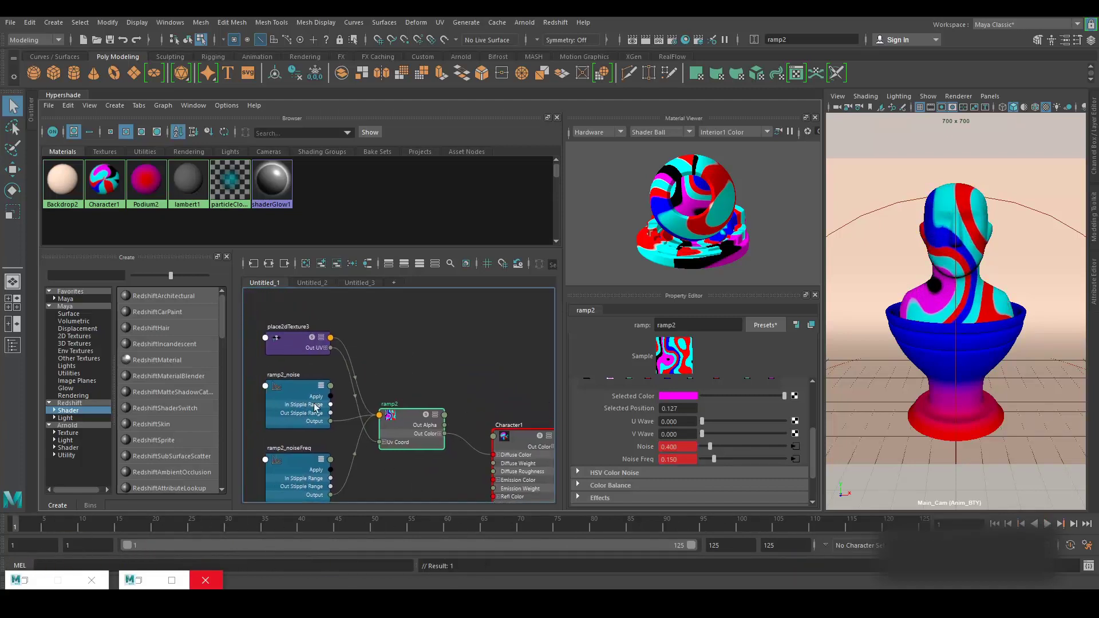
click(293, 348)
alt+middle_drag(453, 387, 398, 356)
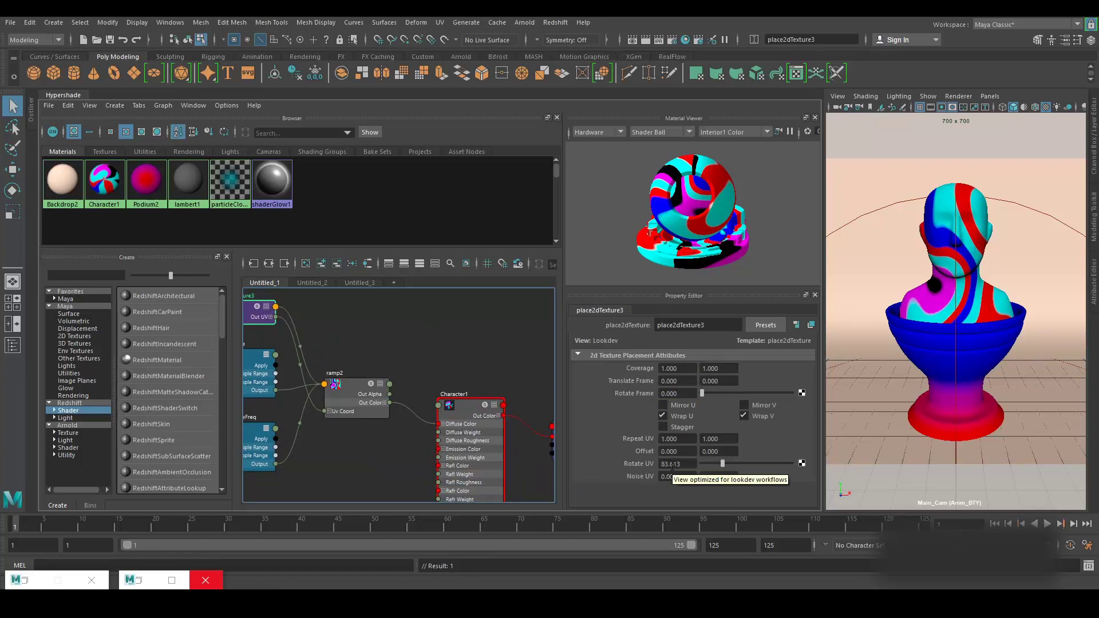
right_click(673, 465)
click(695, 483)
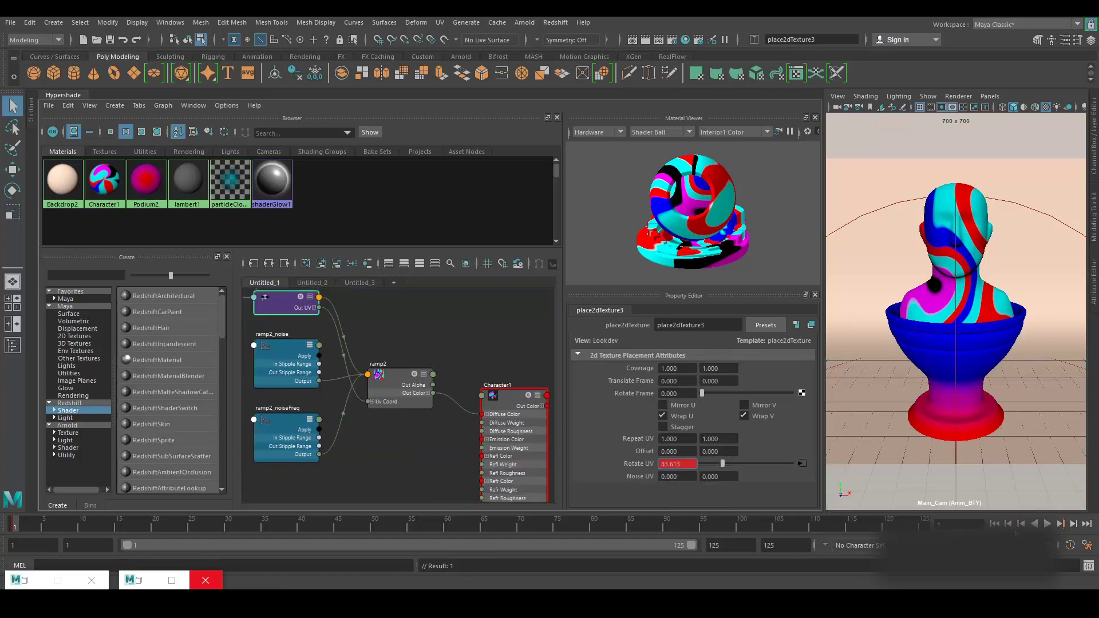
Step: Key Rotate UV at 150 on frame 125 and scrub to preview the rotation
click(1086, 524)
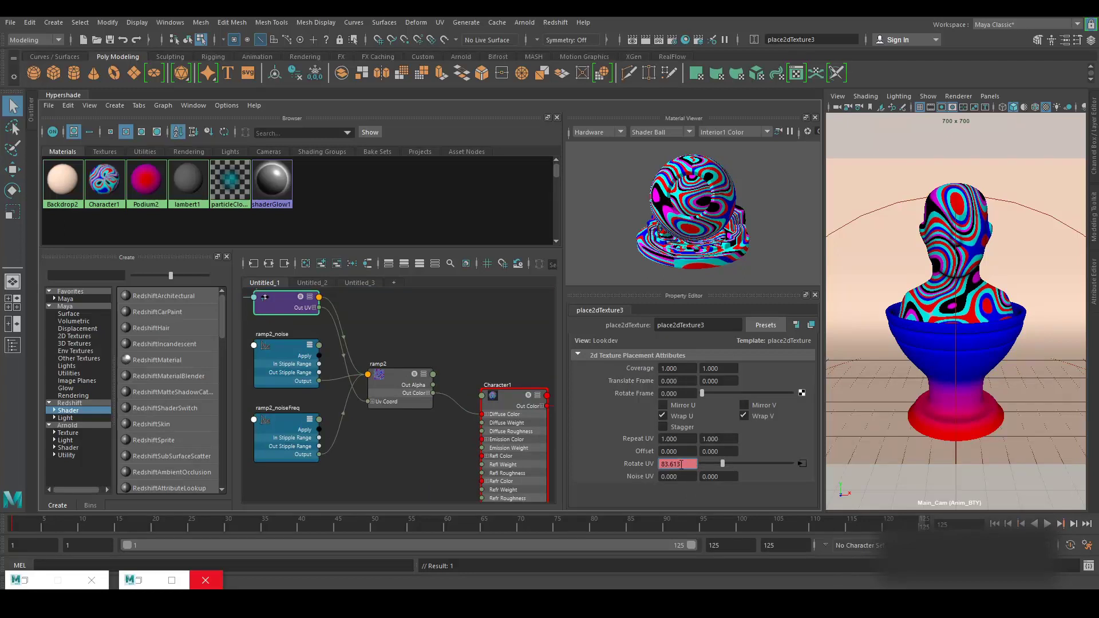
drag(681, 464, 628, 467)
text(150)
key(Return)
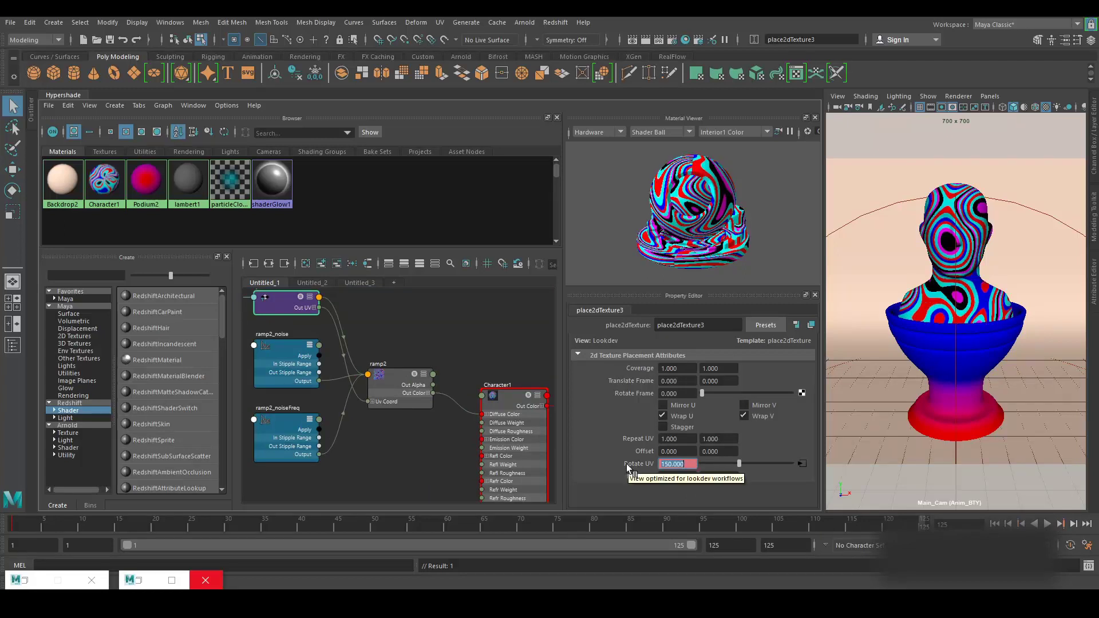
right_click(669, 464)
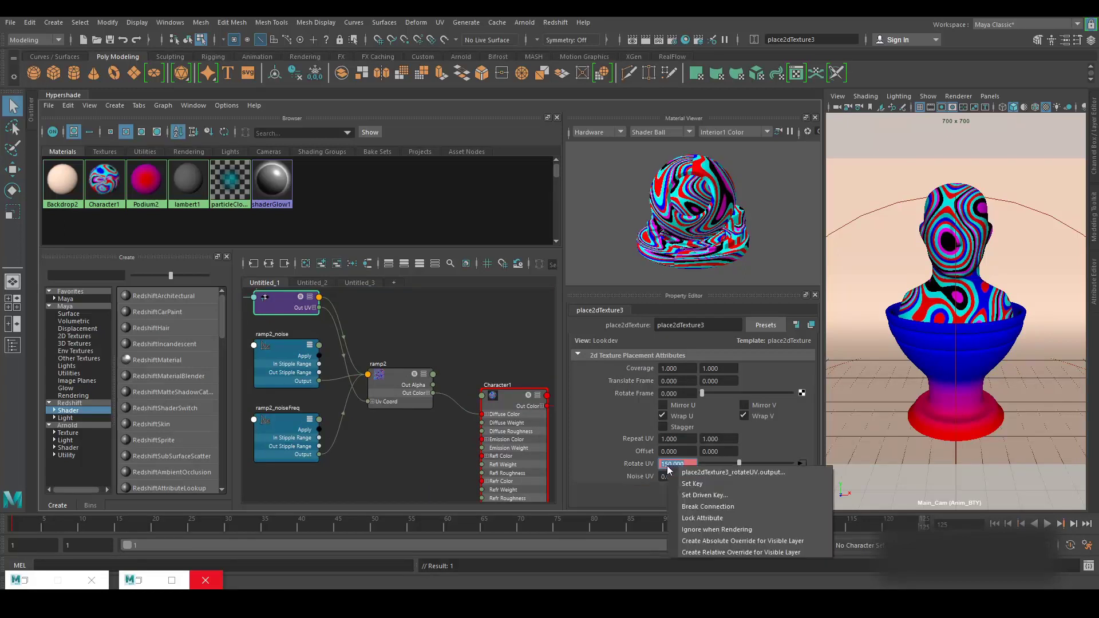
click(710, 483)
click(994, 524)
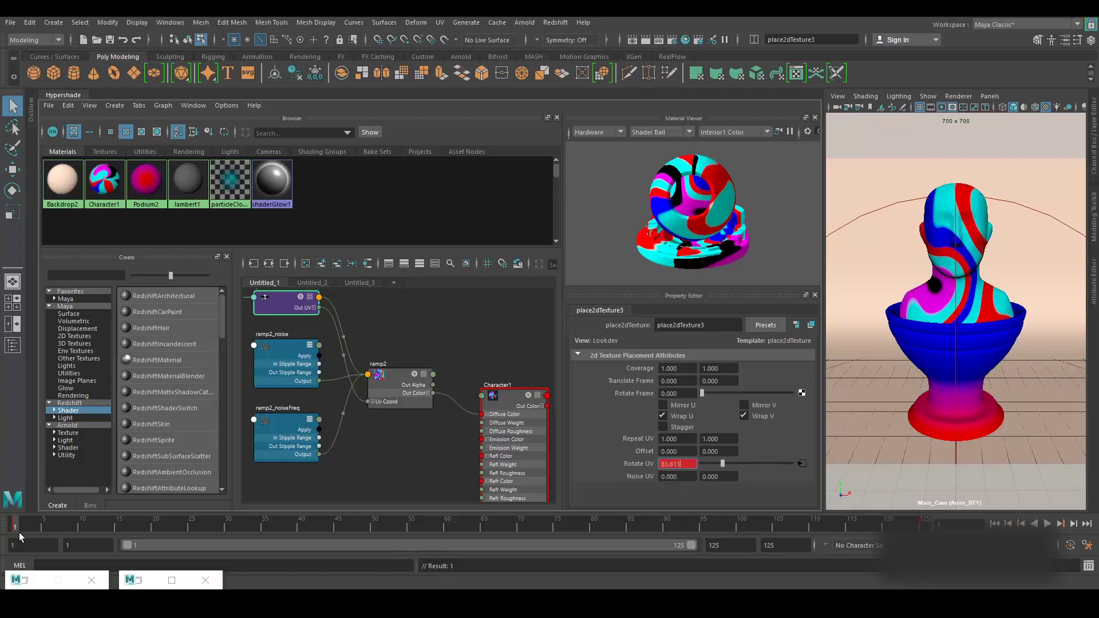
click(71, 530)
drag(72, 530, 12, 518)
Step: Key Rotate Frame at 0 on frame 1 and 30 on frame 125, then scrub
right_click(684, 394)
click(716, 414)
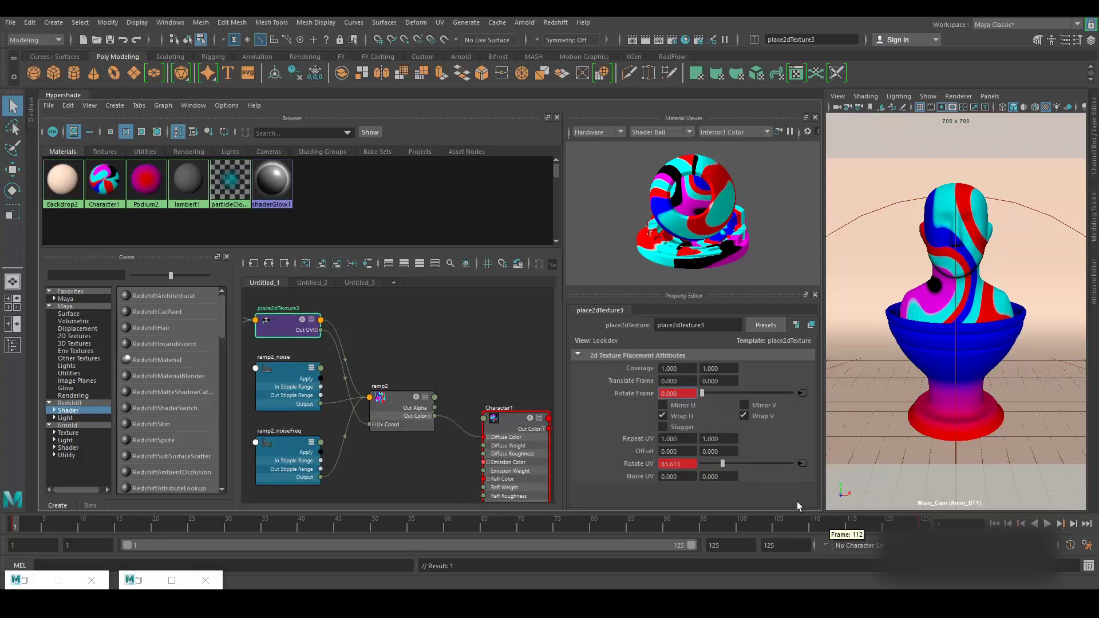
click(1086, 524)
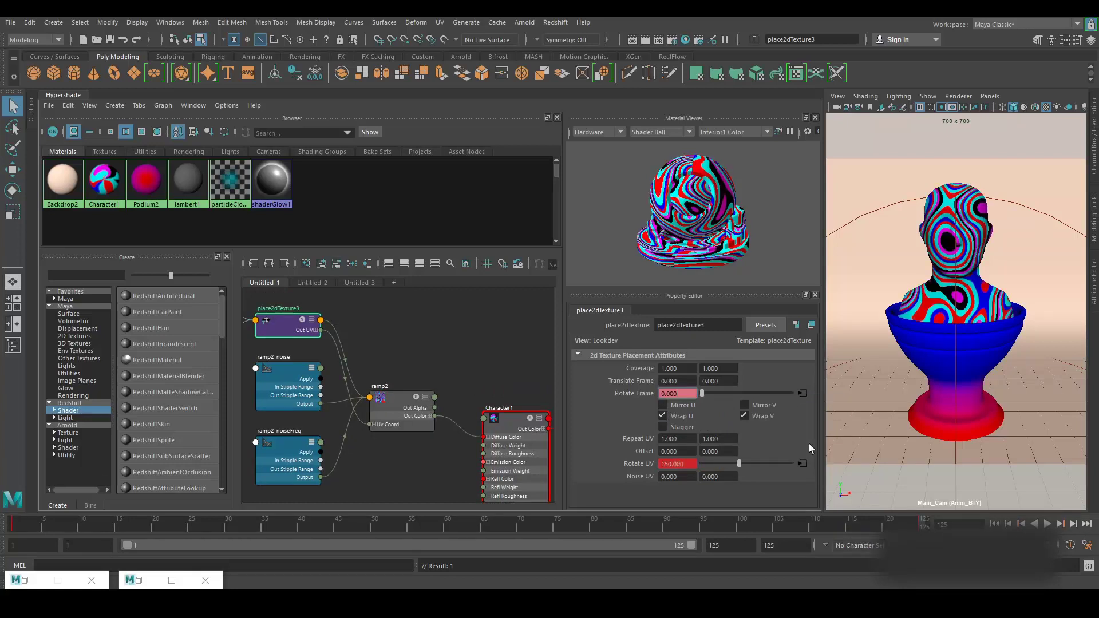
text(30)
key(Return)
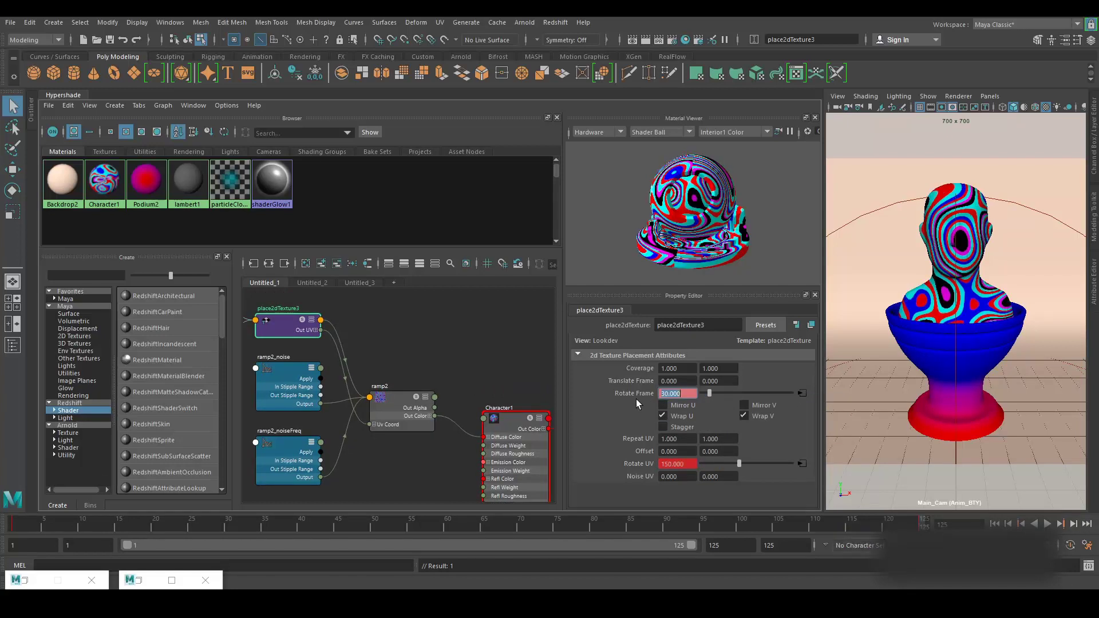
right_click(685, 392)
click(710, 408)
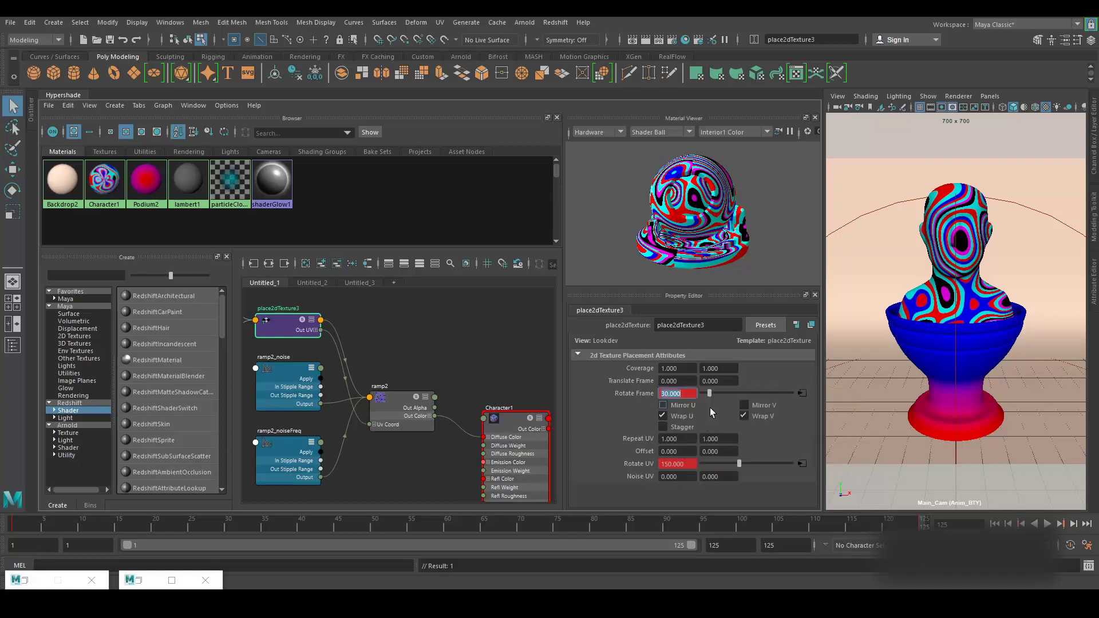
click(994, 523)
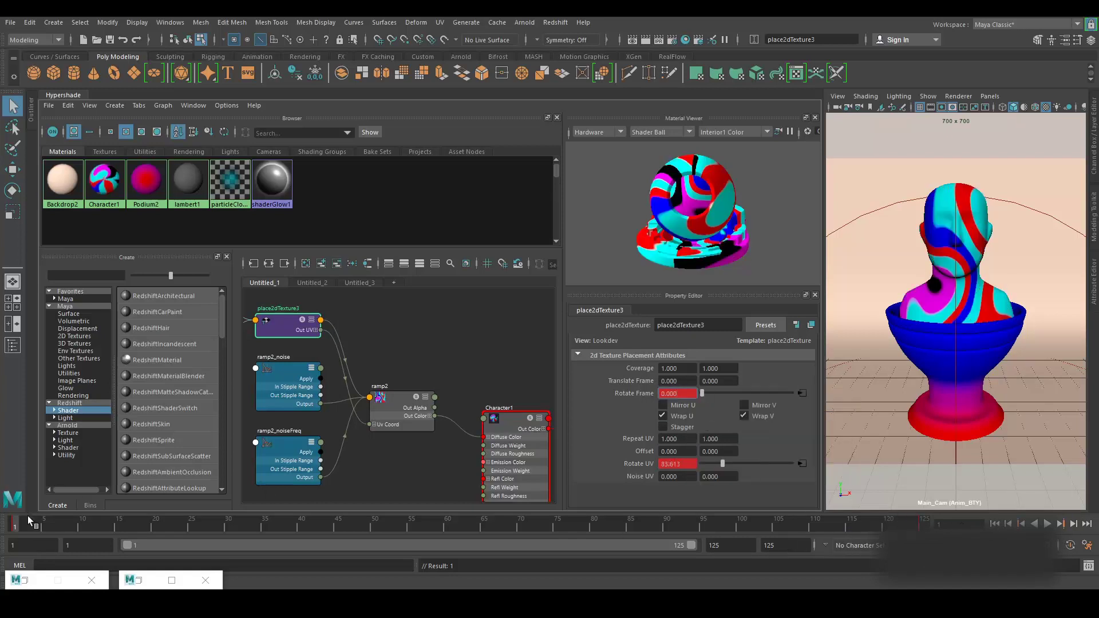
mouse_move(29, 521)
mouse_down()
mouse_move(916, 525)
mouse_move(14, 524)
mouse_up()
Step: Select all keys on both rotation curves in the animation curve editor
click(170, 22)
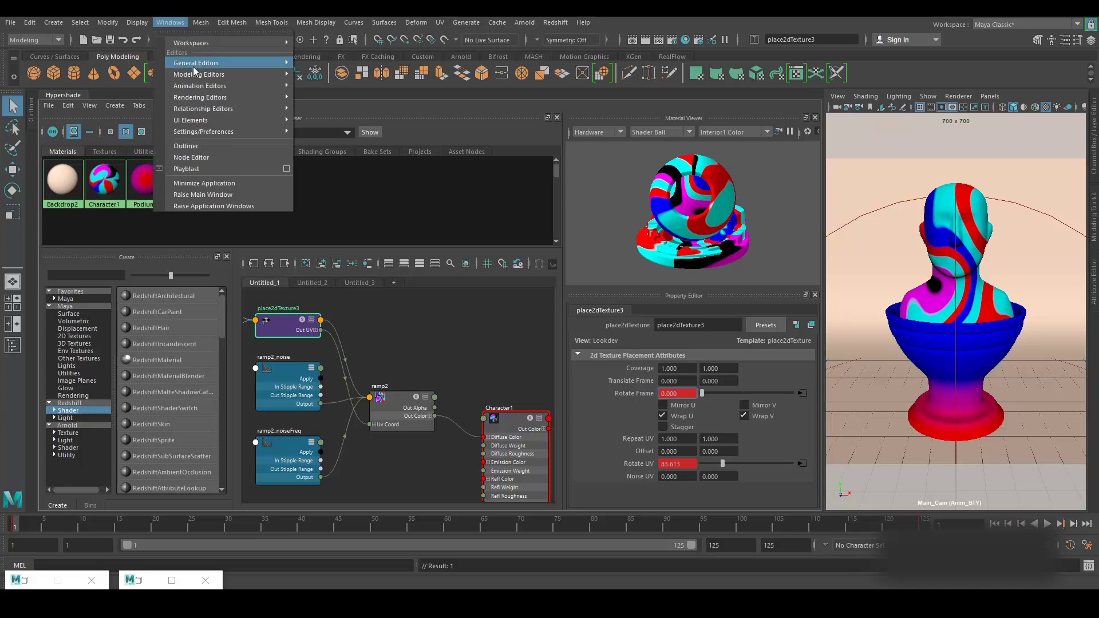
mouse_move(200, 87)
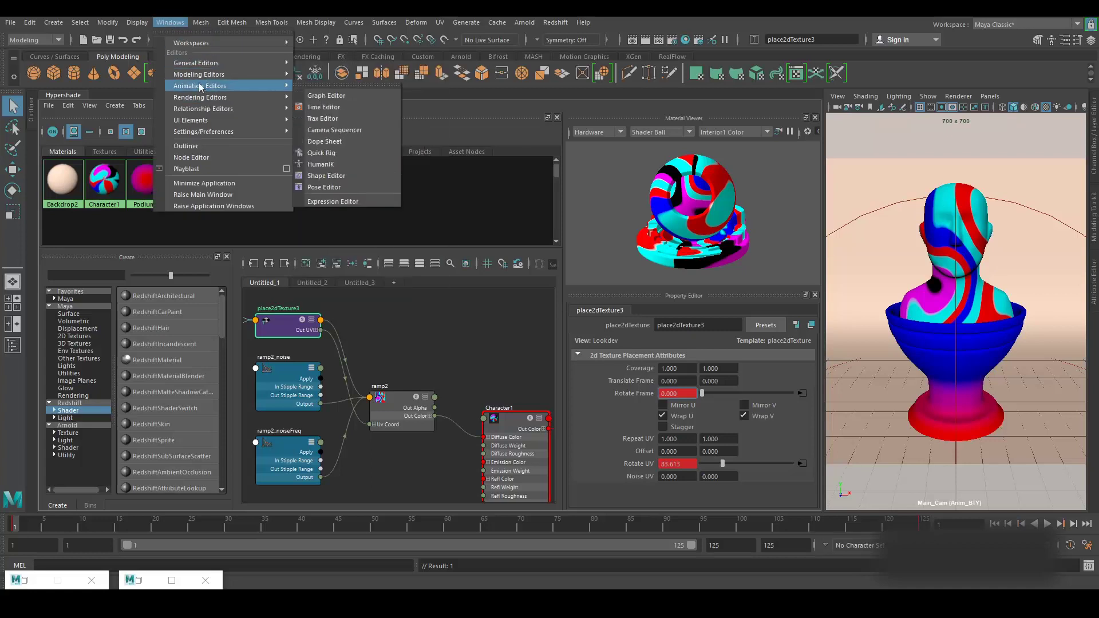
click(332, 97)
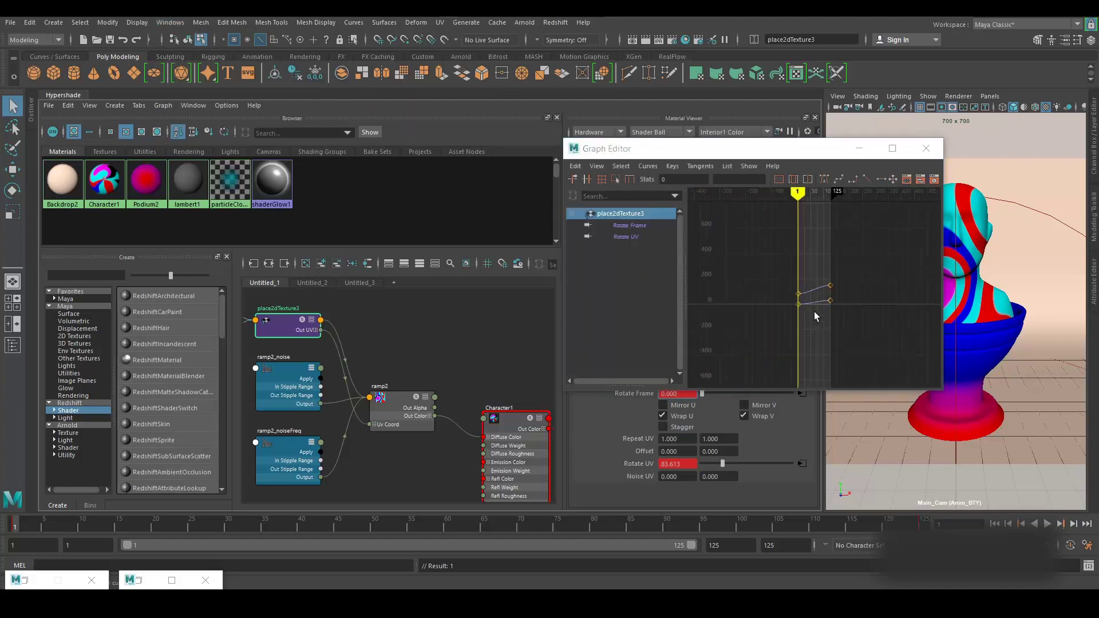
drag(768, 259, 856, 320)
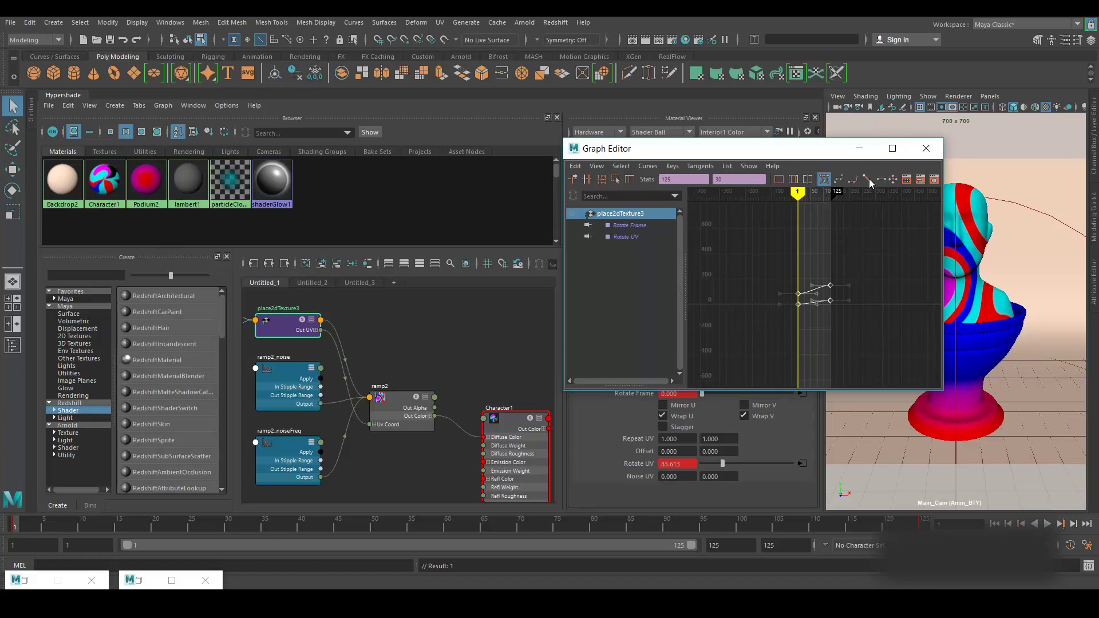
click(927, 149)
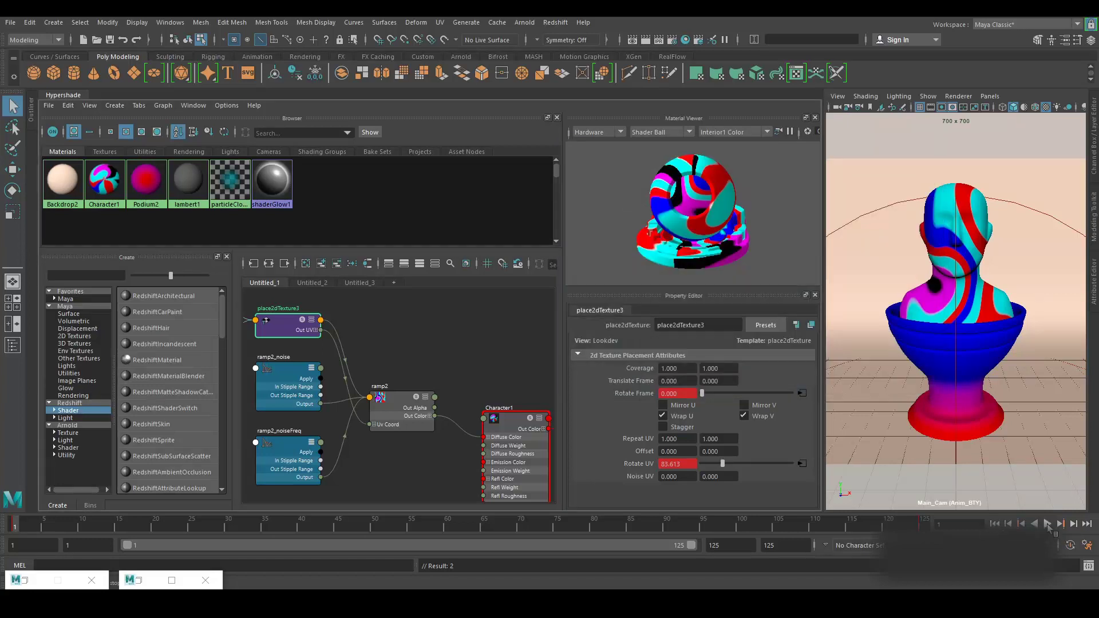
Step: Play back the animation, stop at frame 1, and save the scene with Ctrl+S
click(1048, 525)
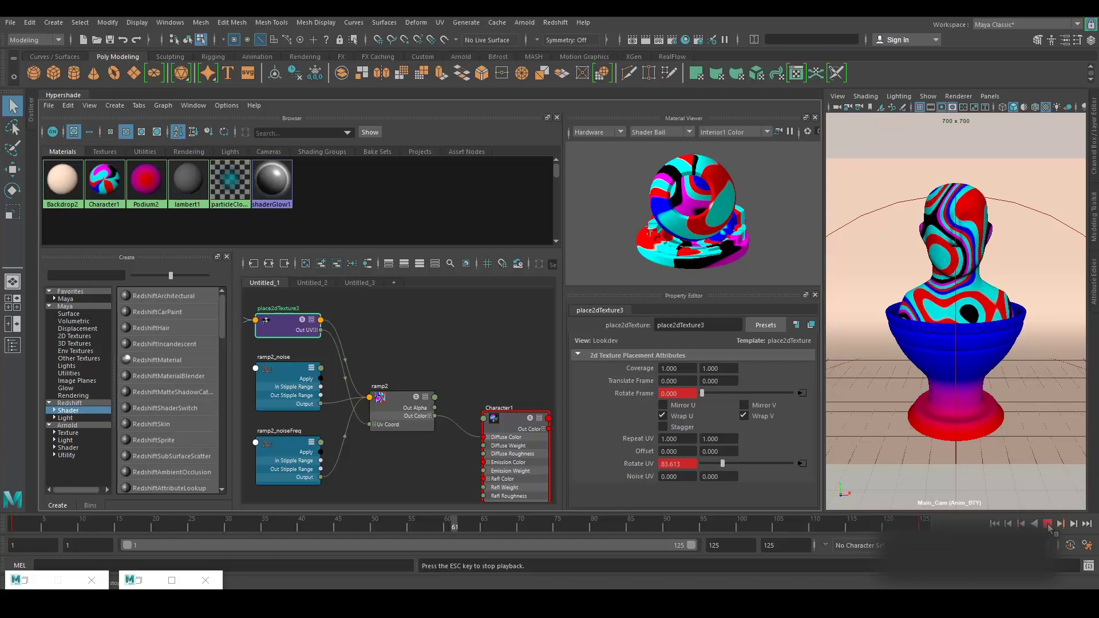
click(1048, 524)
click(996, 523)
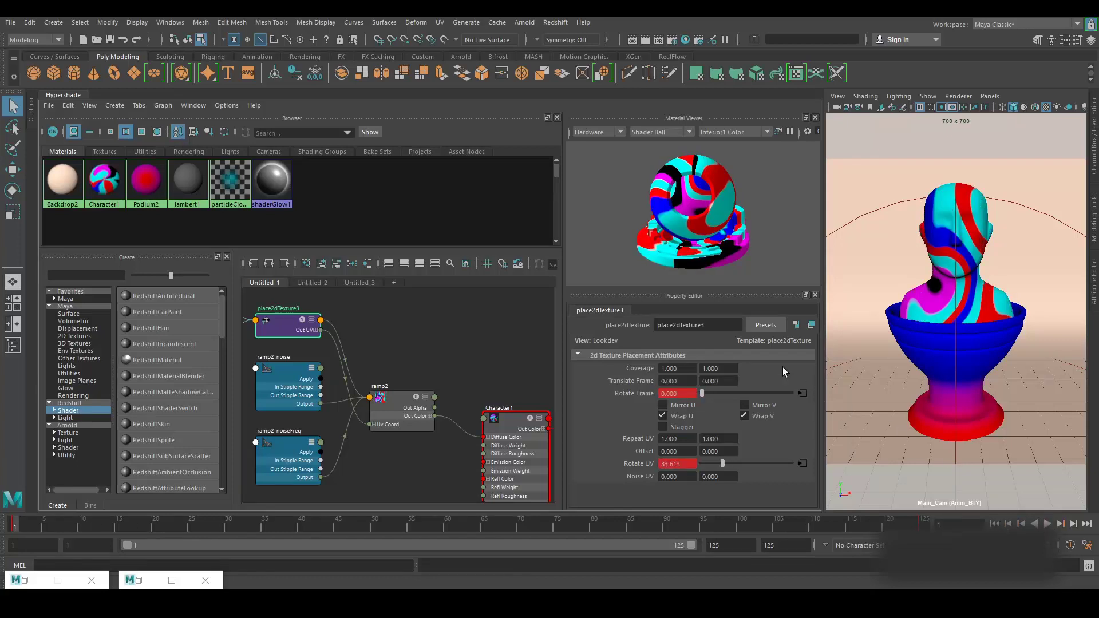
key(ctrl+s)
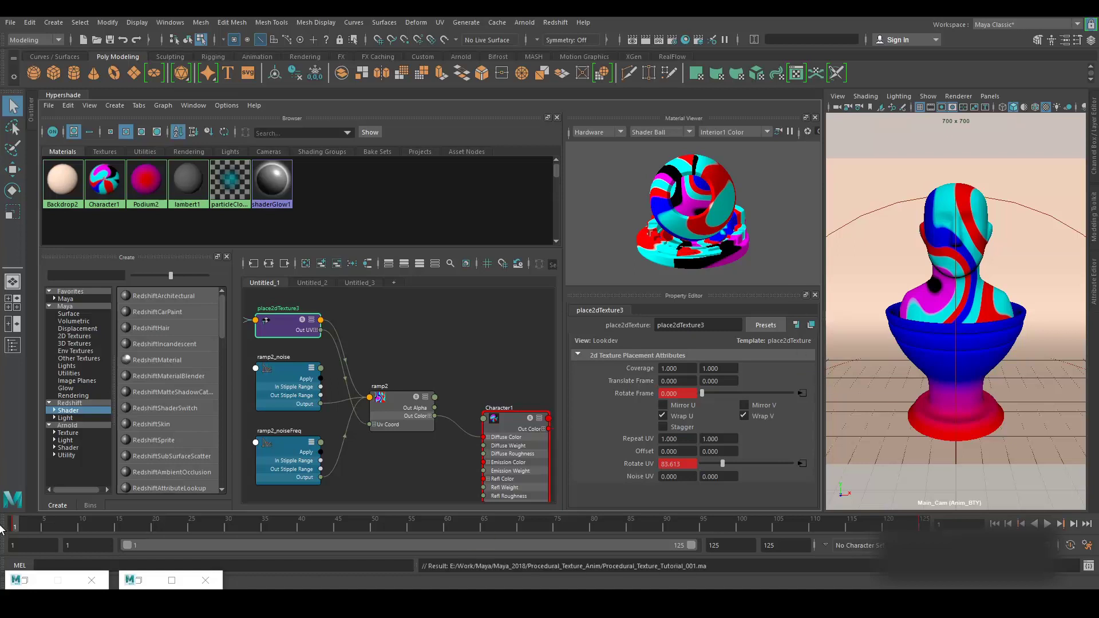
key(alt+v)
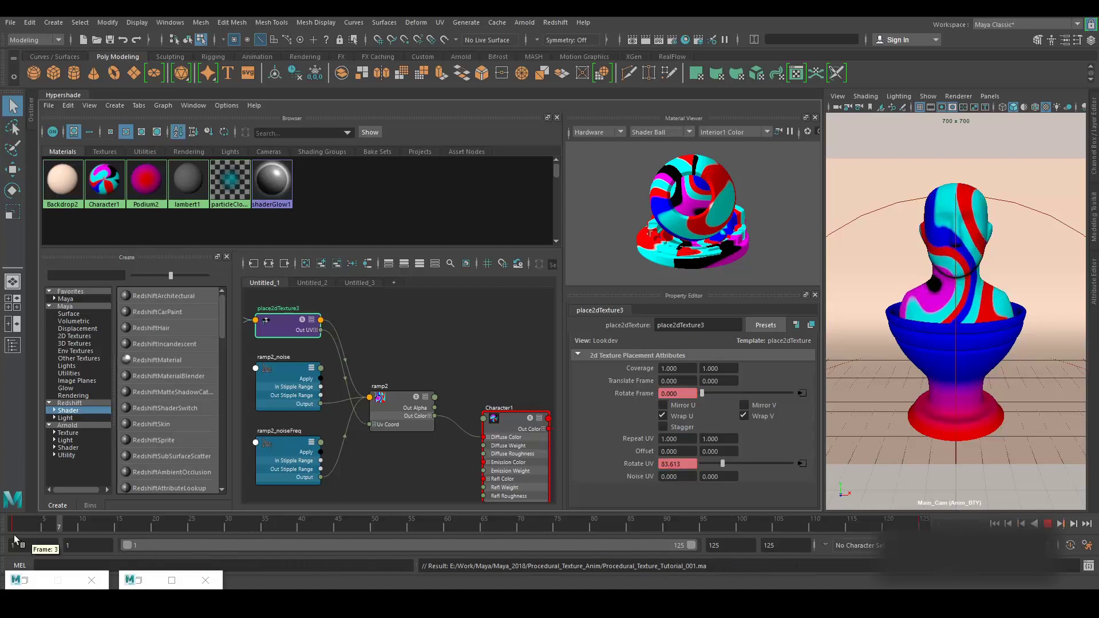
key(alt+v)
Step: Play Procedural_Texture_BTY from the Preview folder in VLC, quit VLC, and minimize File Explorer
click(463, 587)
click(379, 192)
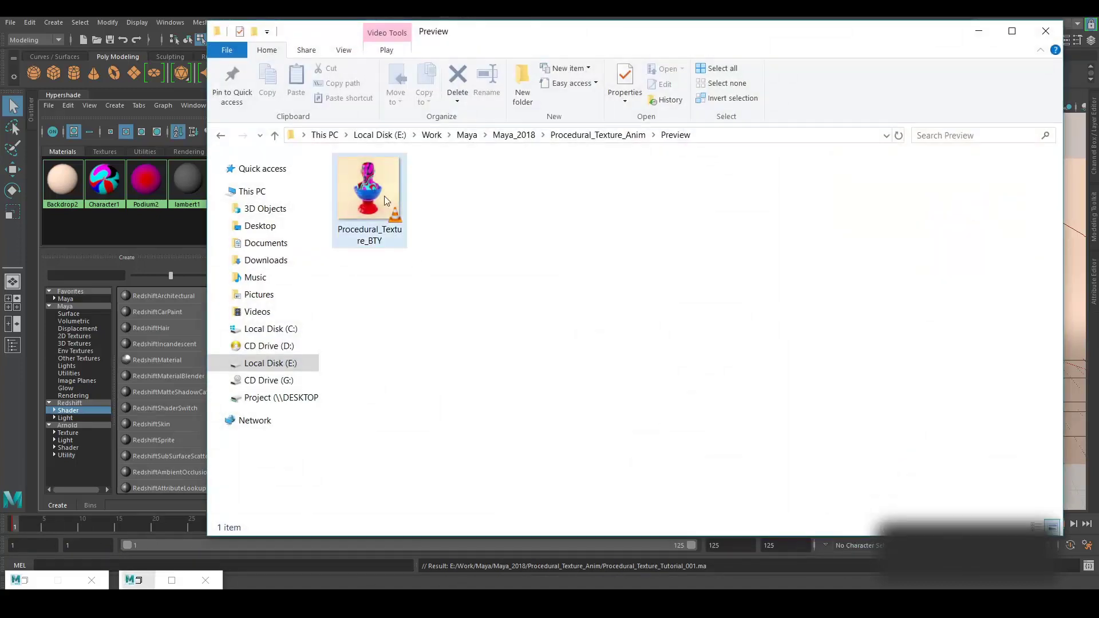
double_click(379, 191)
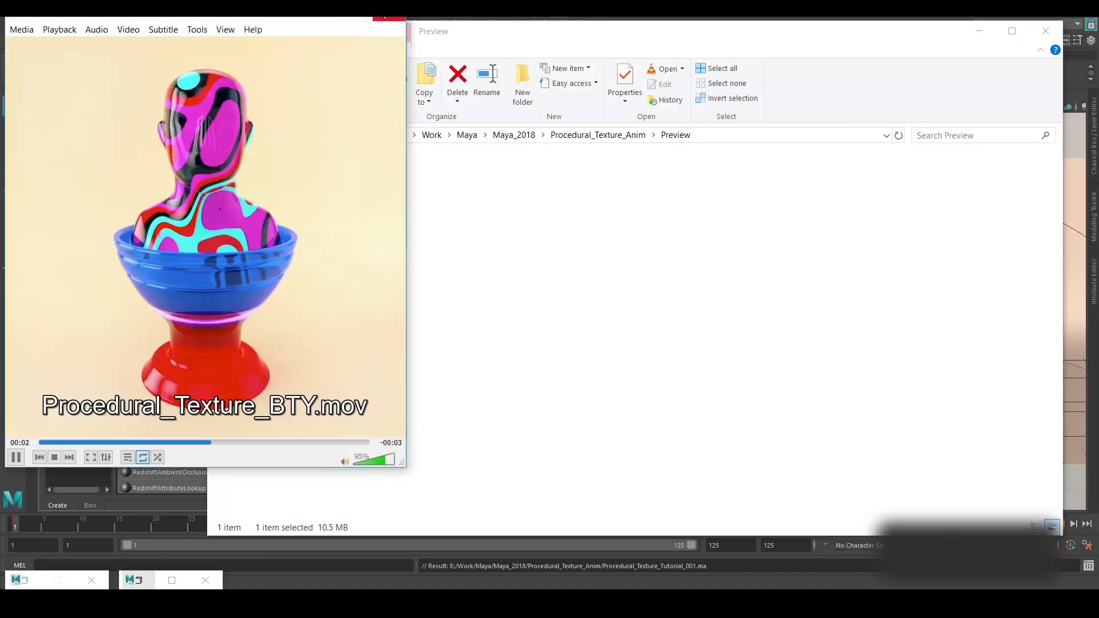
key(ctrl+q)
click(979, 30)
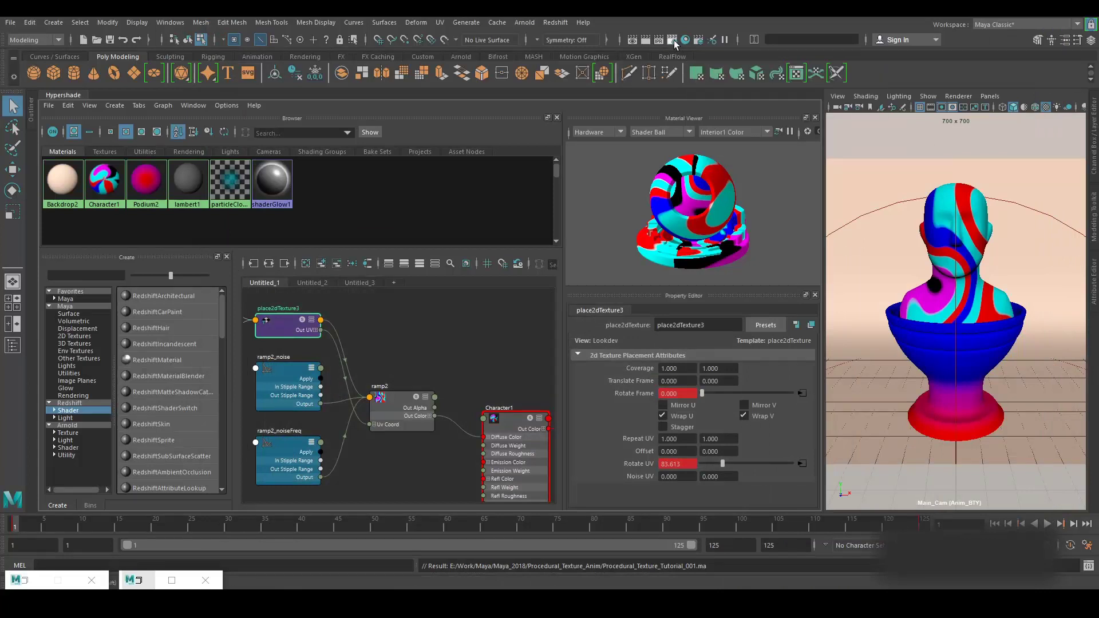
click(673, 40)
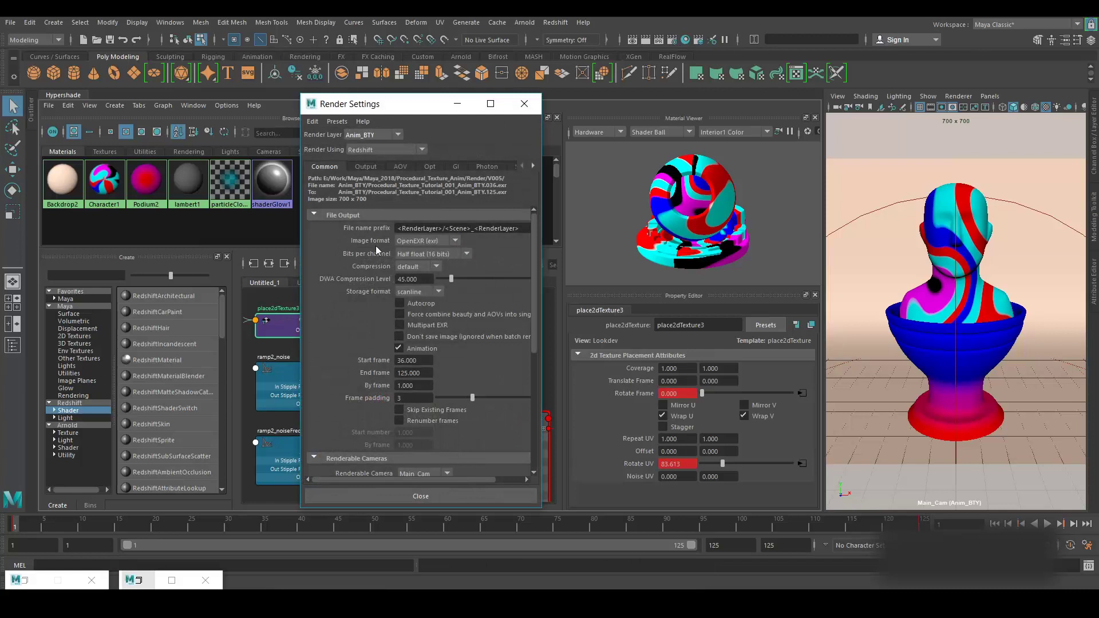
click(375, 167)
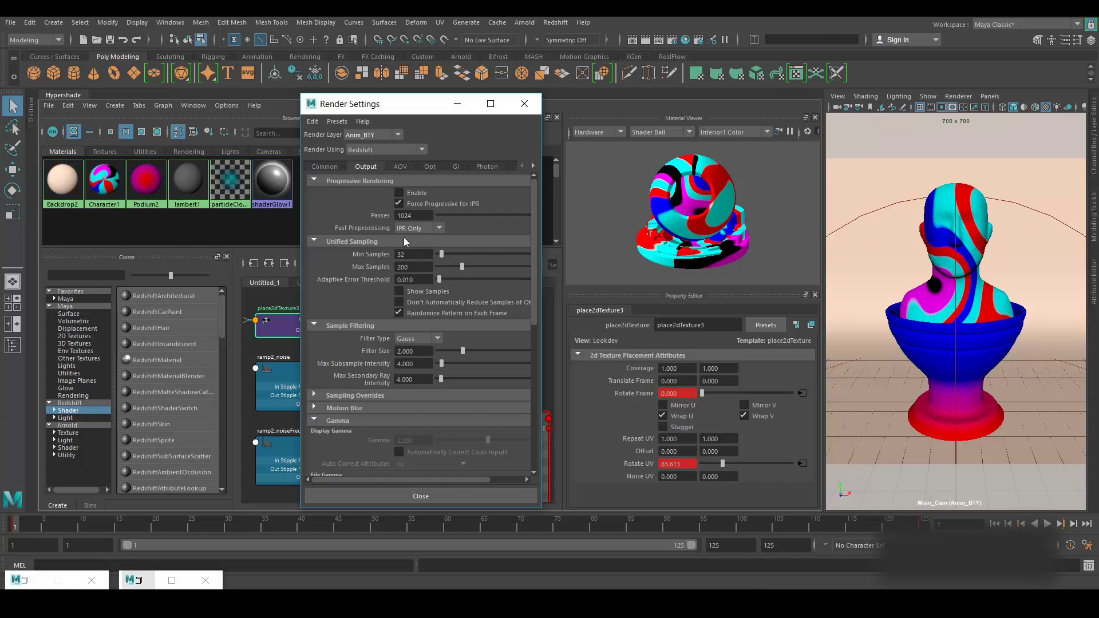
click(399, 167)
click(429, 167)
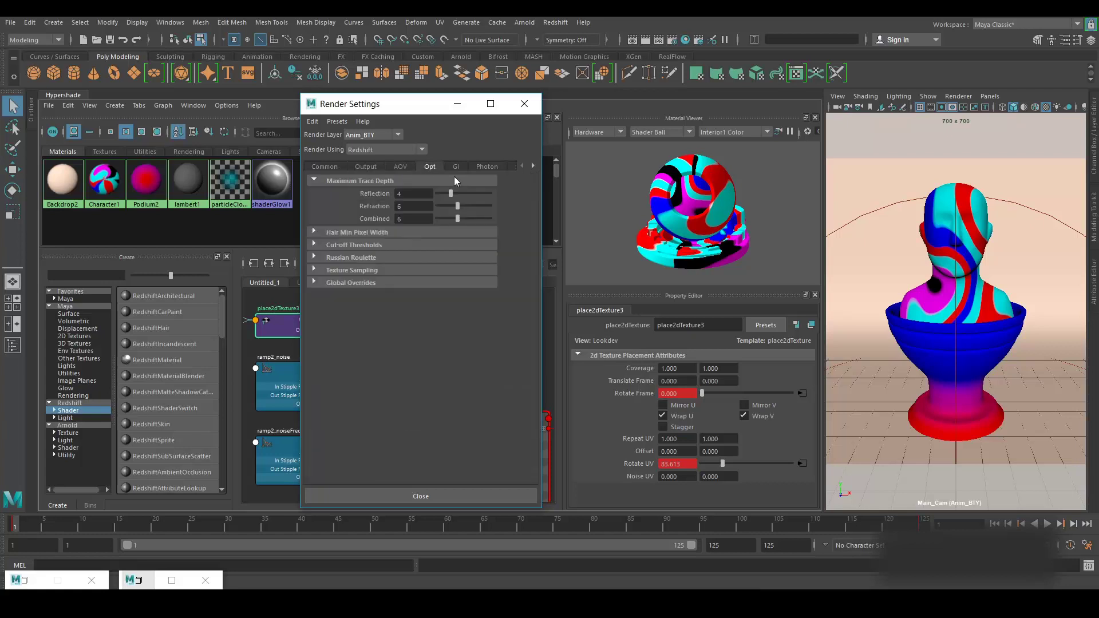
click(457, 167)
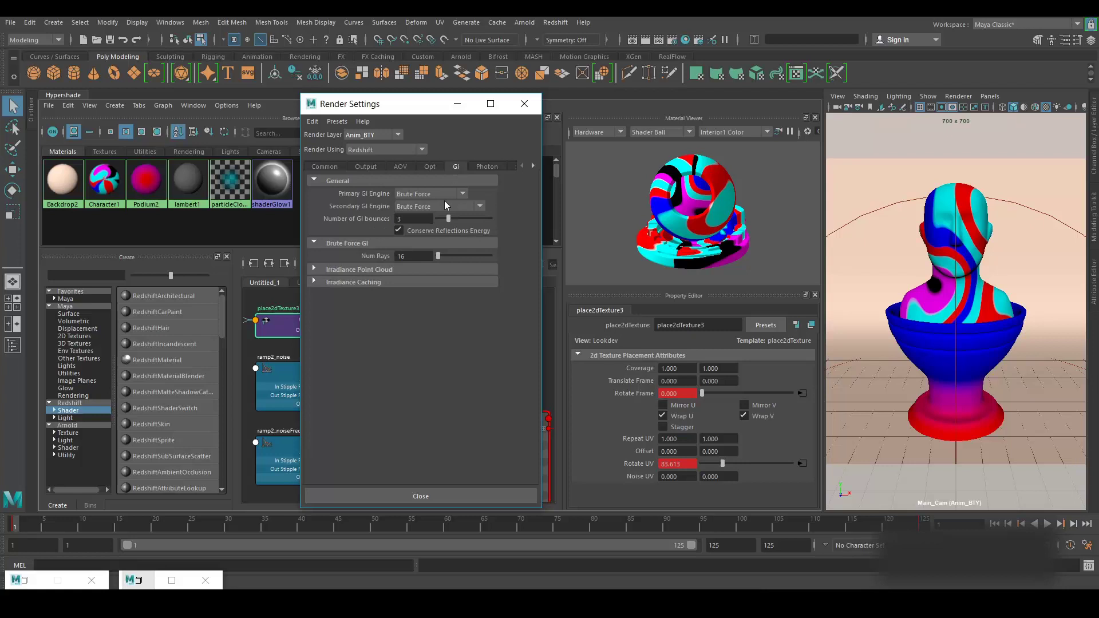
click(523, 103)
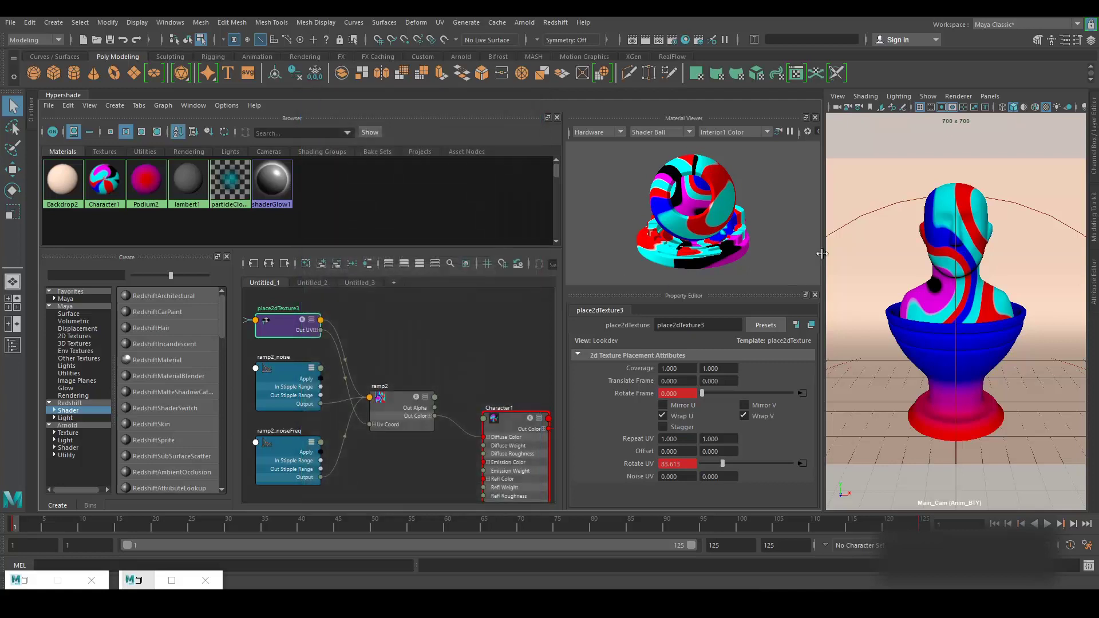
click(138, 579)
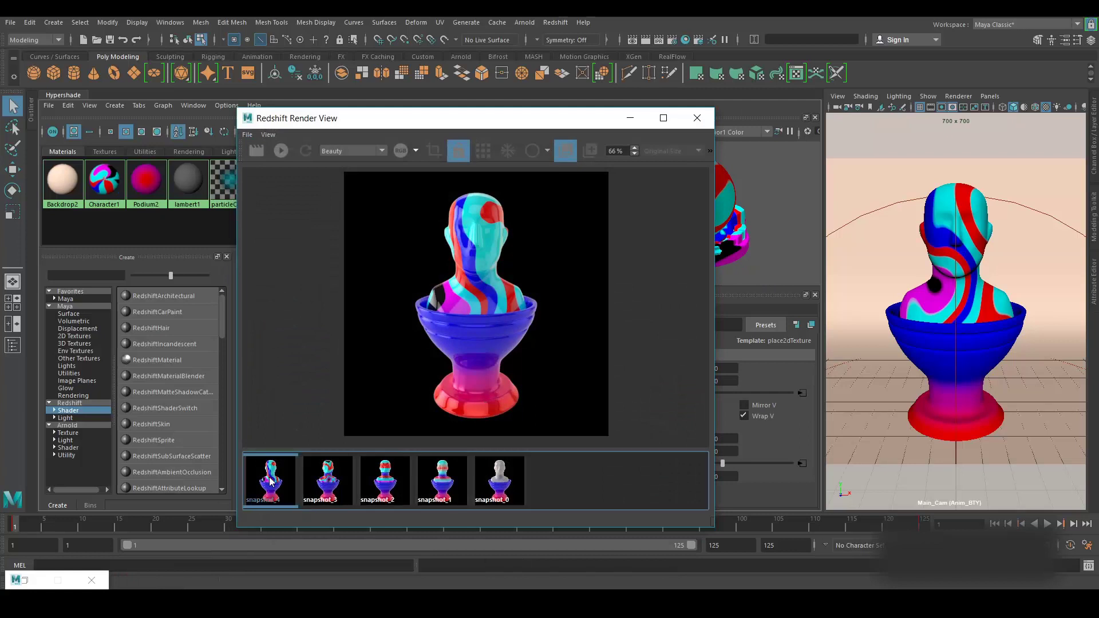
click(630, 118)
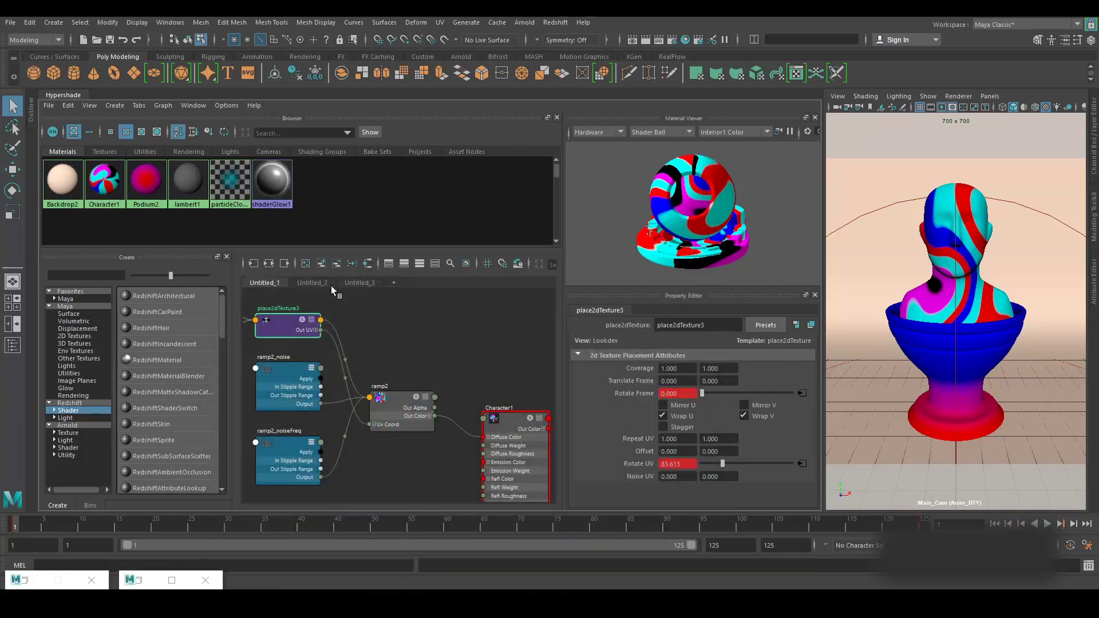
Step: Select the Podium2 material in the Untitled_3 graph and set Refraction Weight to 1.000
click(331, 286)
click(361, 283)
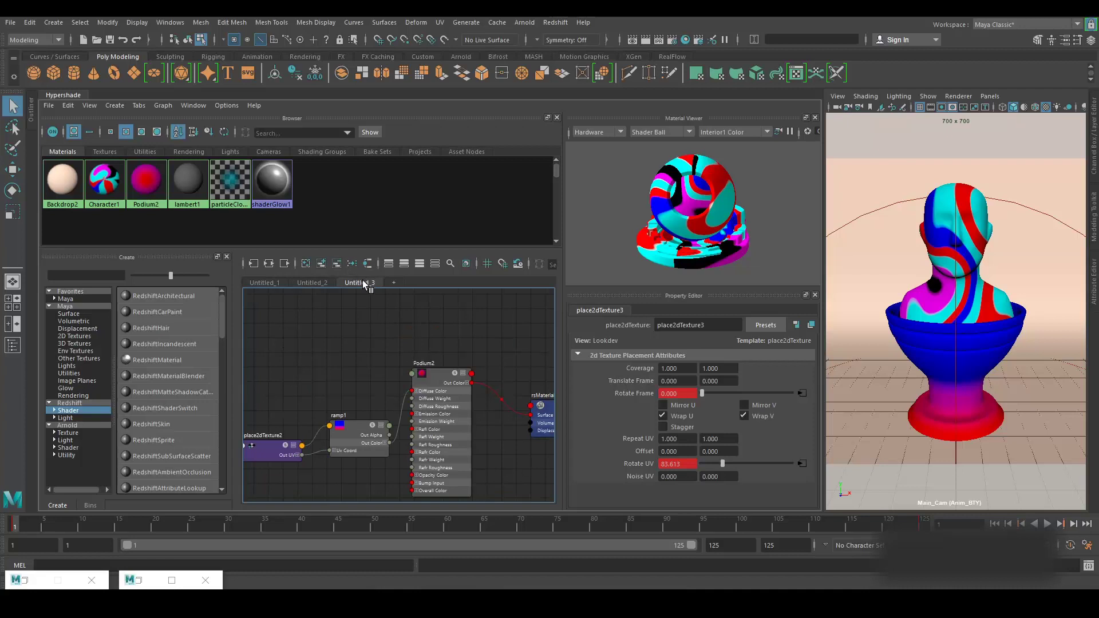
click(446, 392)
alt+middle_drag(437, 373, 468, 339)
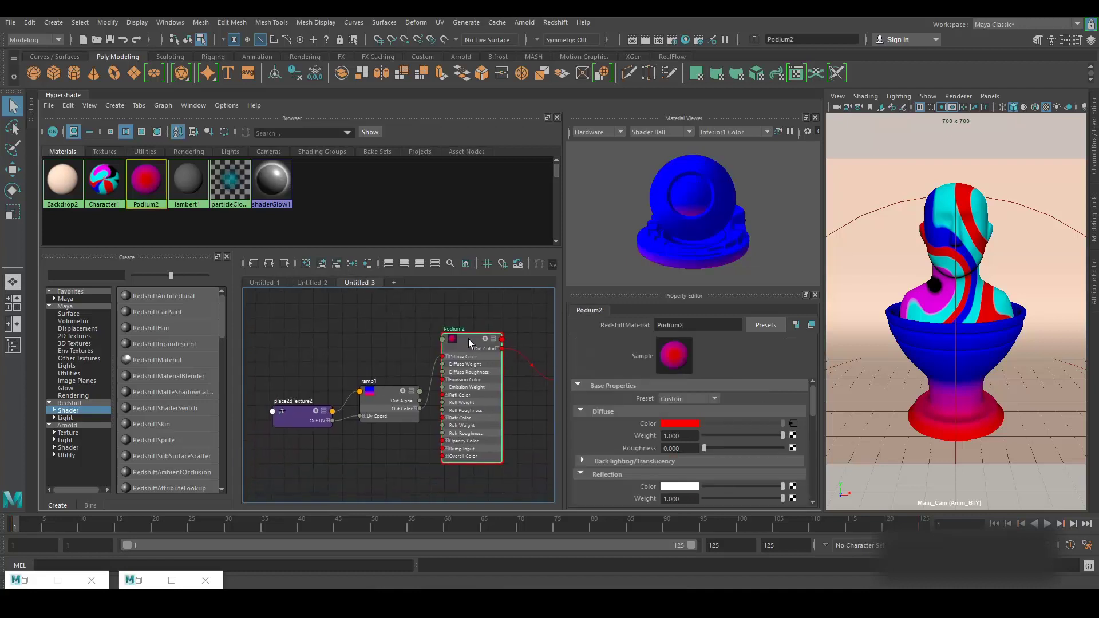
scroll(655, 400, down, 4)
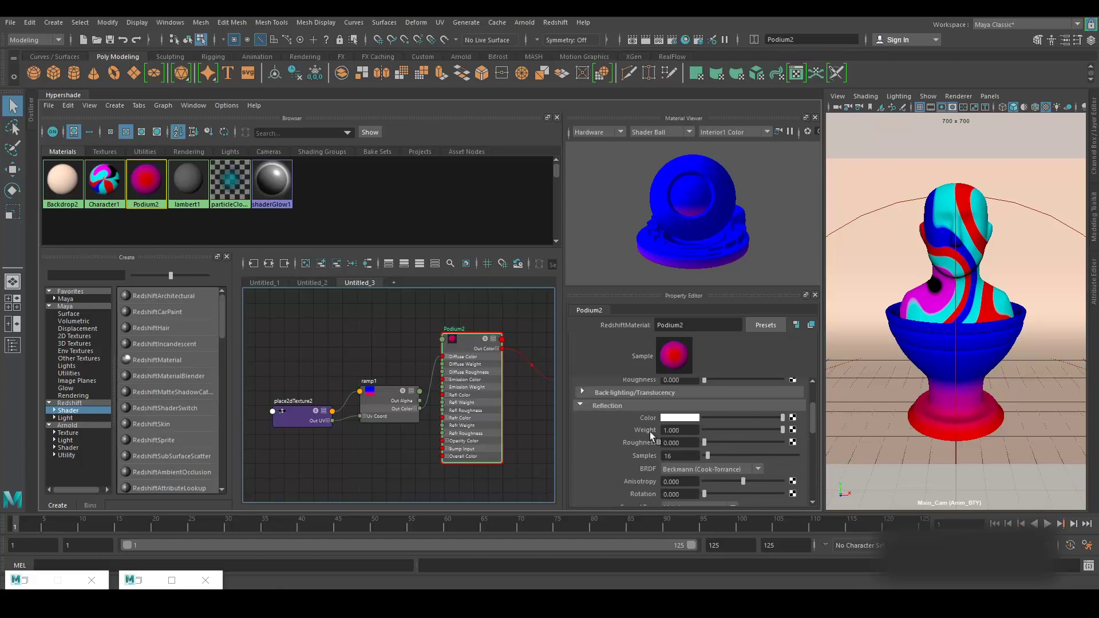
scroll(643, 442, down, 5)
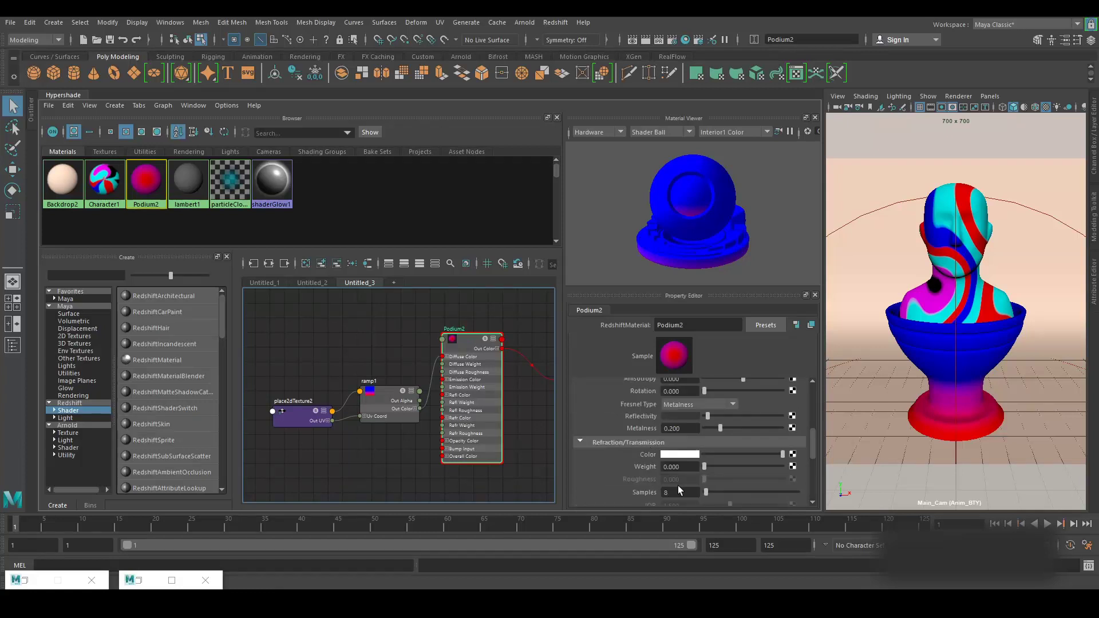
drag(706, 466, 784, 466)
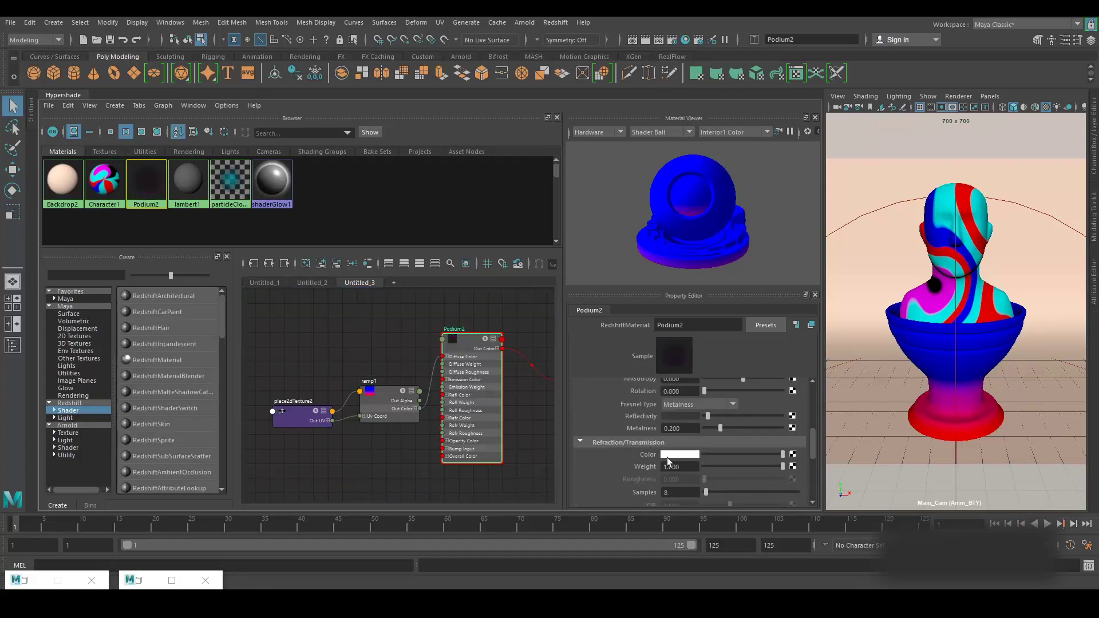
Step: Expand Podium2's Sub-Surface section and connect ramp1 to Transmittance Color
scroll(663, 440, down, 5)
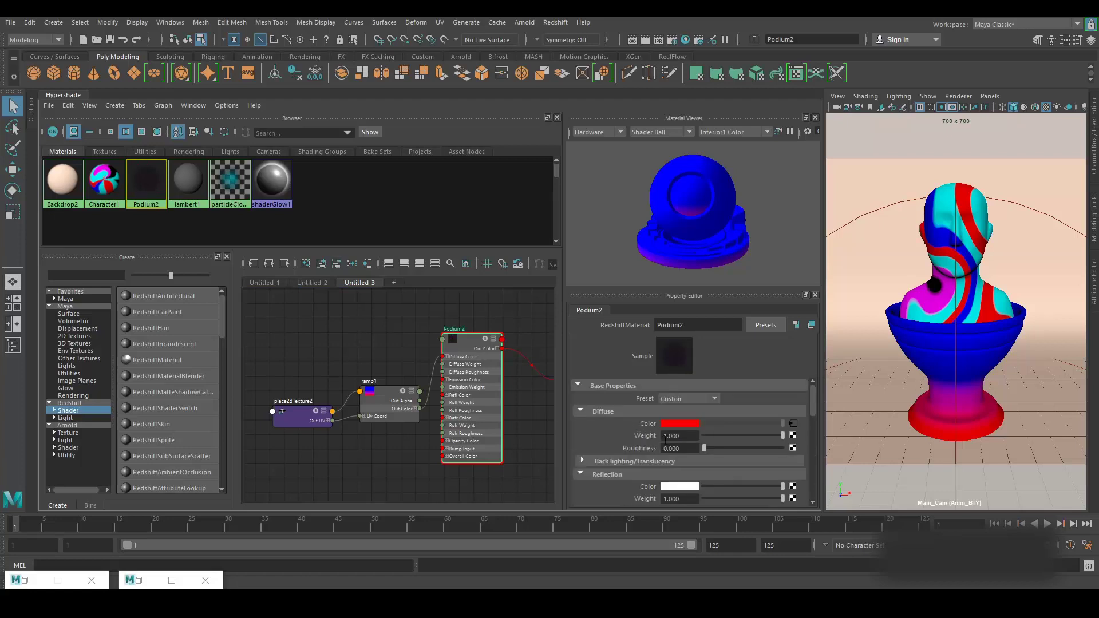
scroll(657, 438, up, 4)
scroll(657, 438, down, 2)
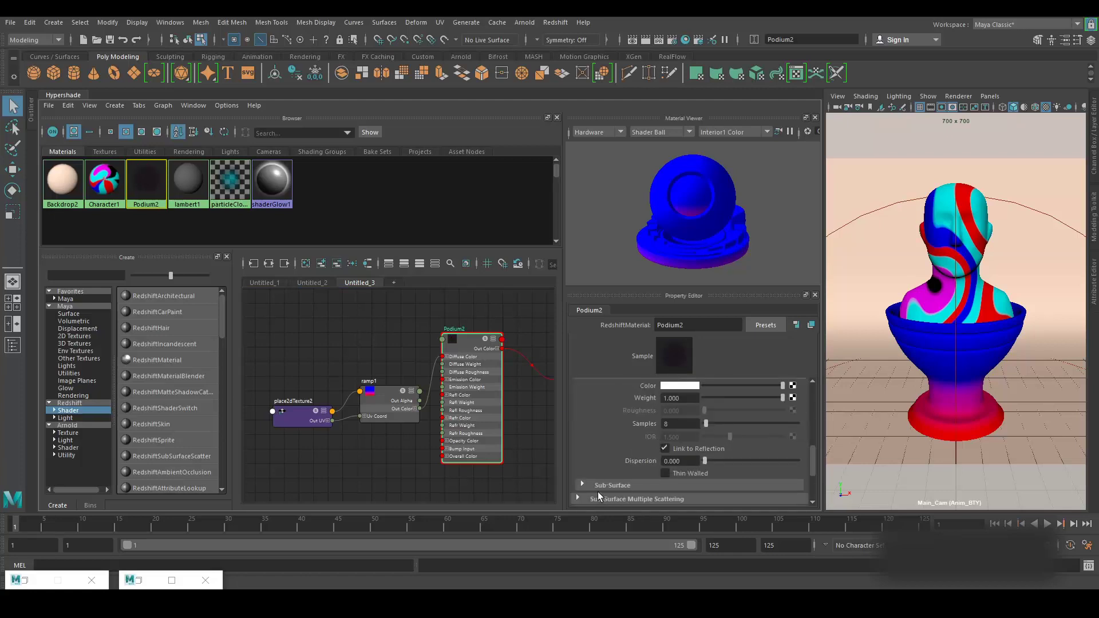
click(617, 483)
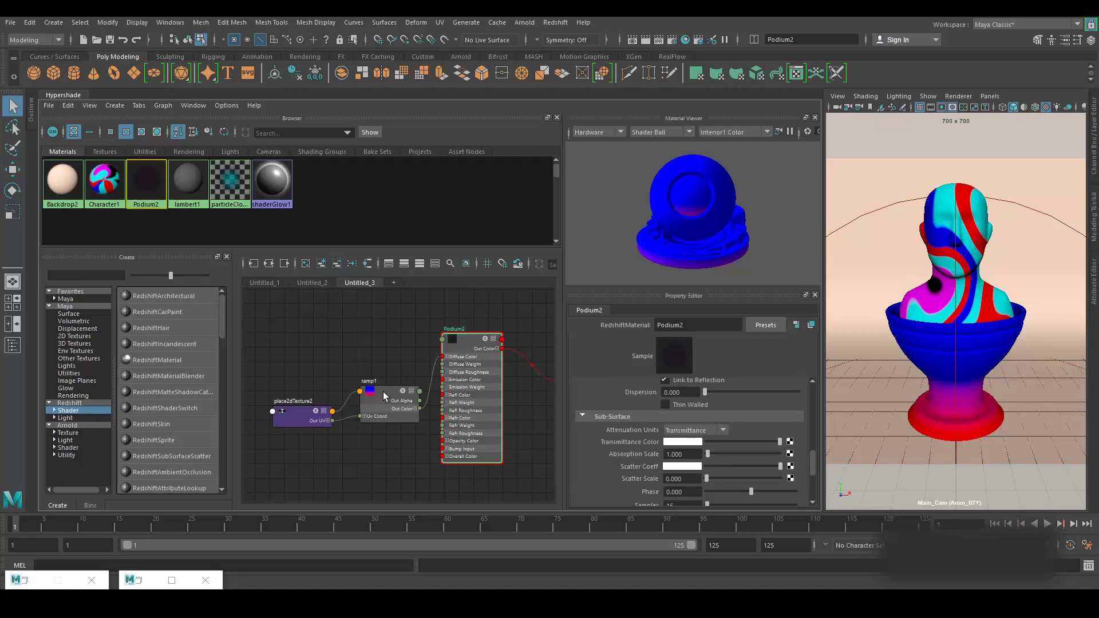
middle_drag(606, 442, 606, 441)
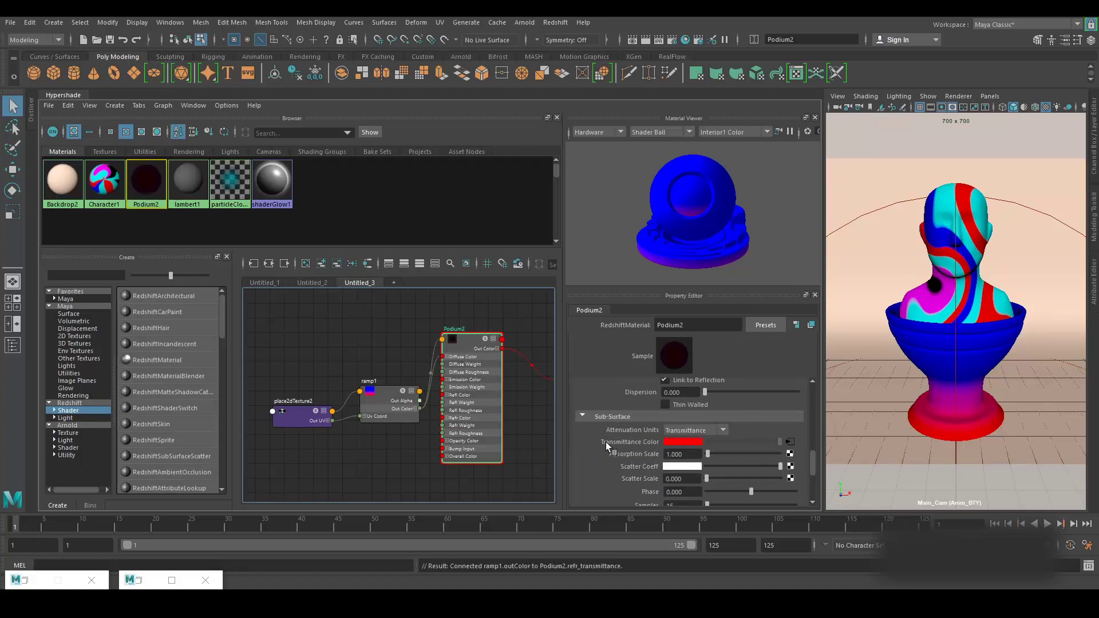
Step: Start a new Redshift render and compare it with the snapshot_4 render
click(150, 582)
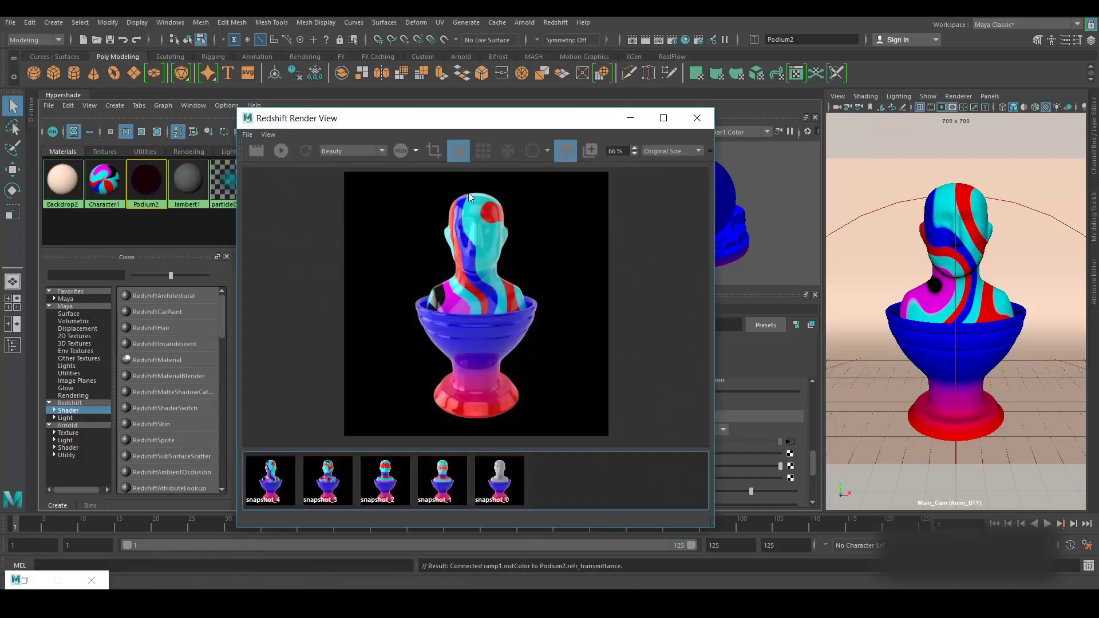
click(256, 152)
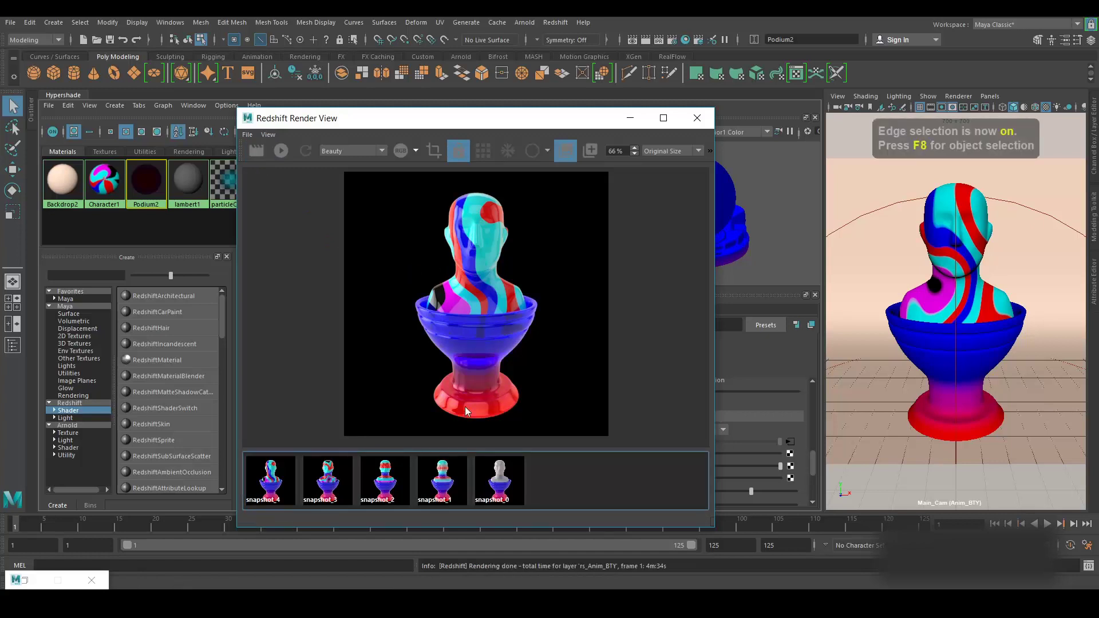
click(274, 482)
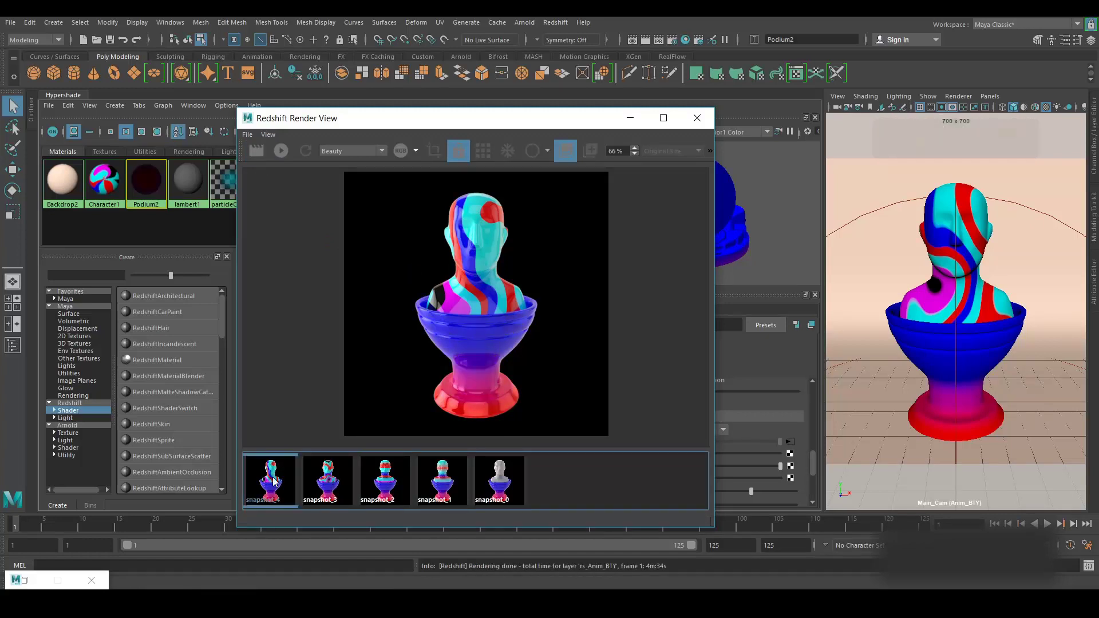
double_click(273, 482)
click(331, 483)
click(278, 484)
Step: Return to the live render and zoom in to inspect the glass podium
click(381, 428)
scroll(465, 336, up, 3)
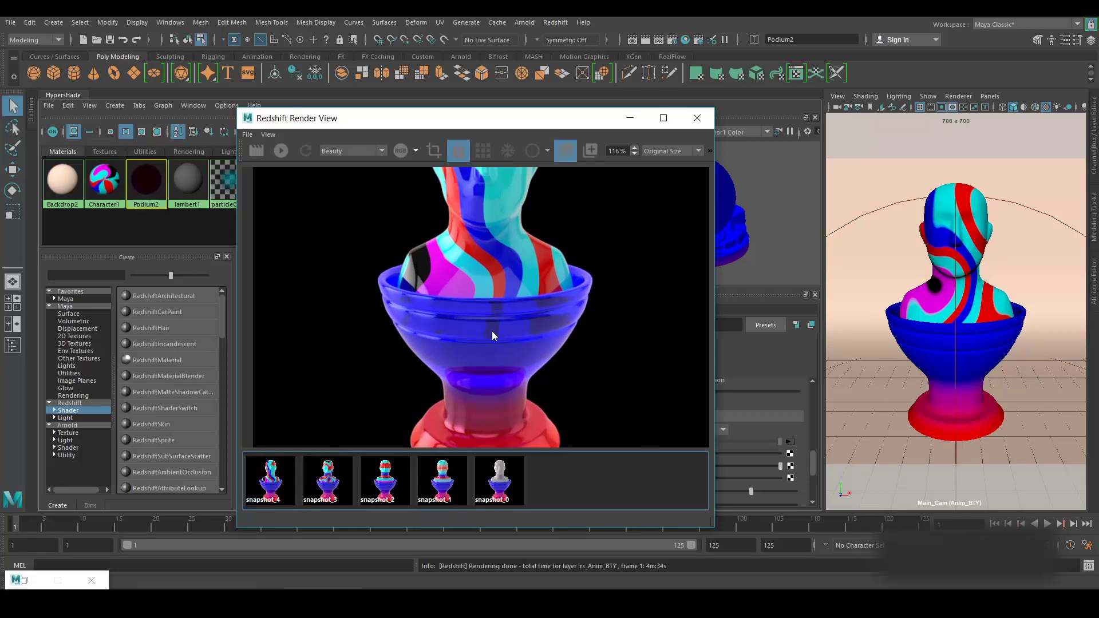
scroll(485, 328, down, 2)
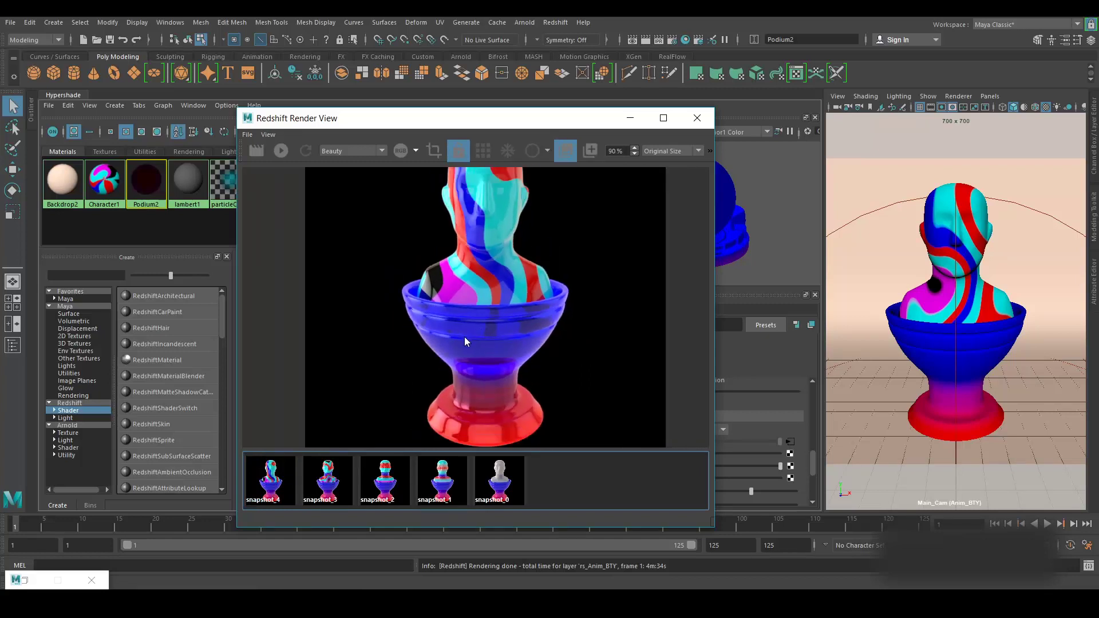
scroll(438, 384, down, 2)
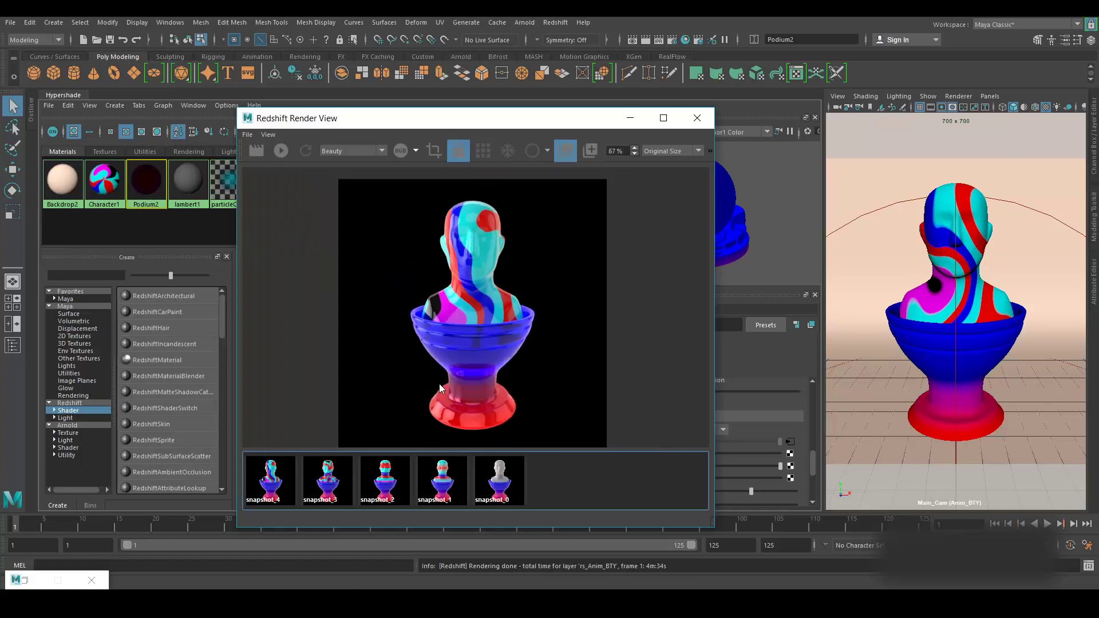